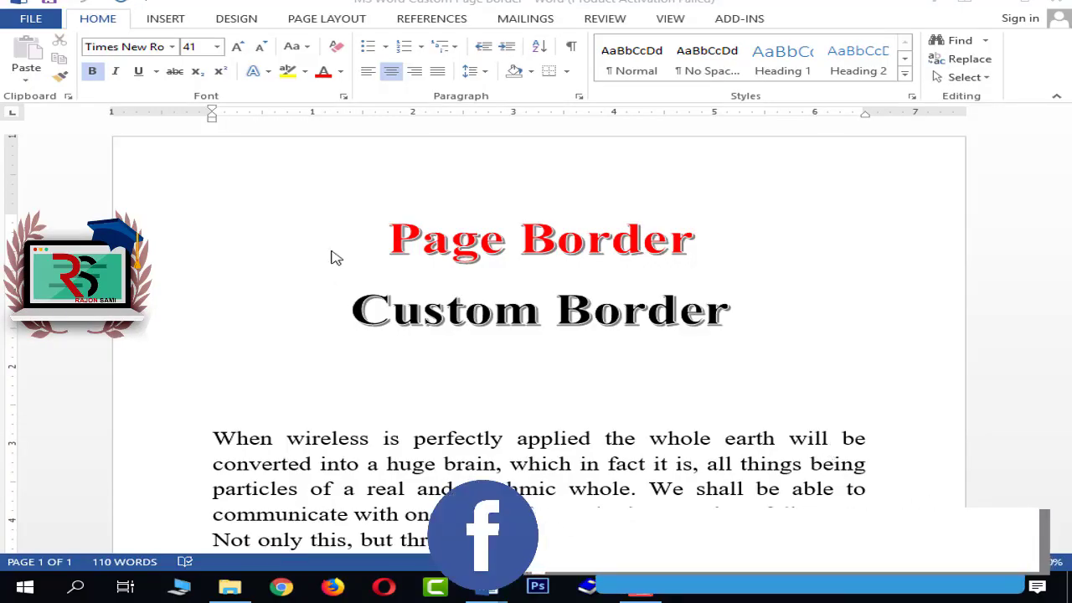
Step: Open the Design tab's Page Borders dialog, glance at Shading, and apply the Box setting
{"action": "left_click", "coordinate": [238, 18]}
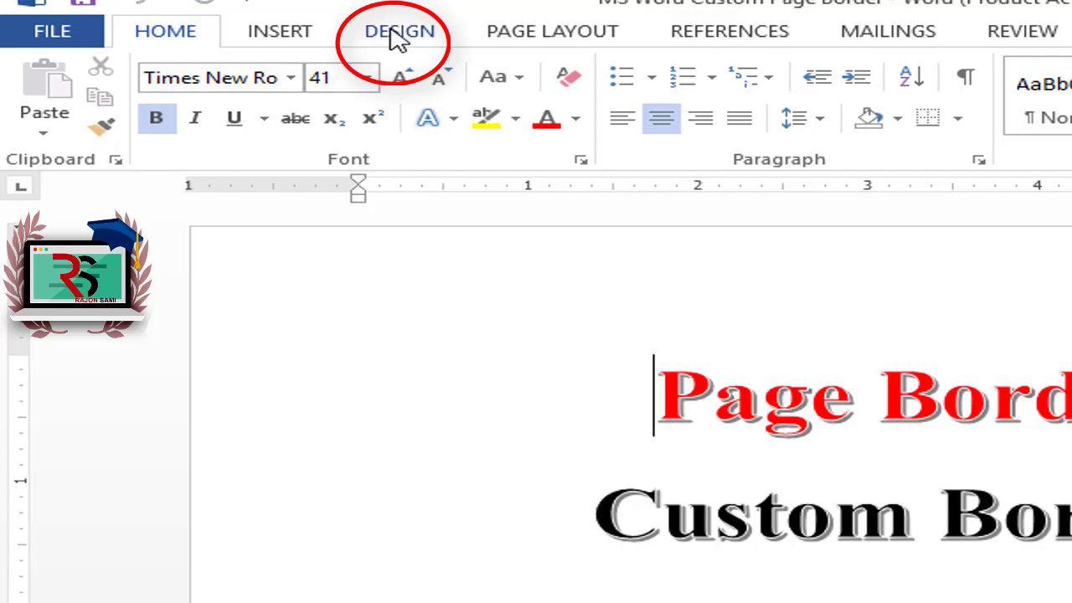
{"action": "left_click", "coordinate": [260, 38]}
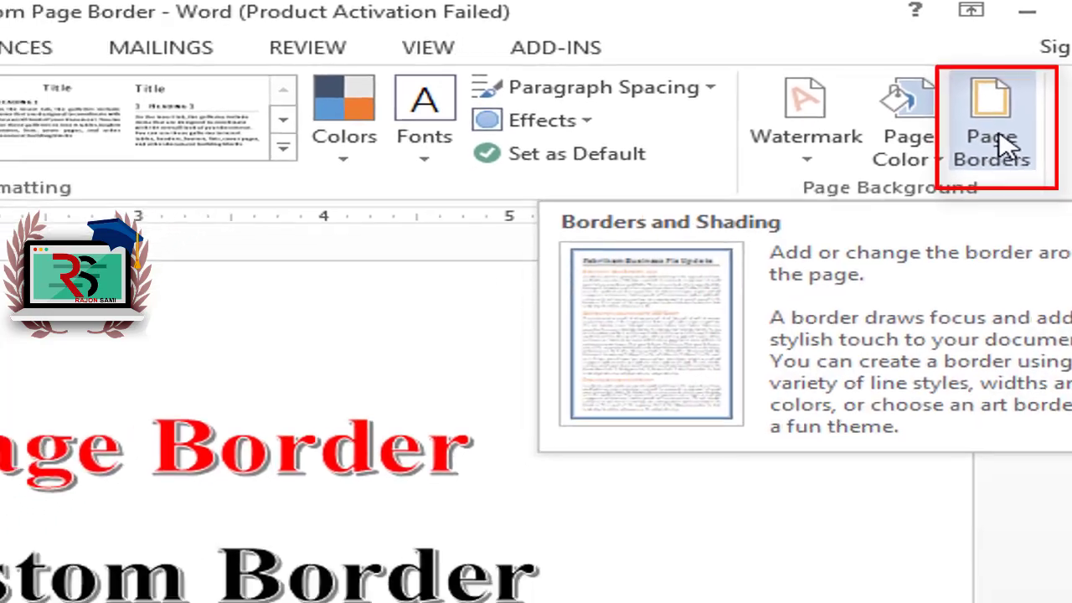
{"action": "left_click", "coordinate": [1009, 191]}
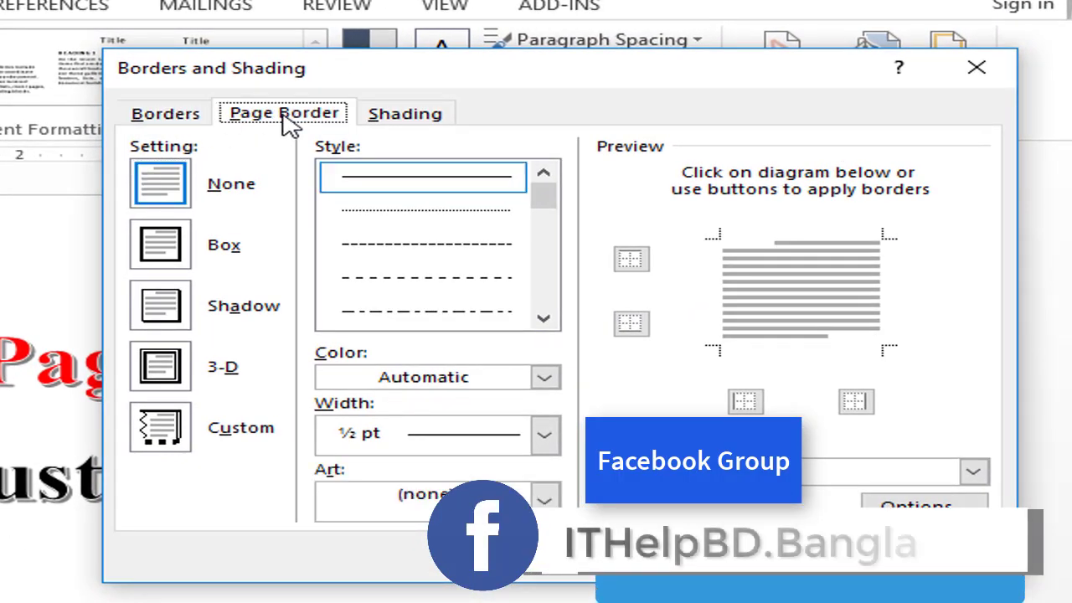
{"action": "left_click", "coordinate": [419, 121]}
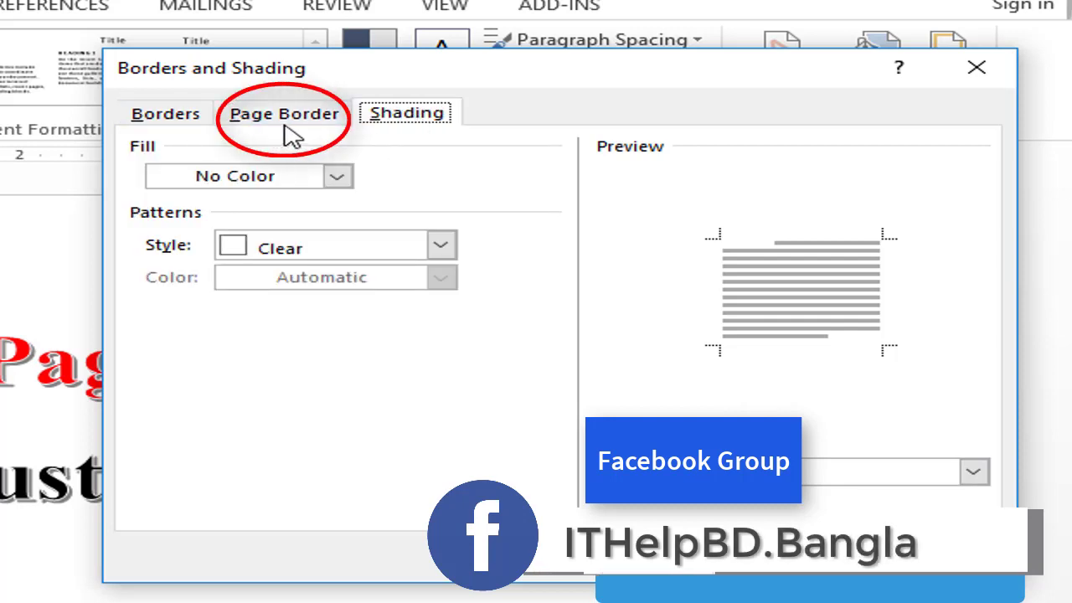
{"action": "left_click", "coordinate": [286, 122]}
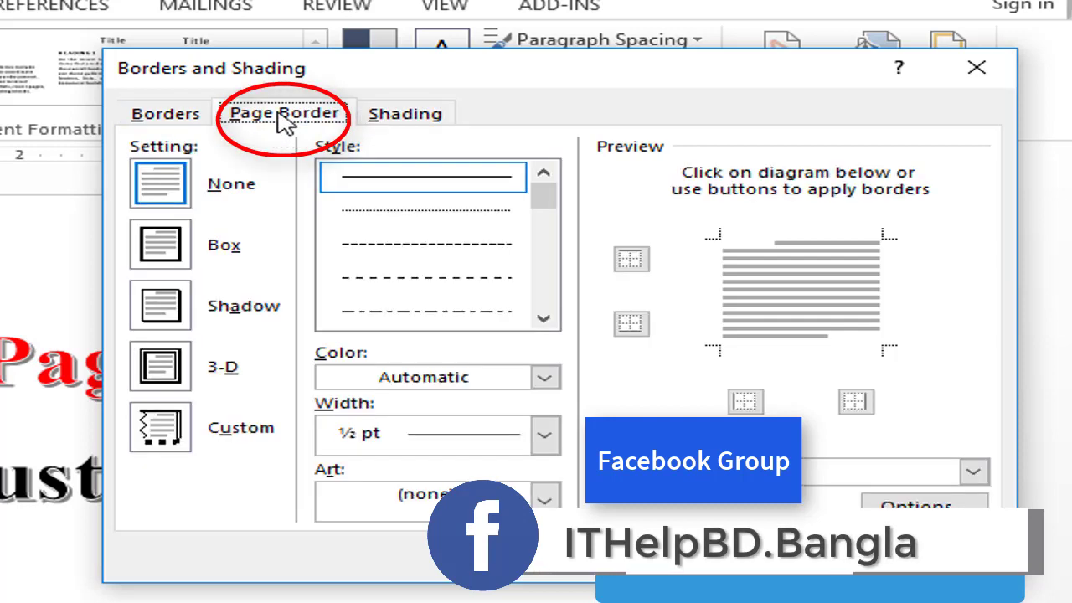
{"action": "left_click", "coordinate": [160, 244]}
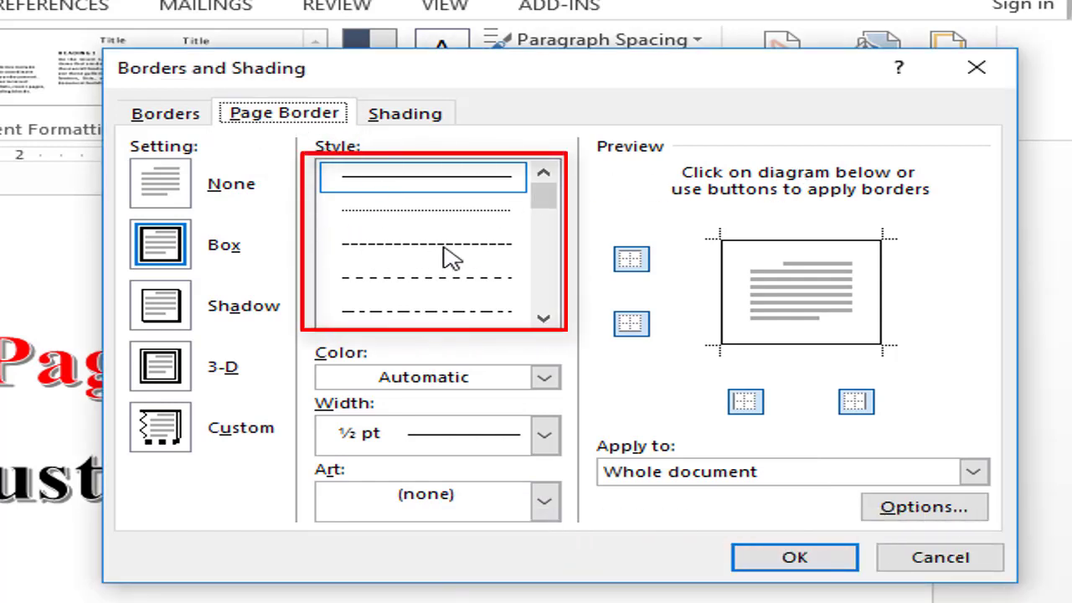
Step: Try a dashed border, turn it off and back to Box, then pick a hatched line style
{"action": "left_click", "coordinate": [412, 260]}
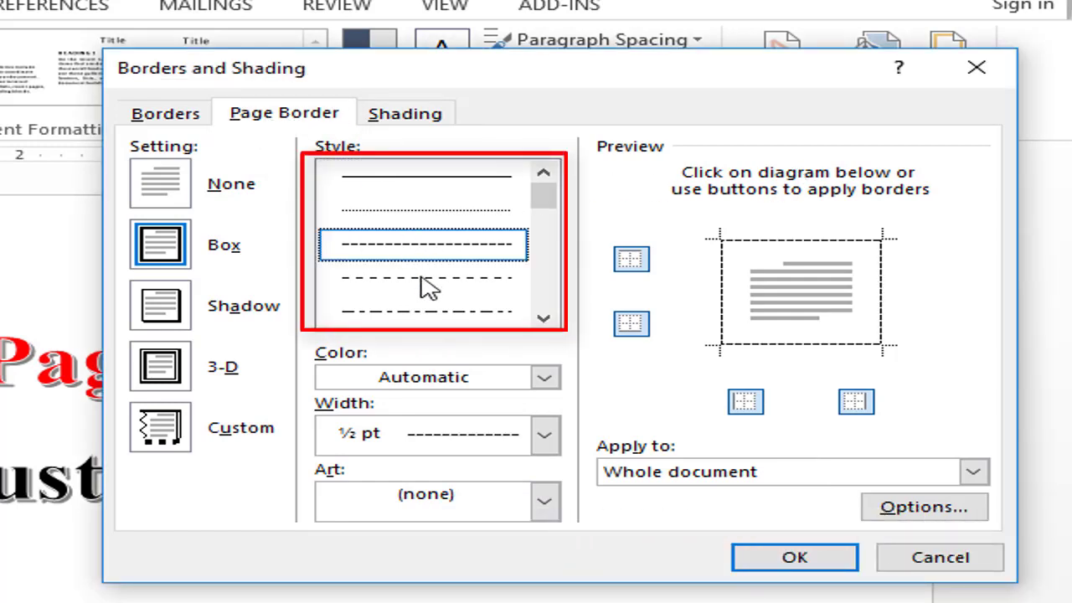
{"action": "left_click", "coordinate": [170, 195]}
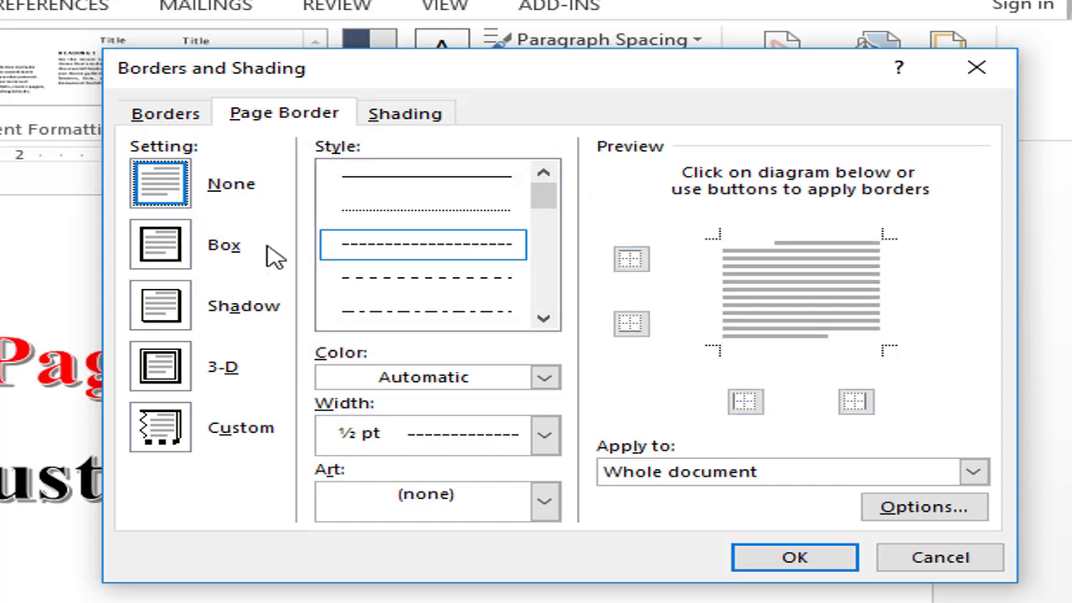
{"action": "left_click", "coordinate": [181, 260]}
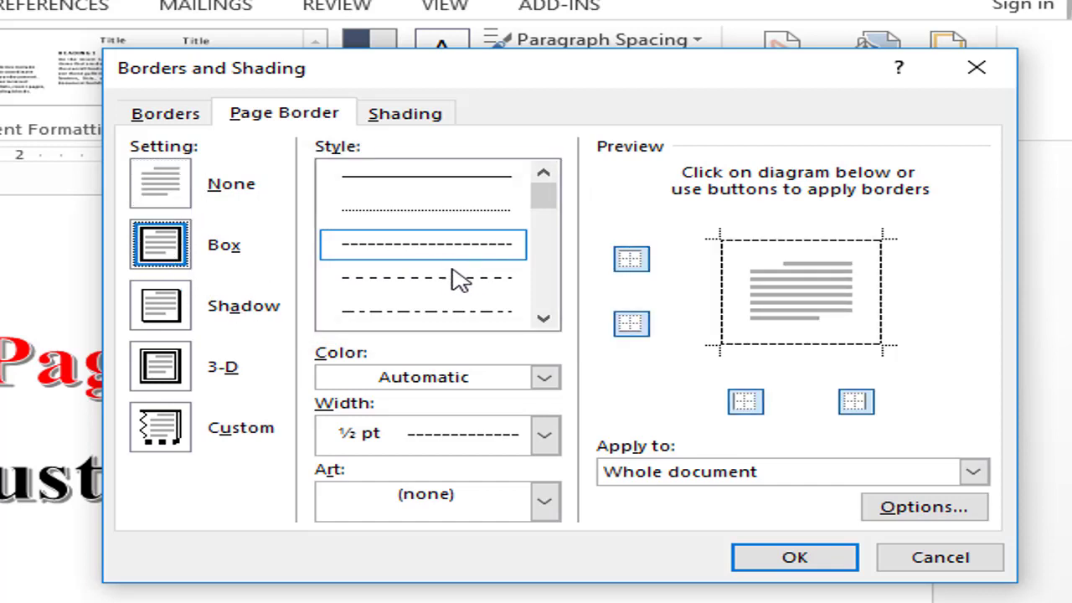
{"action": "scroll", "coordinate": [486, 294], "scroll_direction": "down", "scroll_amount": 2}
{"action": "scroll", "coordinate": [519, 295], "scroll_direction": "down", "scroll_amount": 5}
{"action": "scroll", "coordinate": [524, 294], "scroll_direction": "down", "scroll_amount": 3}
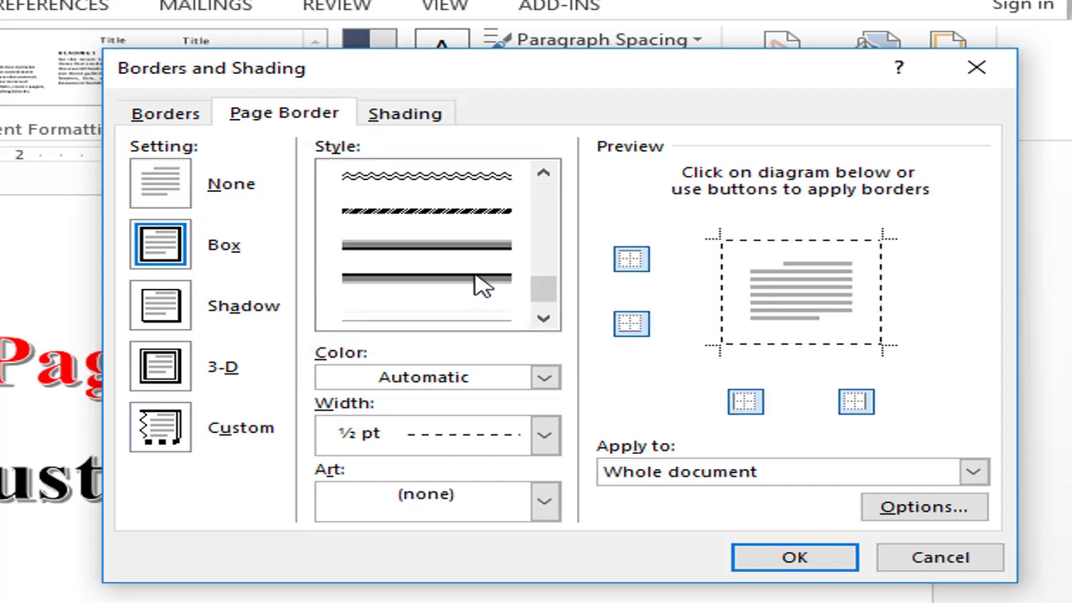
{"action": "left_click", "coordinate": [414, 227]}
{"action": "scroll", "coordinate": [498, 312], "scroll_direction": "down", "scroll_amount": 2}
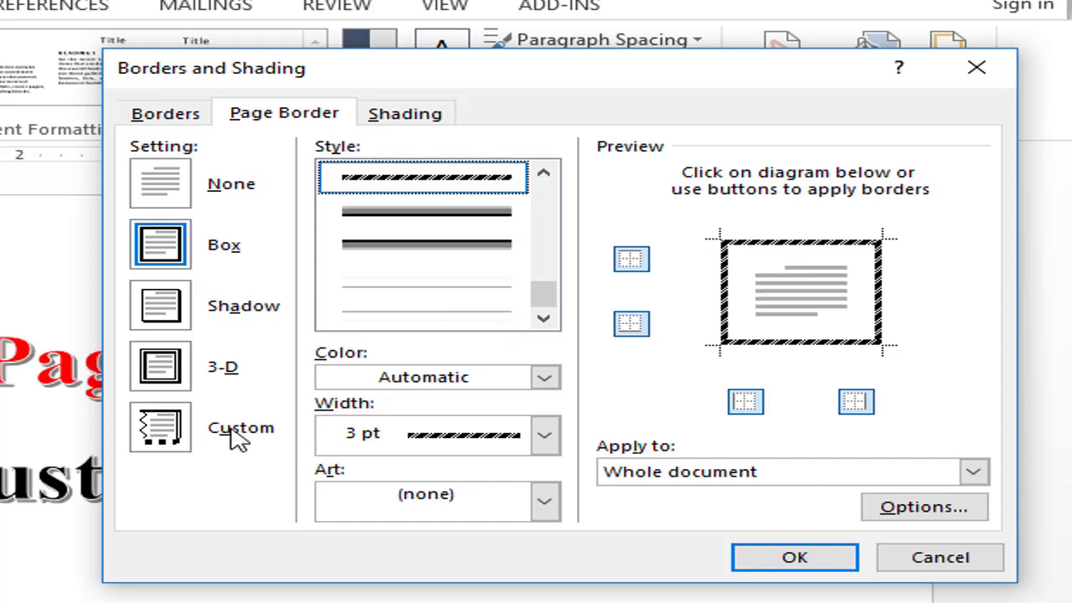
Step: Keep the border colour Automatic and choose a patterned art border at 31 pt width
{"action": "left_click", "coordinate": [544, 382]}
{"action": "left_click", "coordinate": [590, 560]}
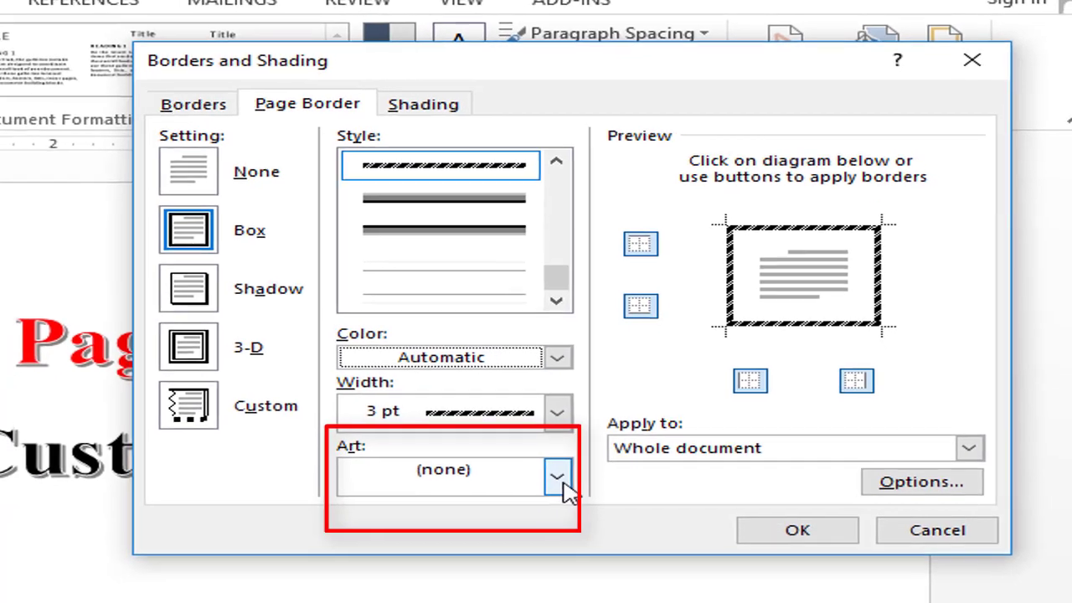
{"action": "left_click", "coordinate": [544, 501]}
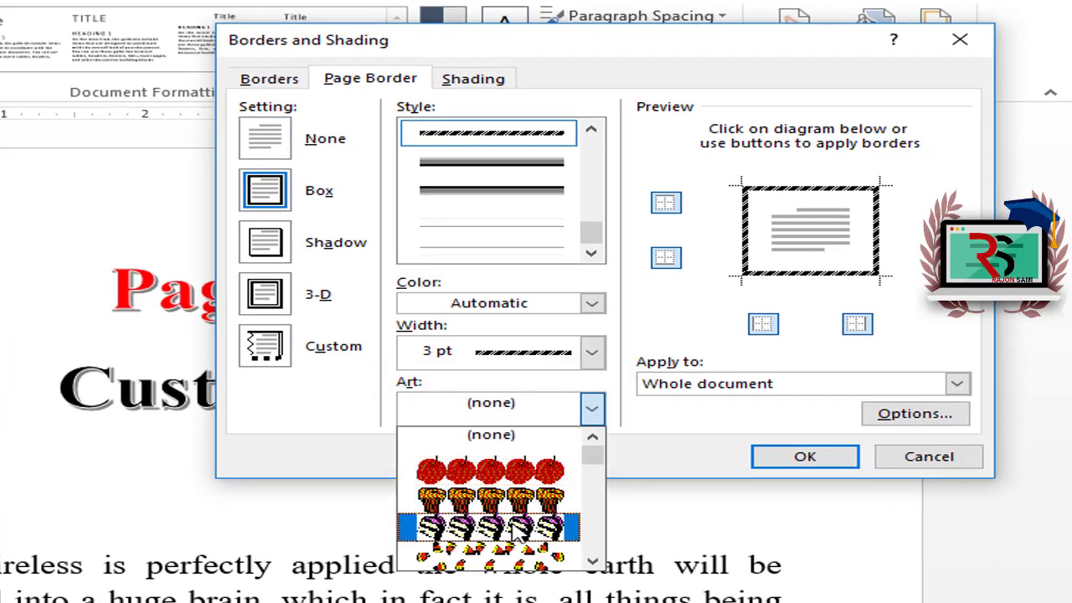
{"action": "scroll", "coordinate": [502, 515], "scroll_direction": "down", "scroll_amount": 2}
{"action": "scroll", "coordinate": [485, 507], "scroll_direction": "down", "scroll_amount": 2}
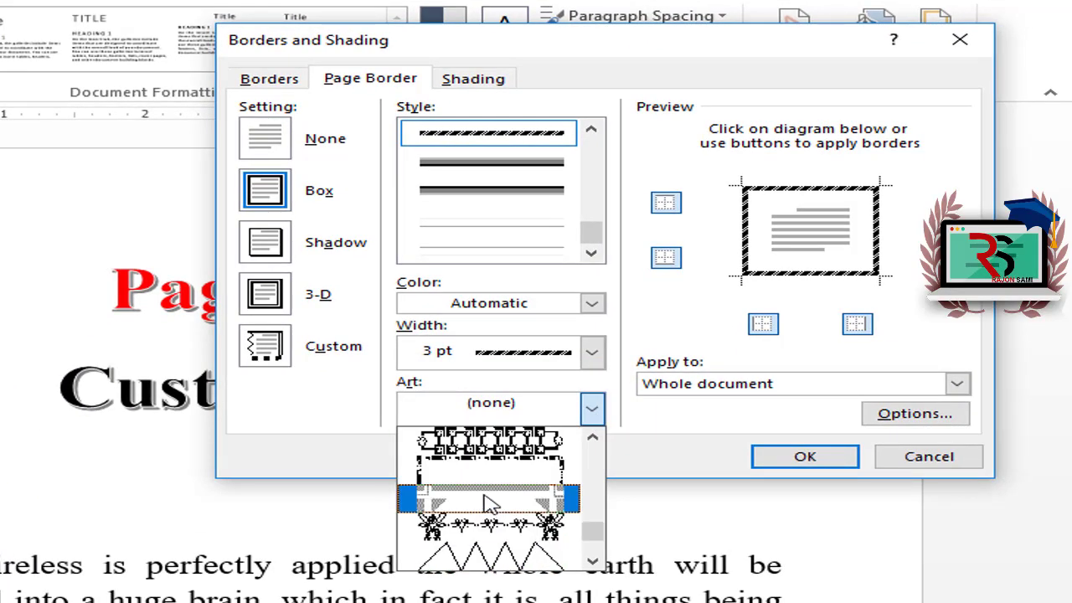
{"action": "scroll", "coordinate": [484, 498], "scroll_direction": "down", "scroll_amount": 2}
{"action": "left_click", "coordinate": [488, 473]}
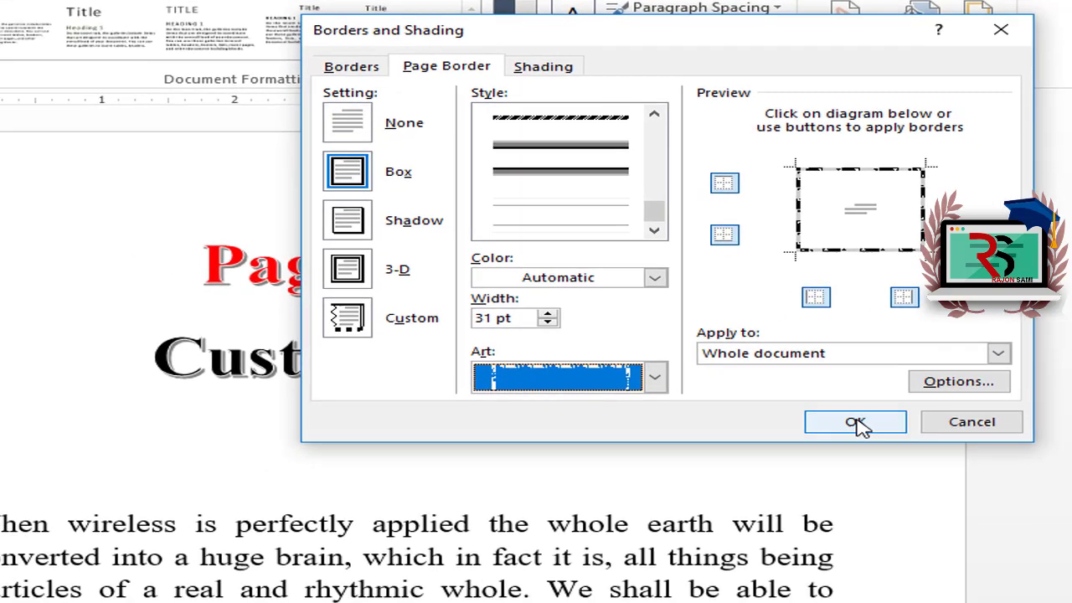
Step: Apply the art border to the whole document and switch to the picture-bordered Word document
{"action": "left_click", "coordinate": [811, 460]}
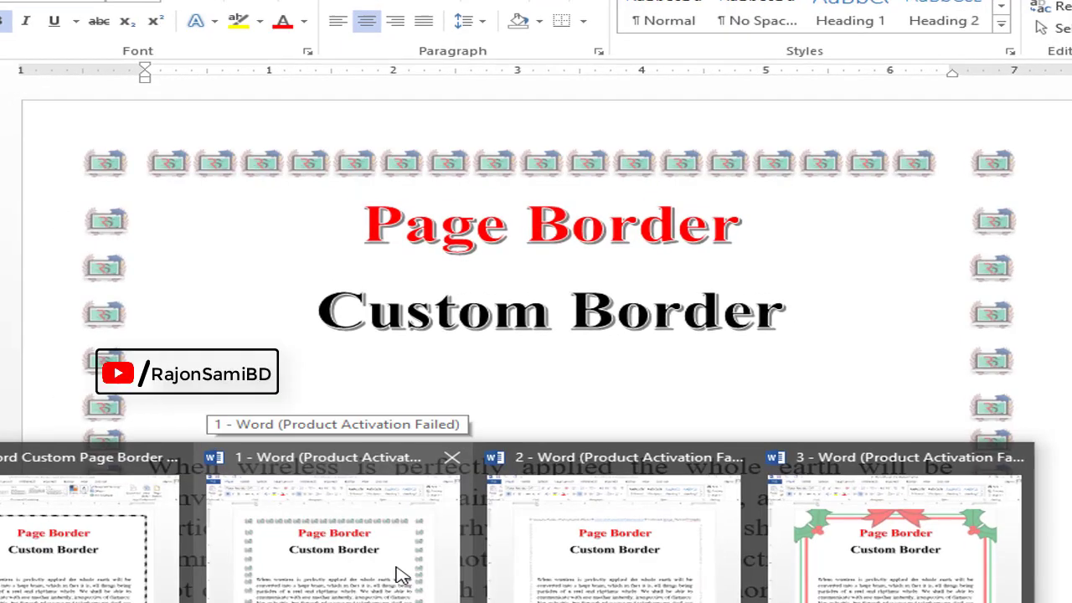
{"action": "left_click", "coordinate": [395, 577]}
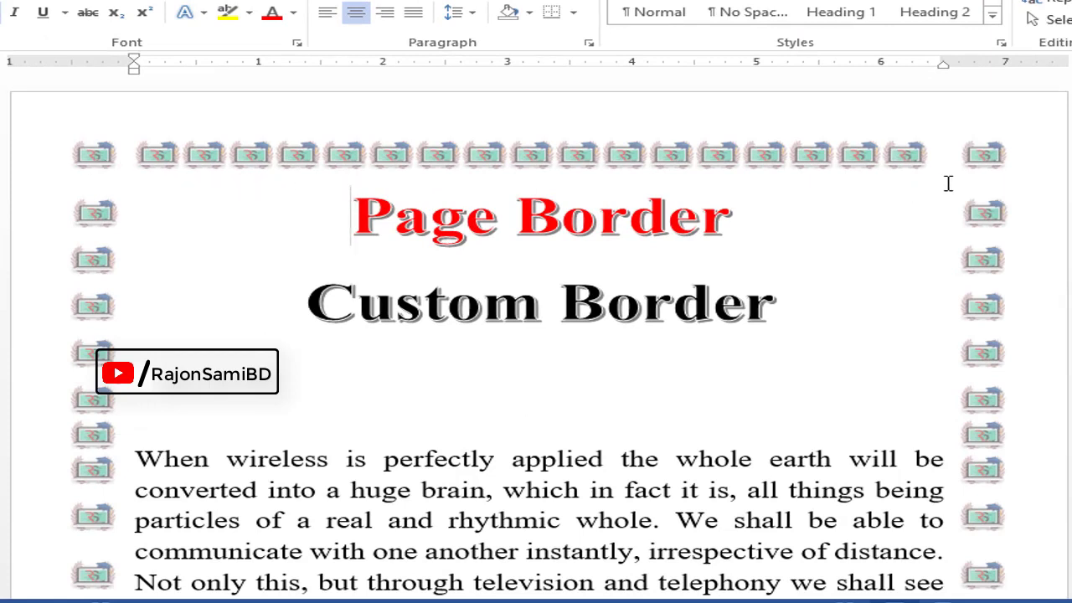
Step: Scroll through the sample bordered documents and move to the holly-border document
{"action": "scroll", "coordinate": [505, 333], "scroll_direction": "down", "scroll_amount": 10}
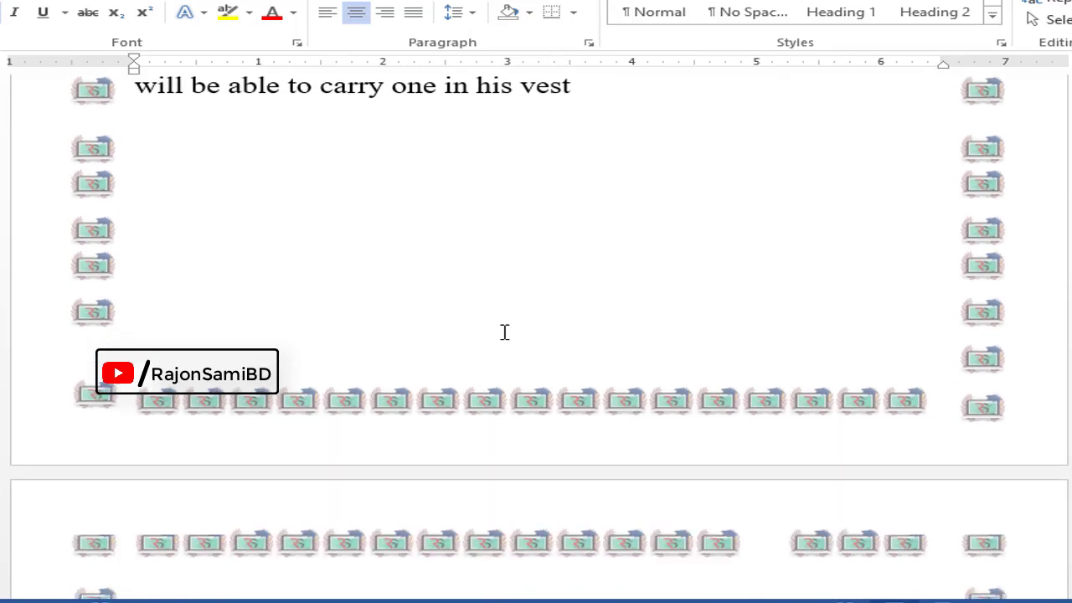
{"action": "scroll", "coordinate": [508, 394], "scroll_direction": "down", "scroll_amount": 3}
{"action": "scroll", "coordinate": [496, 402], "scroll_direction": "up", "scroll_amount": 10}
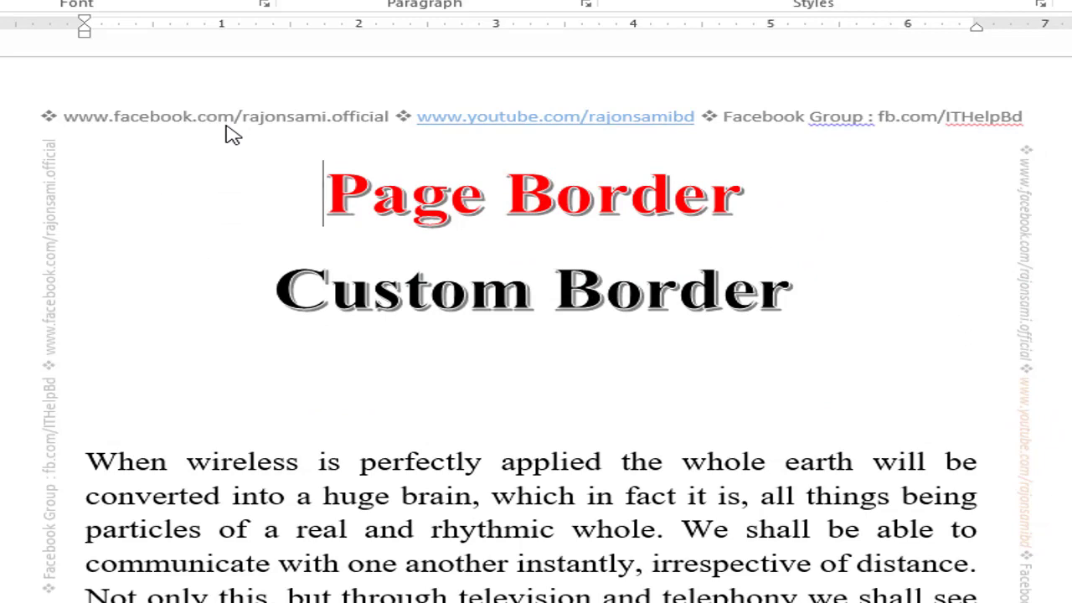
{"action": "left_click", "coordinate": [80, 194]}
{"action": "scroll", "coordinate": [419, 276], "scroll_direction": "down", "scroll_amount": 2}
{"action": "scroll", "coordinate": [438, 450], "scroll_direction": "down", "scroll_amount": 2}
{"action": "scroll", "coordinate": [273, 413], "scroll_direction": "down", "scroll_amount": 2}
{"action": "scroll", "coordinate": [452, 543], "scroll_direction": "down", "scroll_amount": 2}
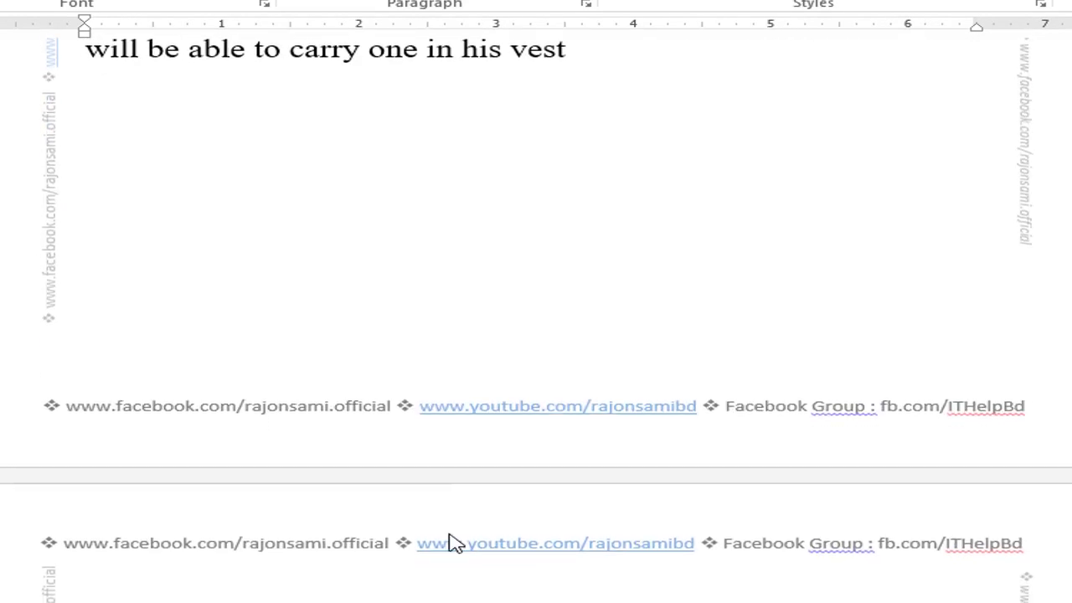
{"action": "left_click", "coordinate": [868, 581]}
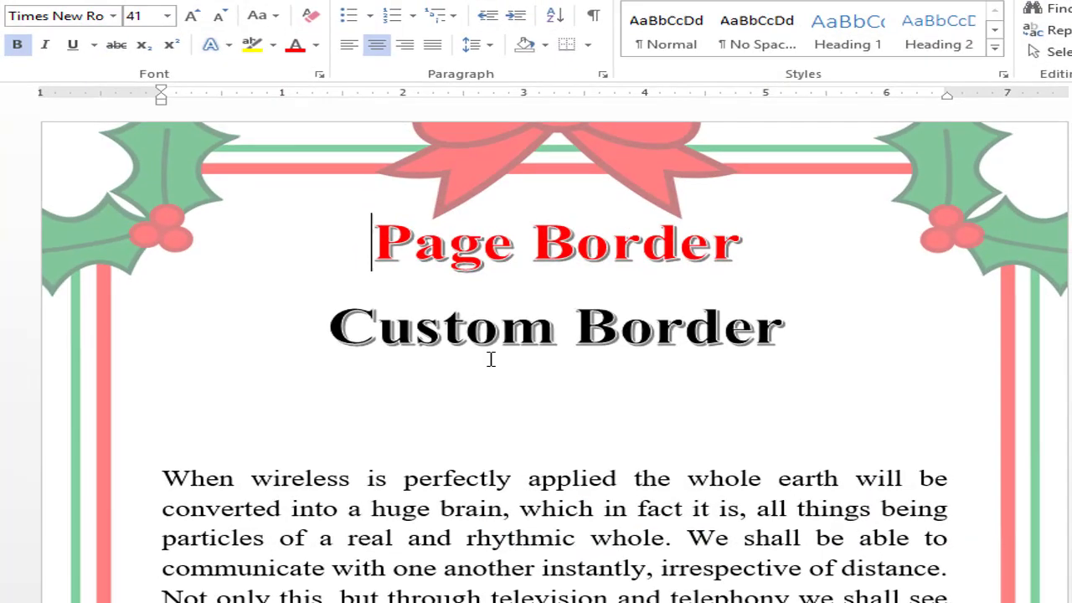
{"action": "scroll", "coordinate": [503, 343], "scroll_direction": "down", "scroll_amount": 3}
{"action": "scroll", "coordinate": [505, 368], "scroll_direction": "down", "scroll_amount": 3}
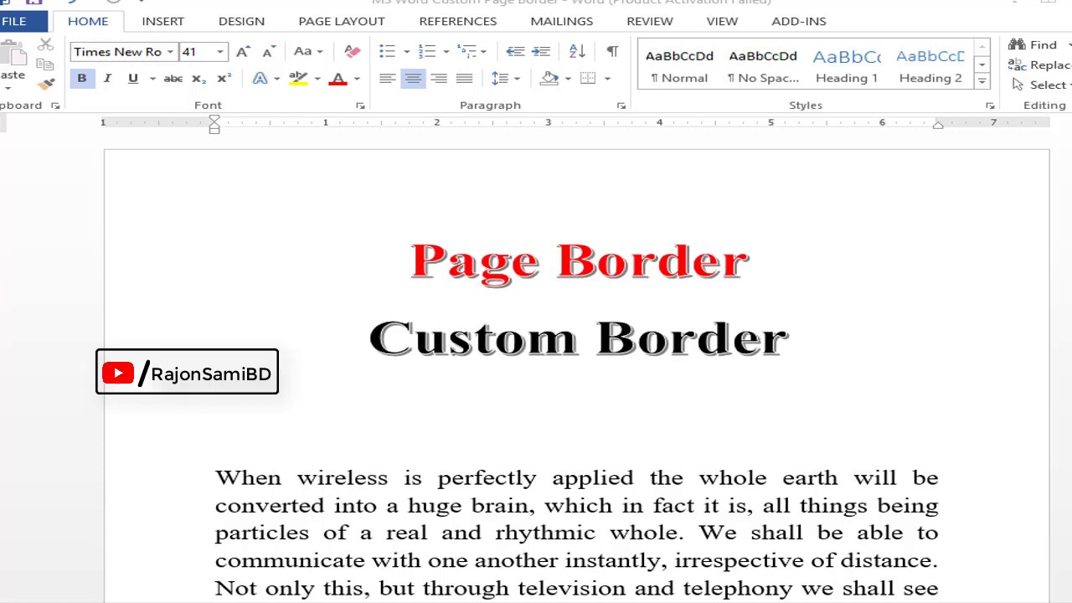
Step: Insert the Blank header layout and delete its [Type here] placeholder text
{"action": "double_click", "coordinate": [245, 171]}
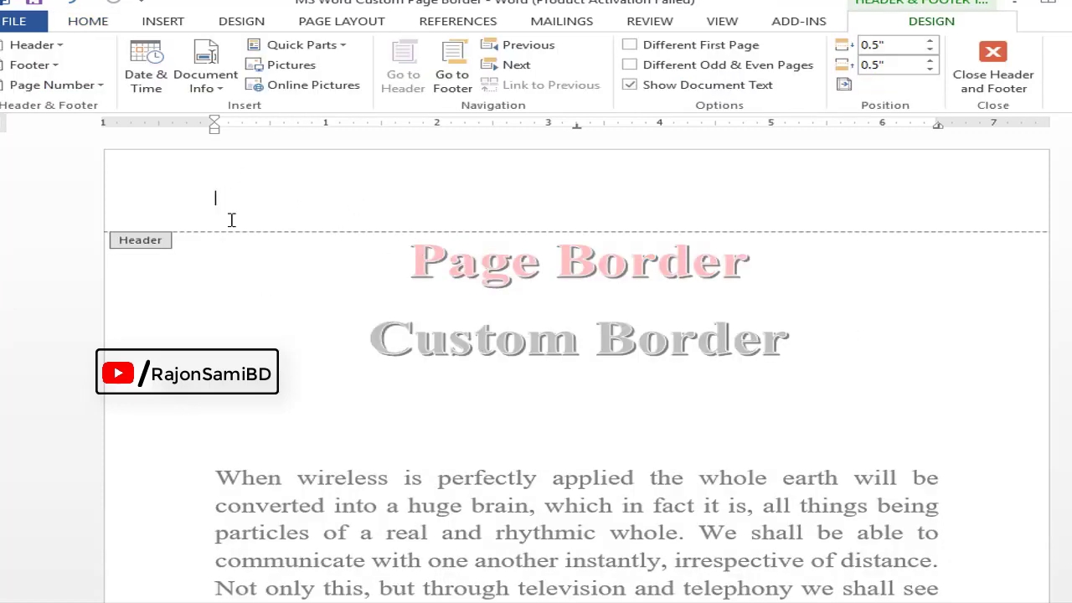
{"action": "double_click", "coordinate": [299, 298]}
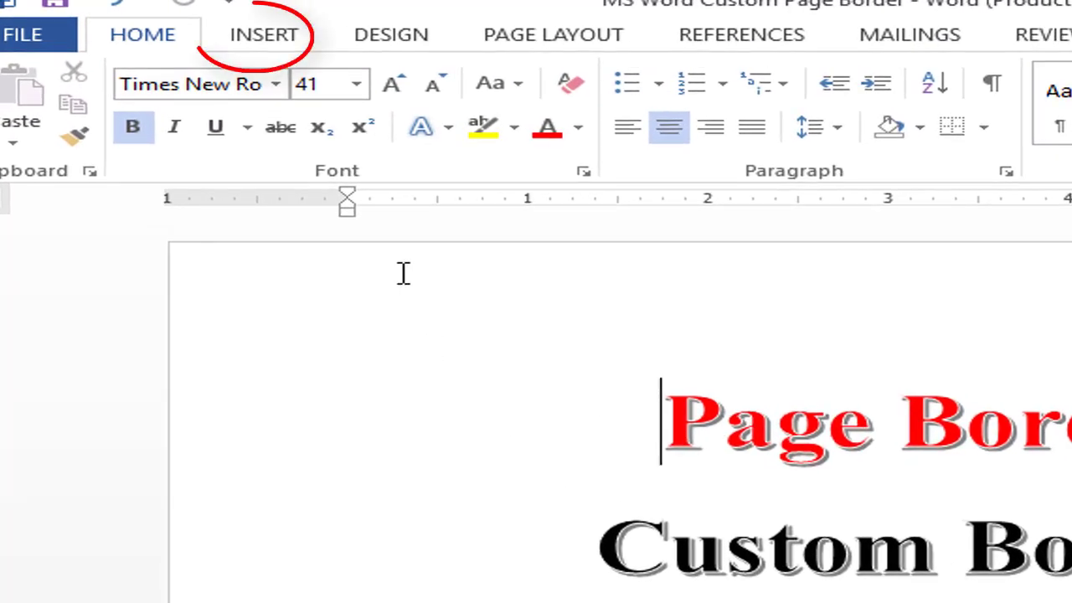
{"action": "left_click", "coordinate": [272, 40]}
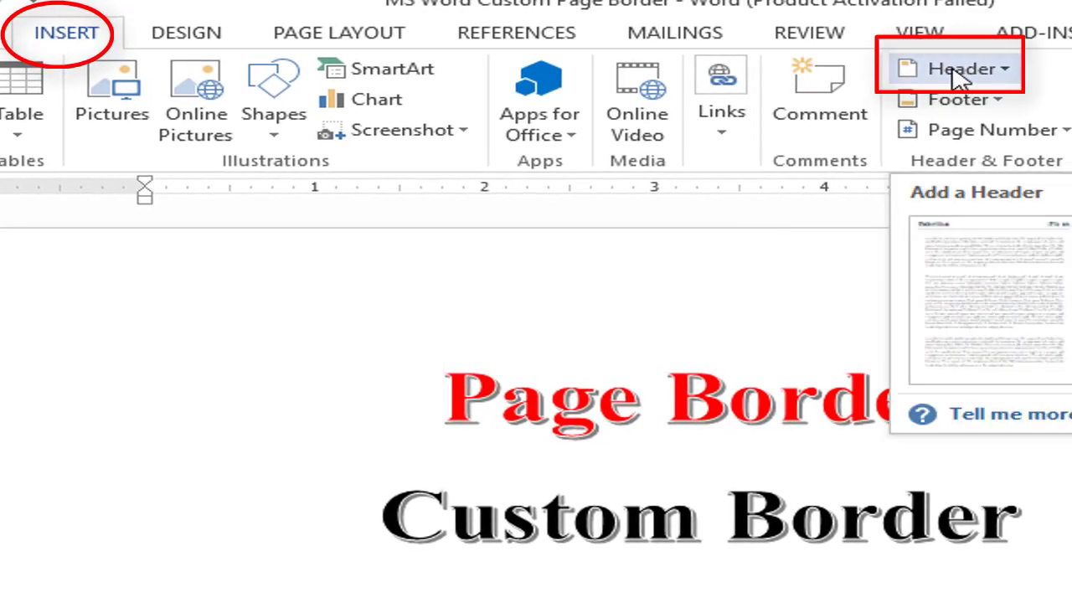
{"action": "left_click", "coordinate": [960, 71]}
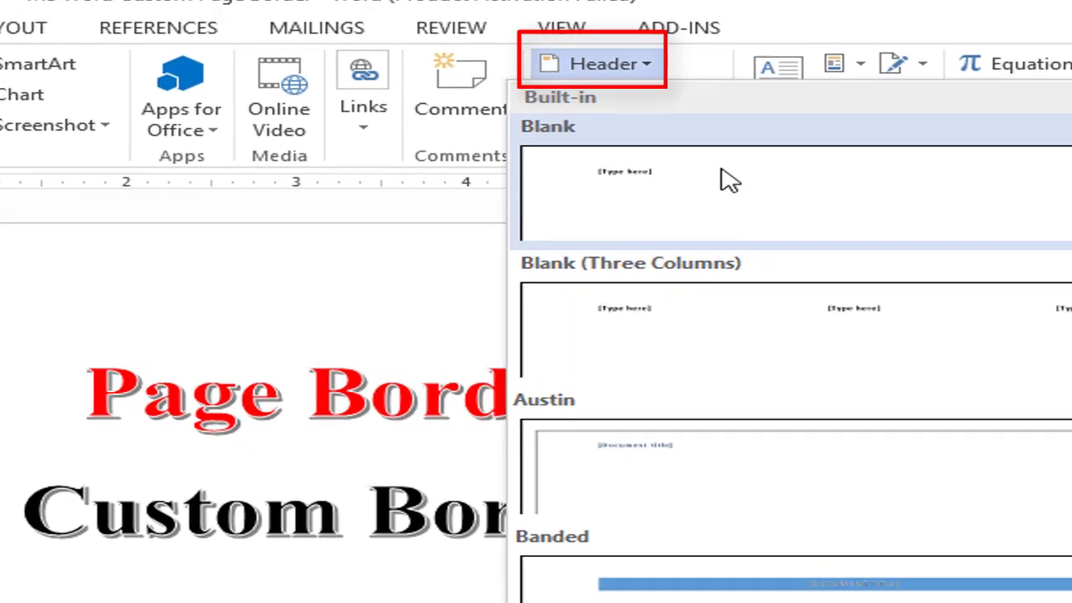
{"action": "left_click", "coordinate": [1013, 198]}
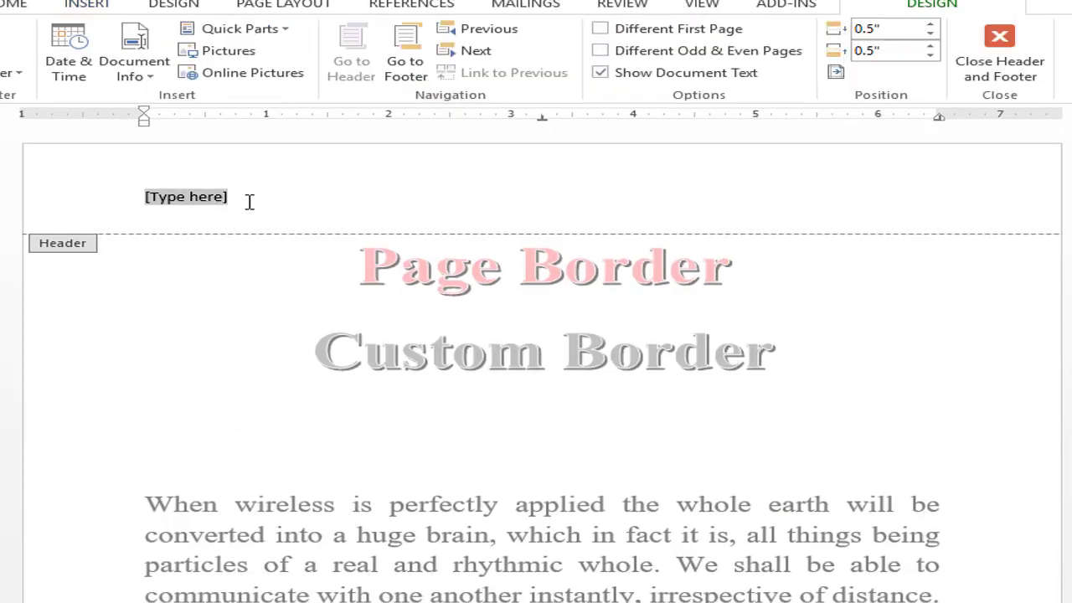
{"action": "key", "text": "Delete"}
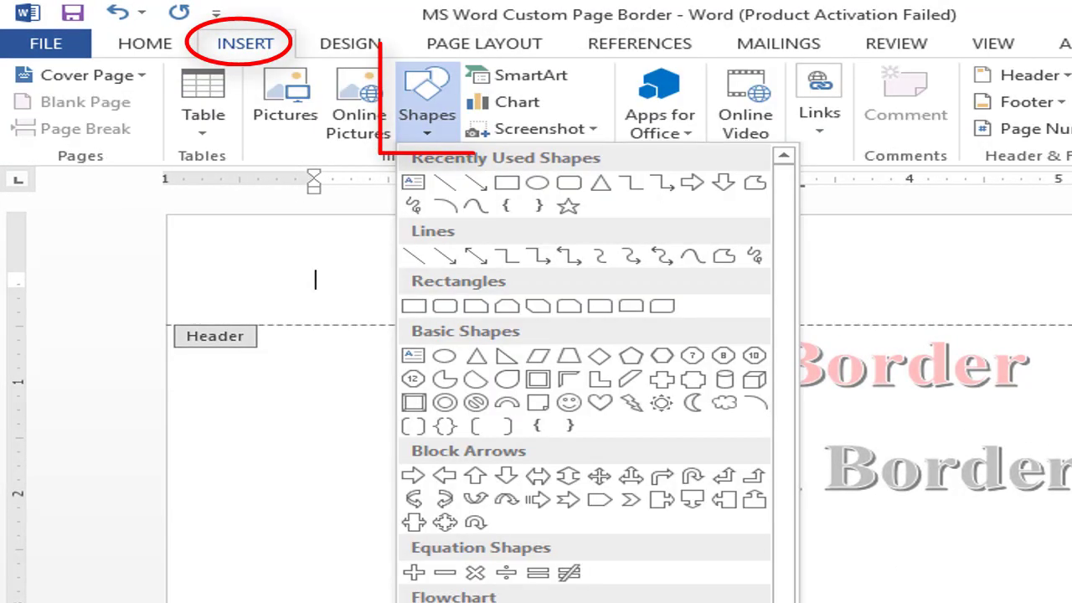
Step: Draw a blue rectangle bar across the top of the header and a vertical bar at the right edge
{"action": "left_click", "coordinate": [513, 201]}
{"action": "left_click_drag", "start_coordinate": [253, 257], "coordinate": [1071, 288]}
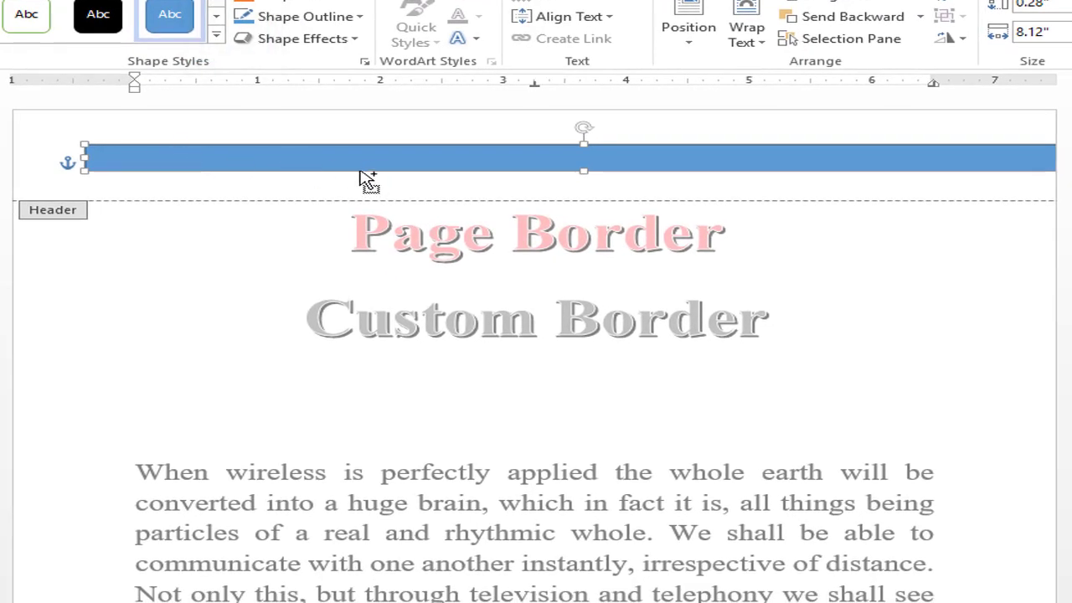
{"action": "mouse_move", "coordinate": [366, 179]}
{"action": "left_mouse_down"}
{"action": "mouse_move", "coordinate": [1036, 429]}
{"action": "mouse_move", "coordinate": [83, 378]}
{"action": "left_mouse_up"}
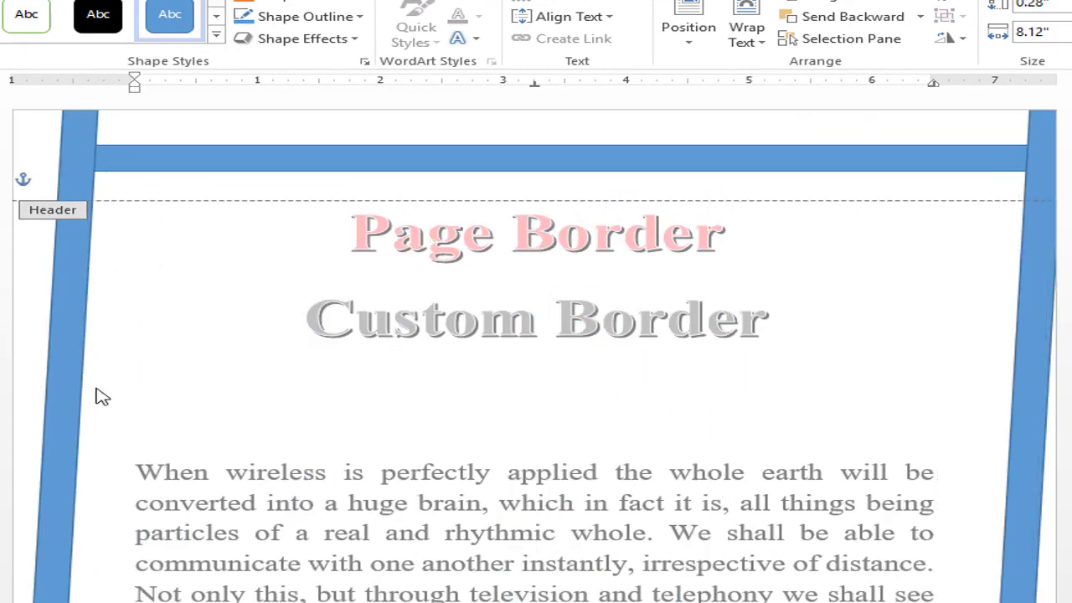
{"action": "scroll", "coordinate": [595, 371], "scroll_direction": "down", "scroll_amount": 3}
{"action": "scroll", "coordinate": [596, 371], "scroll_direction": "up", "scroll_amount": 2}
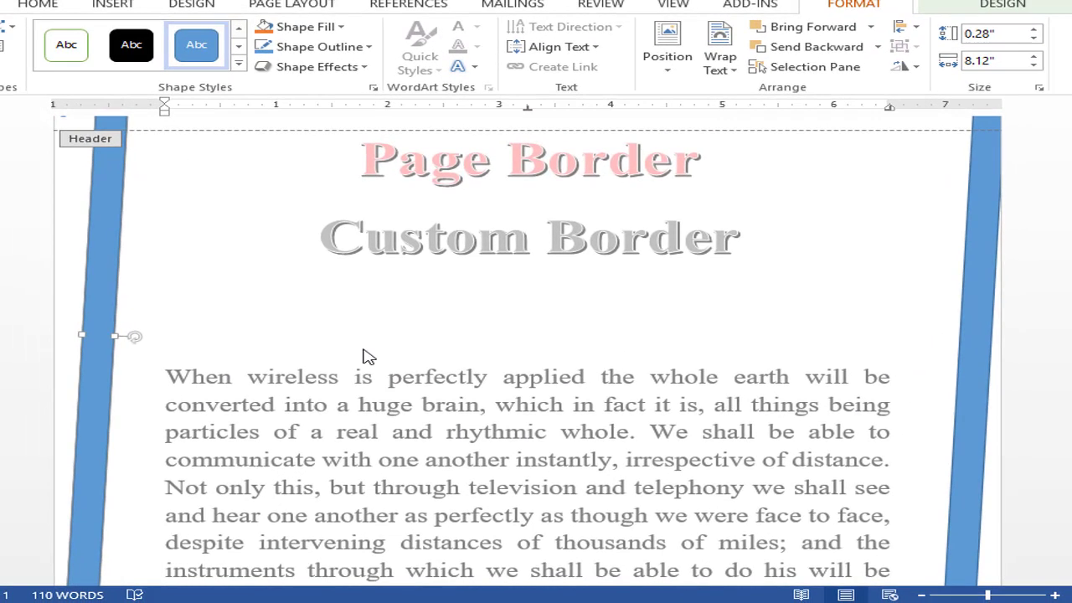
Step: Return to the body, add blank lines, then delete them so the document stays one page
{"action": "double_click", "coordinate": [396, 335]}
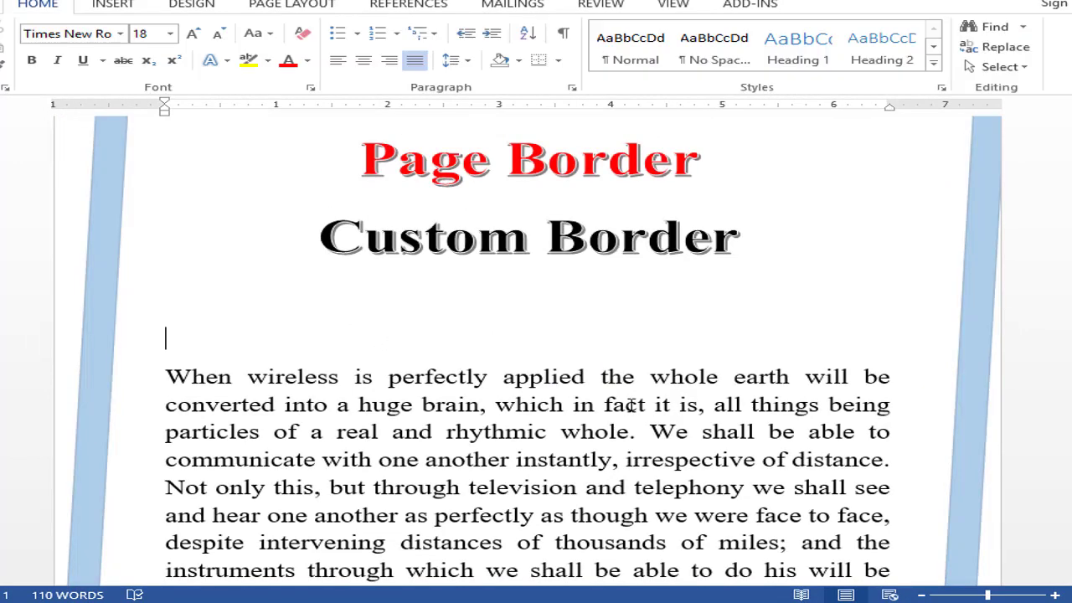
{"action": "scroll", "coordinate": [632, 405], "scroll_direction": "up", "scroll_amount": 1}
{"action": "scroll", "coordinate": [660, 357], "scroll_direction": "down", "scroll_amount": 5}
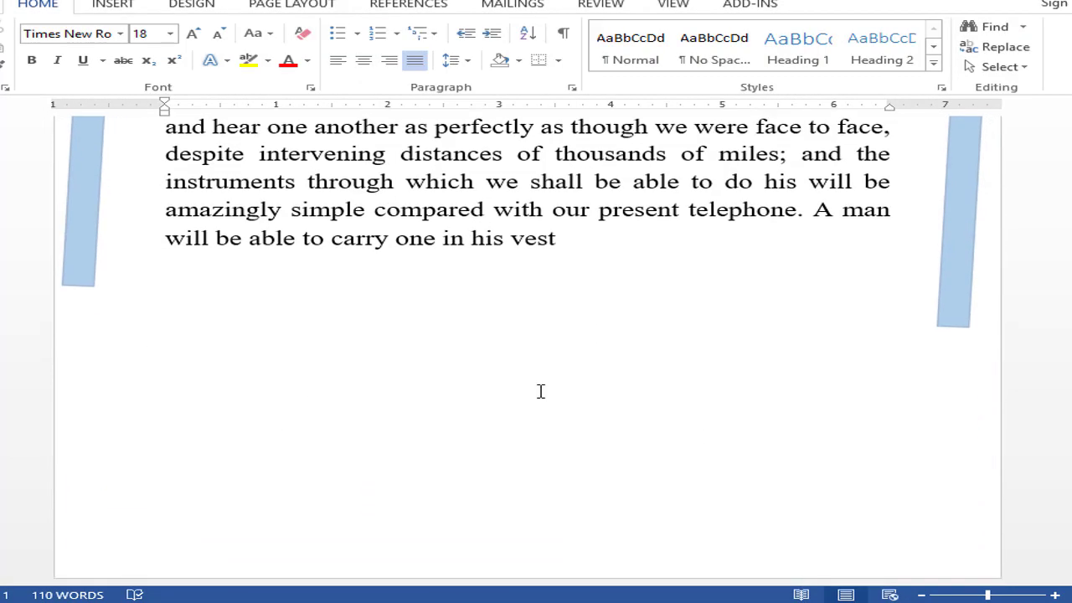
{"action": "key", "text": "Return"}
{"action": "key", "text": "Return"}
{"action": "key", "text": "Return"}
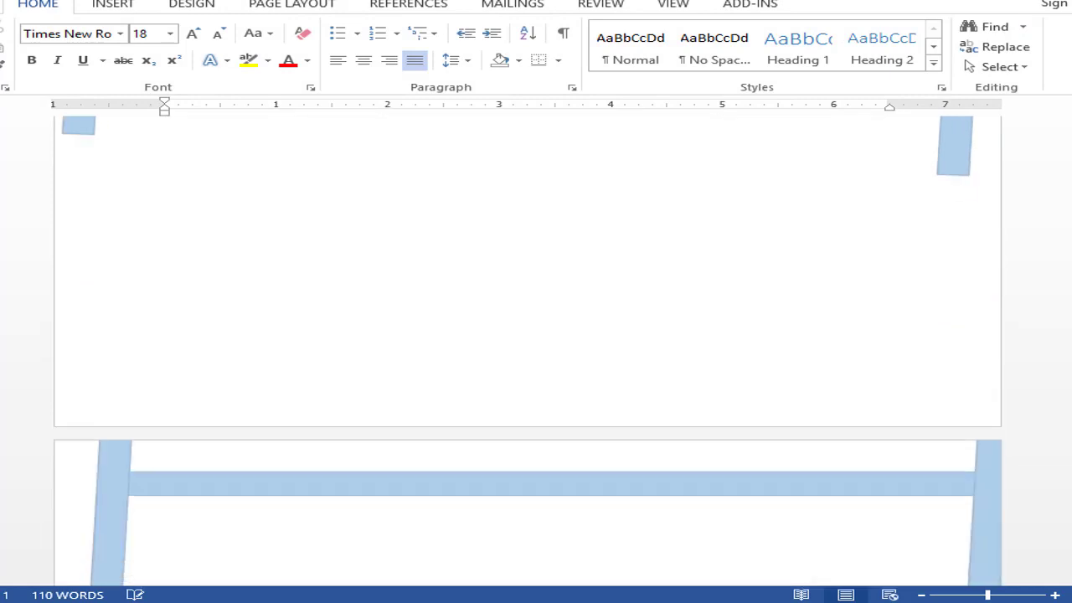
{"action": "key", "text": "Return"}
{"action": "key", "text": "Return"}
{"action": "key", "text": "Return"}
{"action": "scroll", "coordinate": [747, 366], "scroll_direction": "up", "scroll_amount": 2}
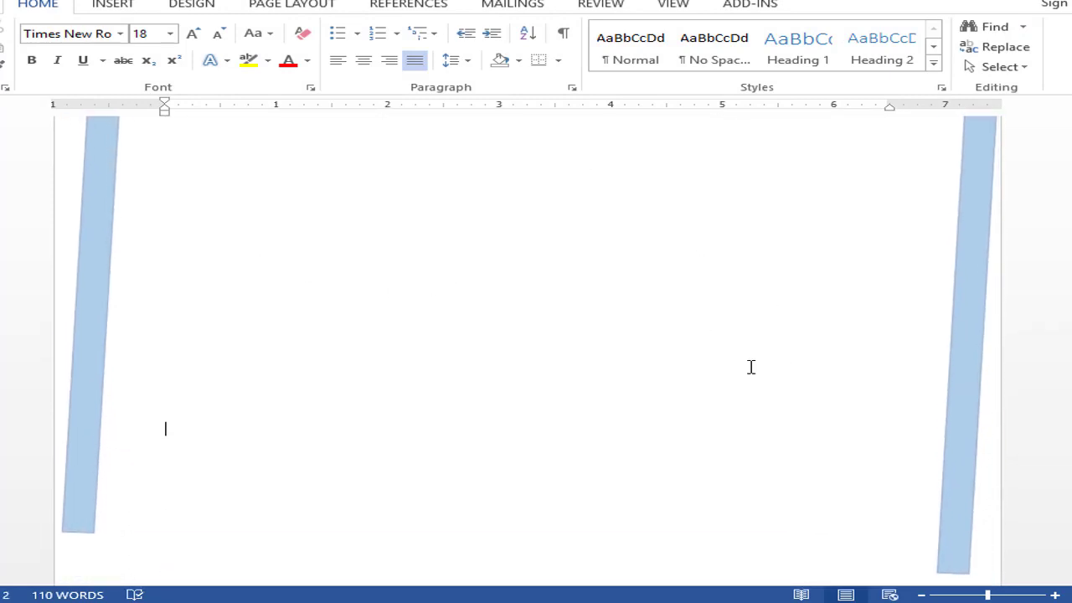
{"action": "scroll", "coordinate": [749, 366], "scroll_direction": "up", "scroll_amount": 3}
{"action": "scroll", "coordinate": [749, 368], "scroll_direction": "up", "scroll_amount": 3}
{"action": "scroll", "coordinate": [751, 366], "scroll_direction": "up", "scroll_amount": 1}
{"action": "key", "text": "BackSpace"}
{"action": "key", "text": "BackSpace"}
{"action": "key", "text": "BackSpace"}
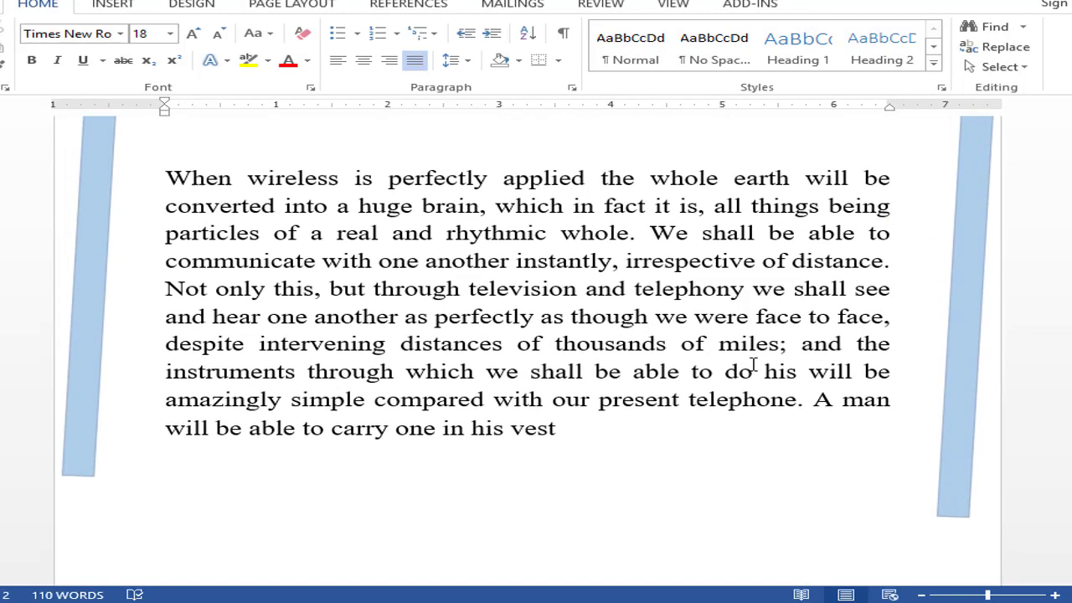
{"action": "scroll", "coordinate": [756, 354], "scroll_direction": "up", "scroll_amount": 1}
{"action": "scroll", "coordinate": [758, 349], "scroll_direction": "up", "scroll_amount": 2}
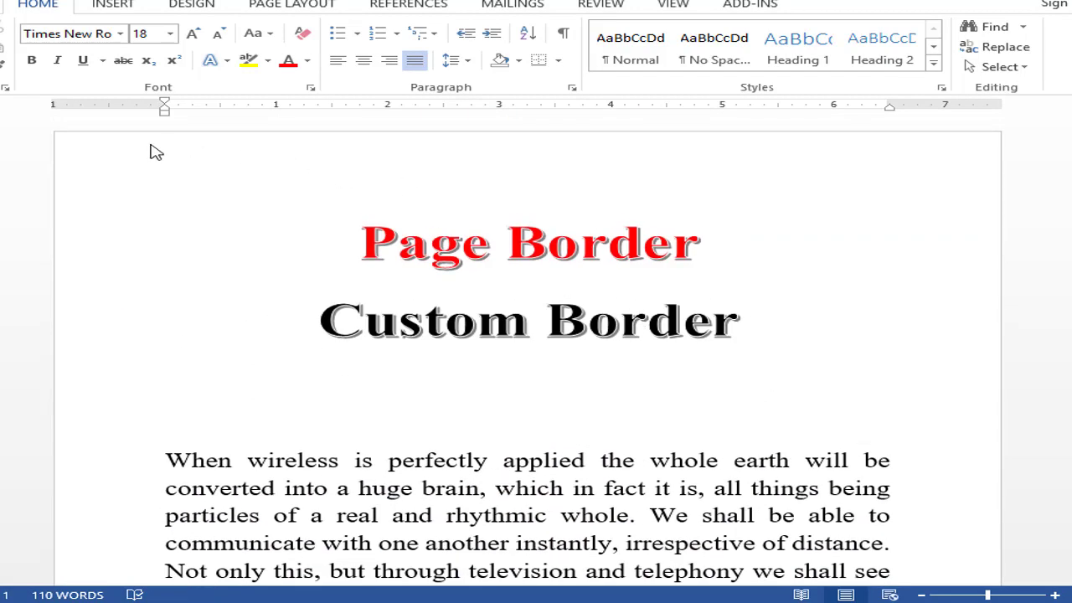
Step: Edit the page header and bring up the Insert Picture dialog from the Insert tab
{"action": "double_click", "coordinate": [144, 152]}
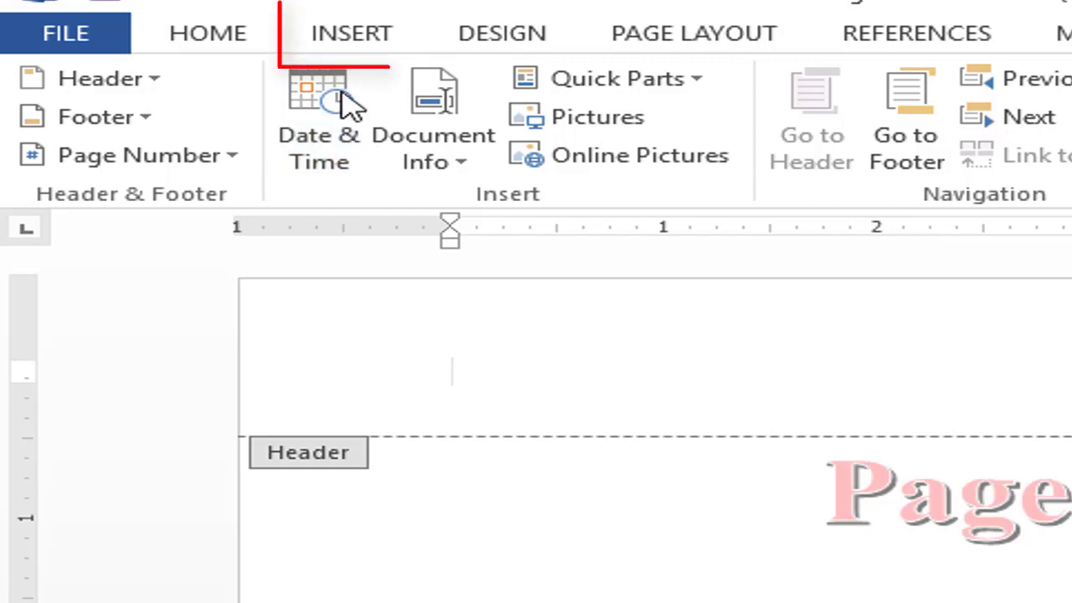
{"action": "left_click", "coordinate": [369, 33]}
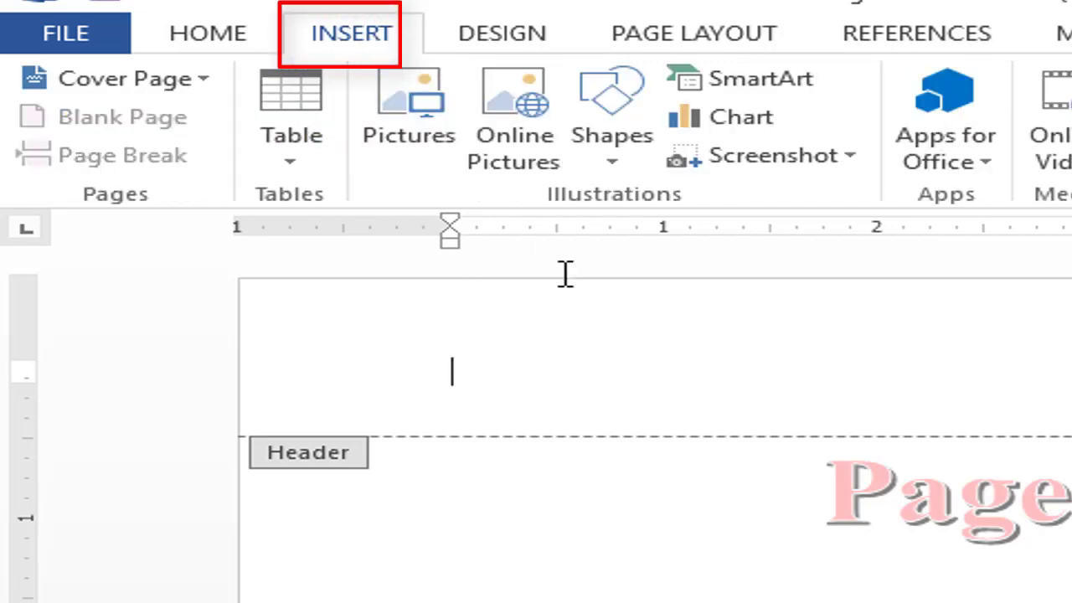
{"action": "left_click", "coordinate": [412, 126]}
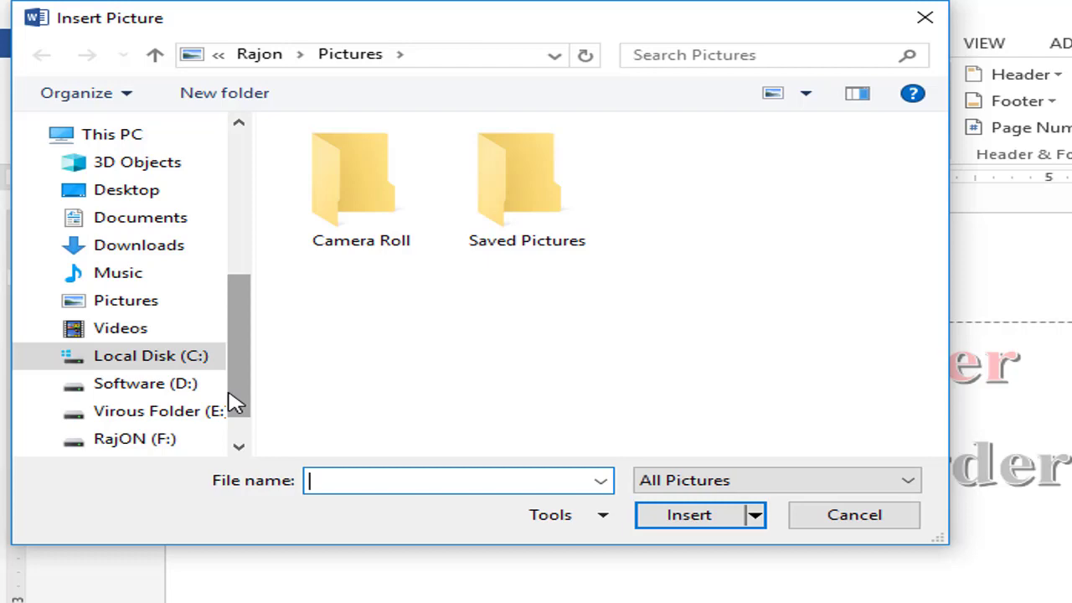
Step: Insert the logo into the header, shrink it to an icon, and copy it across the top row
{"action": "left_click", "coordinate": [690, 514]}
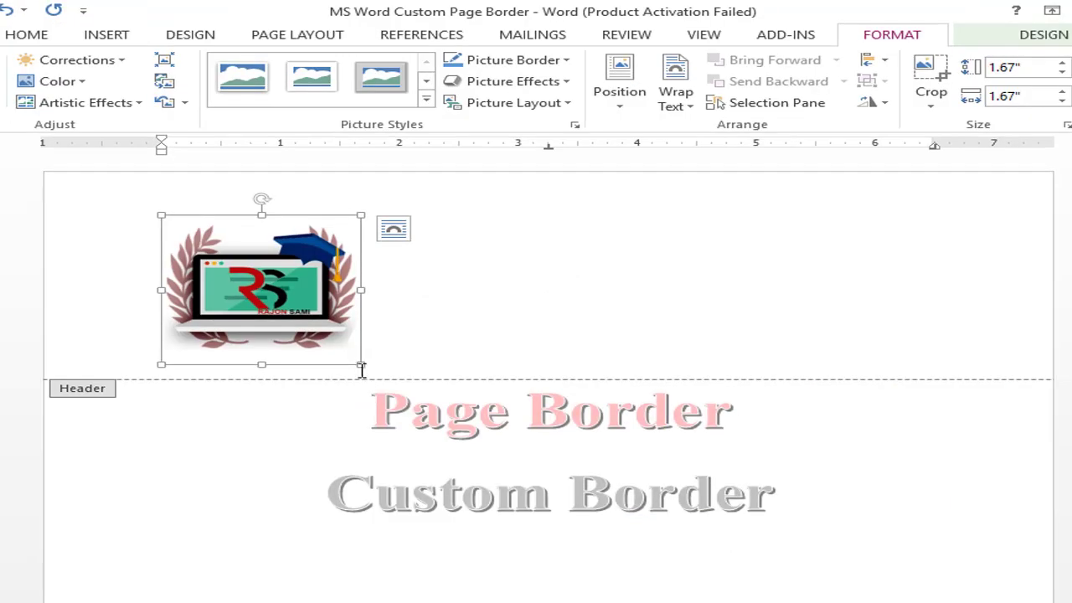
{"action": "mouse_move", "coordinate": [359, 363]}
{"action": "left_mouse_down"}
{"action": "mouse_move", "coordinate": [193, 262]}
{"action": "mouse_move", "coordinate": [188, 247]}
{"action": "left_mouse_up"}
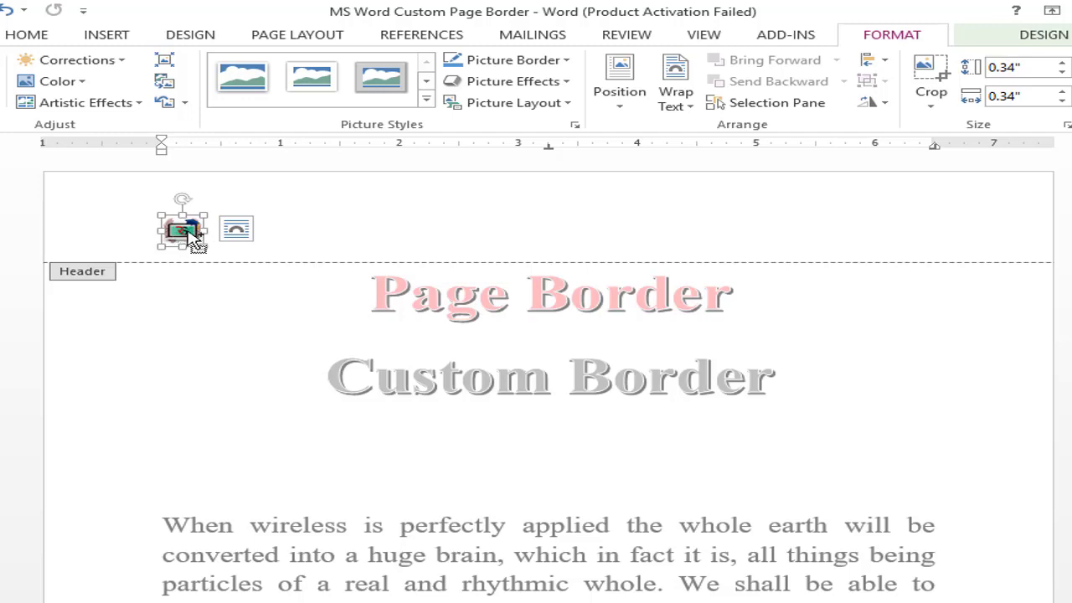
{"action": "left_click_drag", "start_coordinate": [191, 237], "coordinate": [299, 251]}
{"action": "key", "text": "ctrl+v"}
{"action": "key", "text": "ctrl+v"}
{"action": "key", "text": "ctrl+v"}
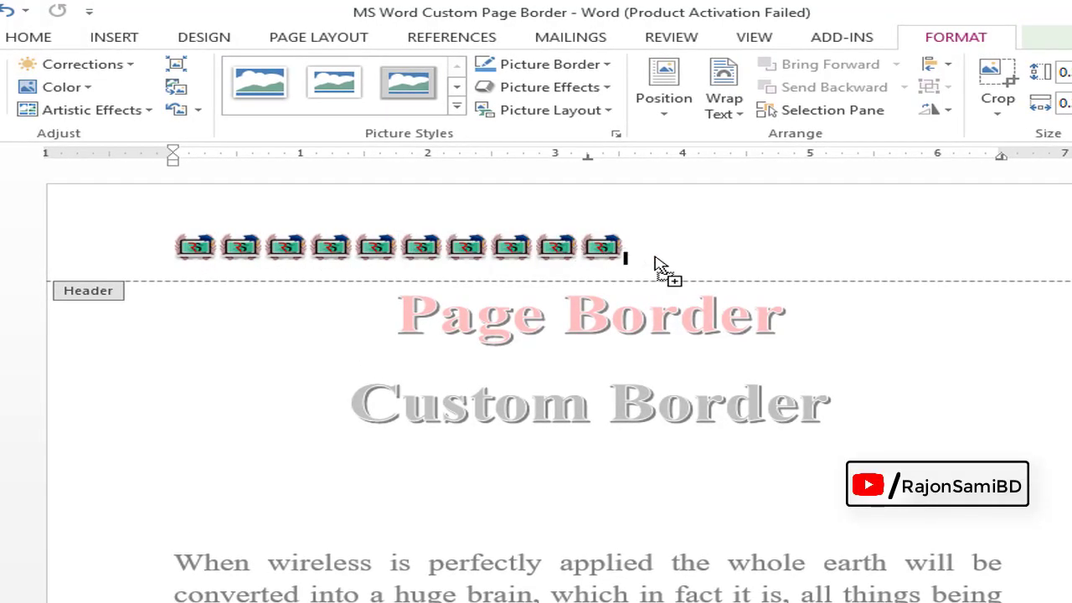
{"action": "left_click_drag", "start_coordinate": [657, 264], "coordinate": [651, 275]}
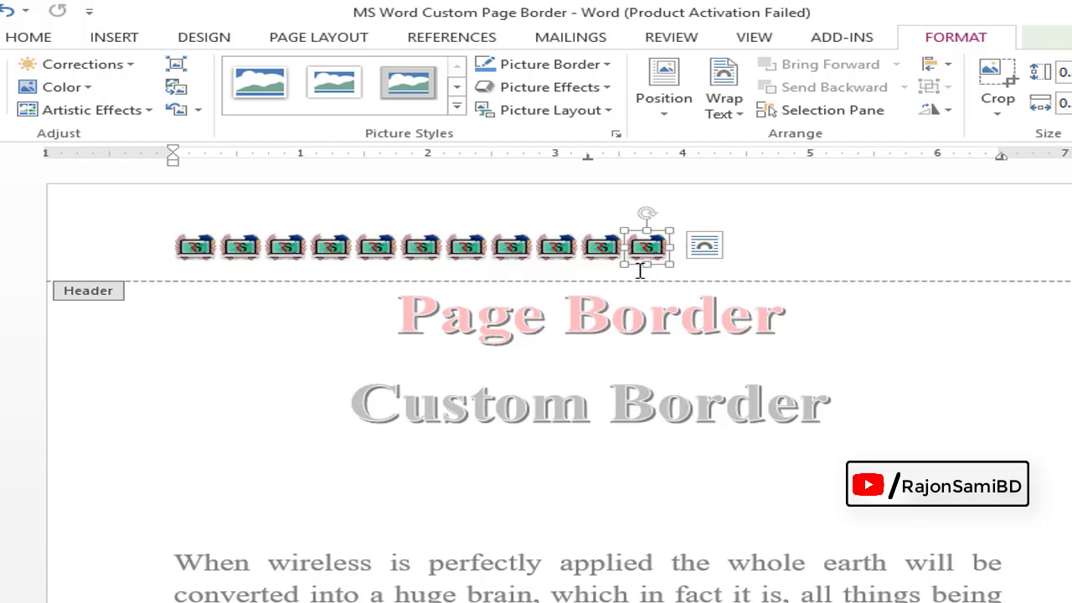
{"action": "left_click_drag", "start_coordinate": [640, 268], "coordinate": [702, 258]}
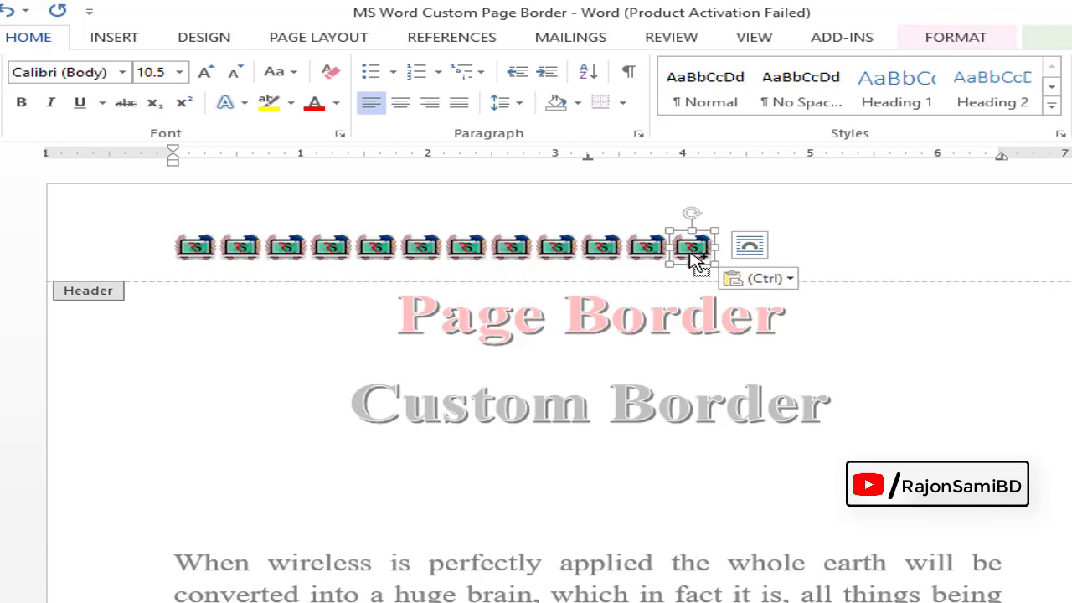
{"action": "left_click", "coordinate": [760, 263]}
{"action": "key", "text": "ctrl+v"}
{"action": "key", "text": "ctrl+v"}
{"action": "key", "text": "ctrl+v"}
{"action": "key", "text": "ctrl+v"}
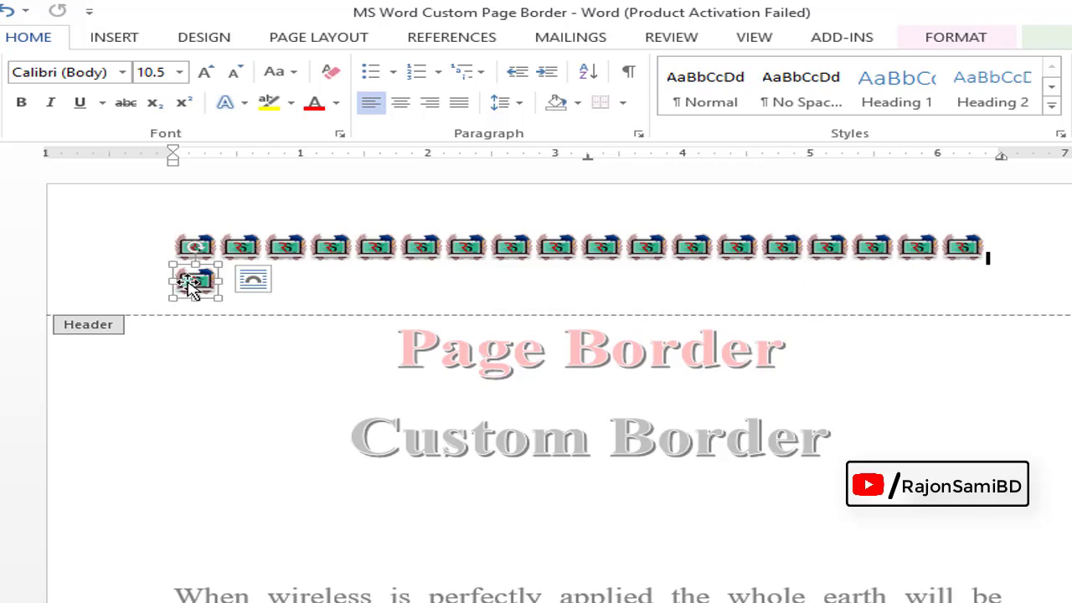
{"action": "left_click_drag", "start_coordinate": [189, 285], "coordinate": [109, 387]}
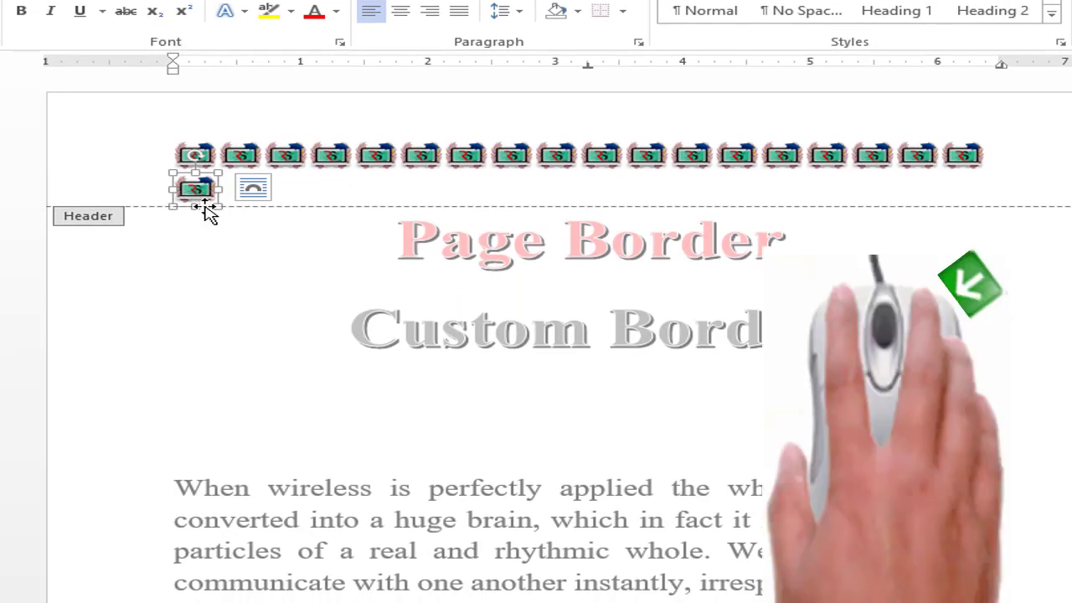
Step: Set a header logo's wrapping to In Front of Text and move it to the row's right end
{"action": "right_click", "coordinate": [201, 197]}
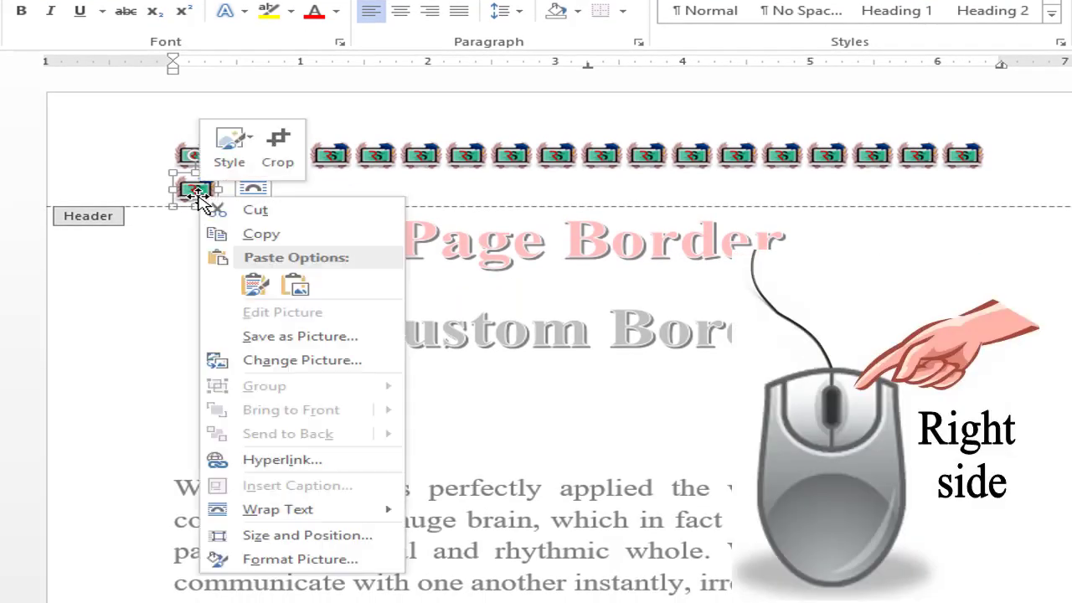
{"action": "mouse_move", "coordinate": [239, 506]}
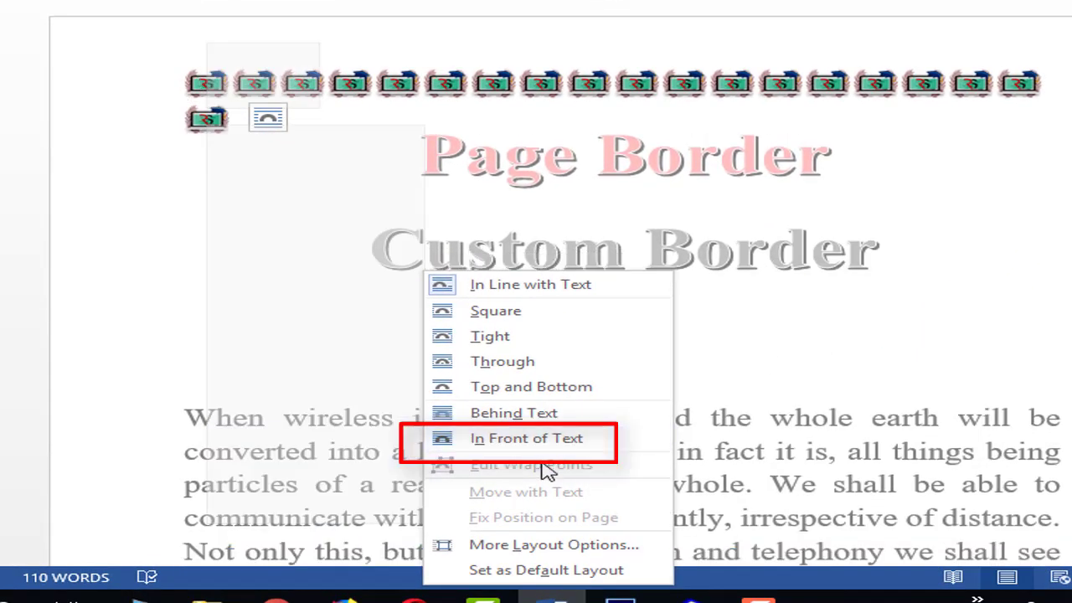
{"action": "left_click", "coordinate": [526, 438]}
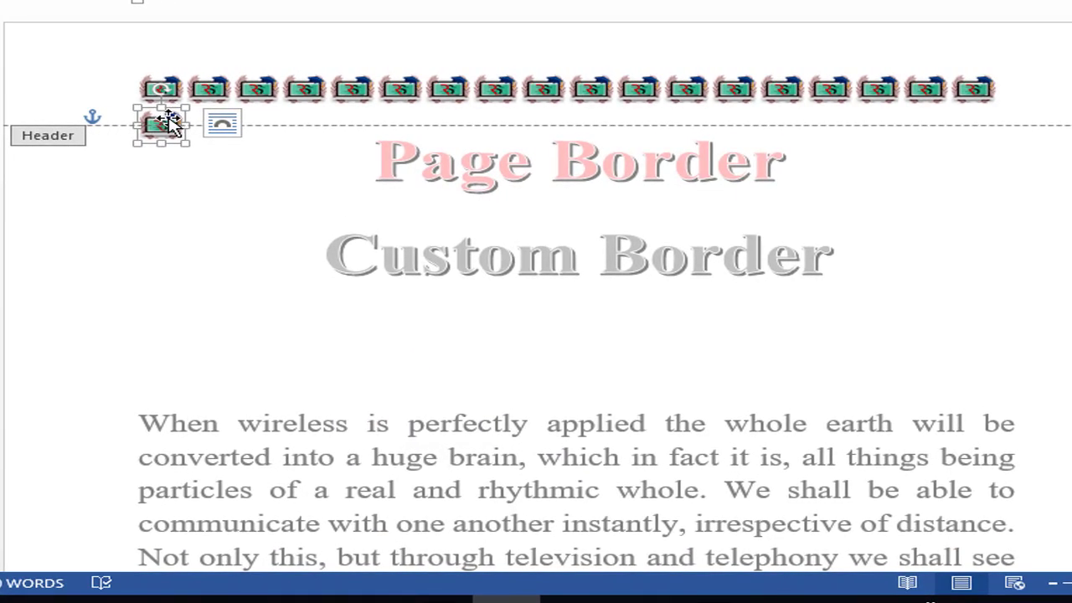
{"action": "left_click_drag", "start_coordinate": [349, 141], "coordinate": [1037, 88]}
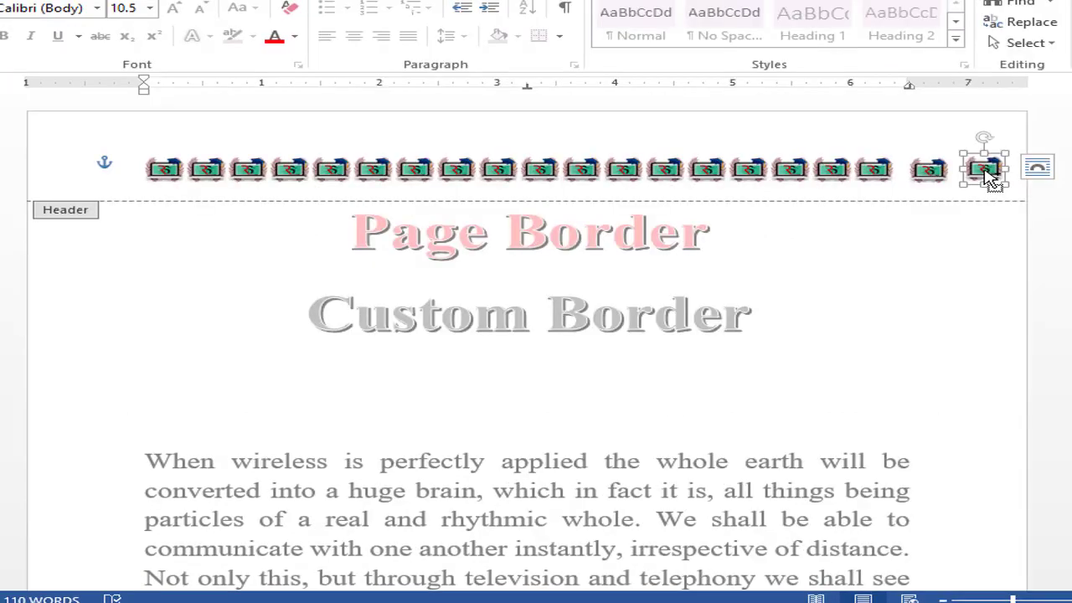
Step: Stack logo copies down the right page edge below the header, undoing the extra one
{"action": "left_click_drag", "start_coordinate": [981, 168], "coordinate": [993, 206]}
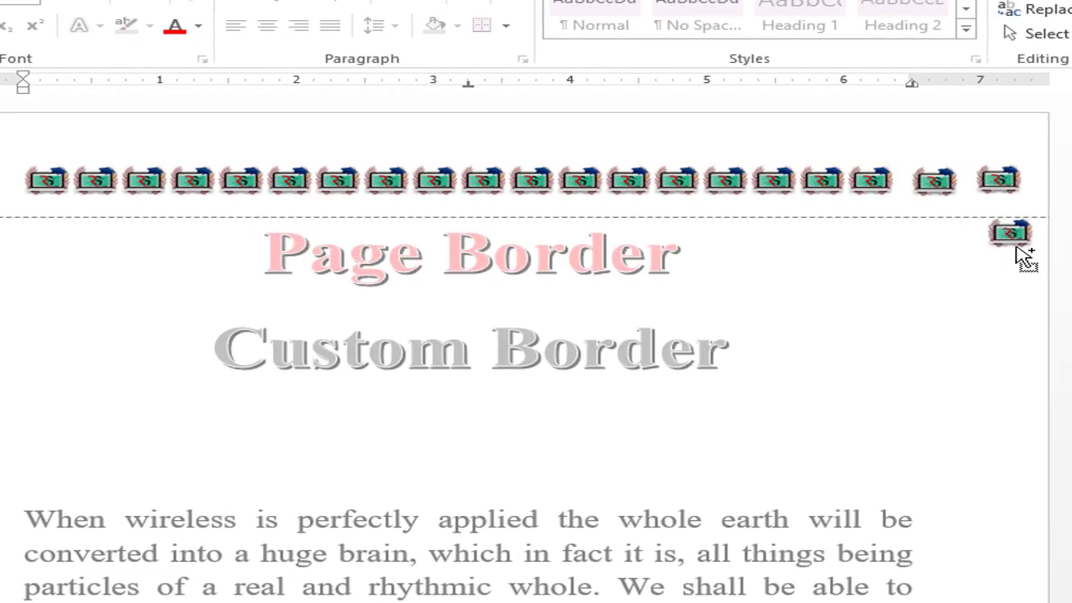
{"action": "left_click_drag", "start_coordinate": [1016, 247], "coordinate": [1017, 248]}
{"action": "key", "text": "Left"}
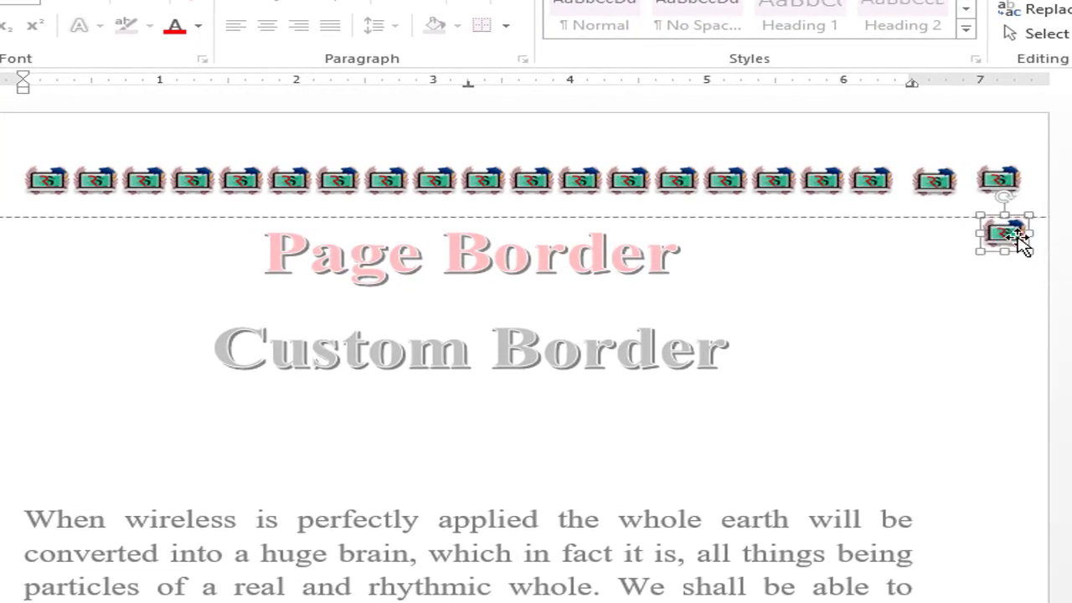
{"action": "mouse_move", "coordinate": [1016, 248]}
{"action": "left_mouse_down"}
{"action": "mouse_move", "coordinate": [1006, 402]}
{"action": "mouse_move", "coordinate": [1028, 452]}
{"action": "left_mouse_up"}
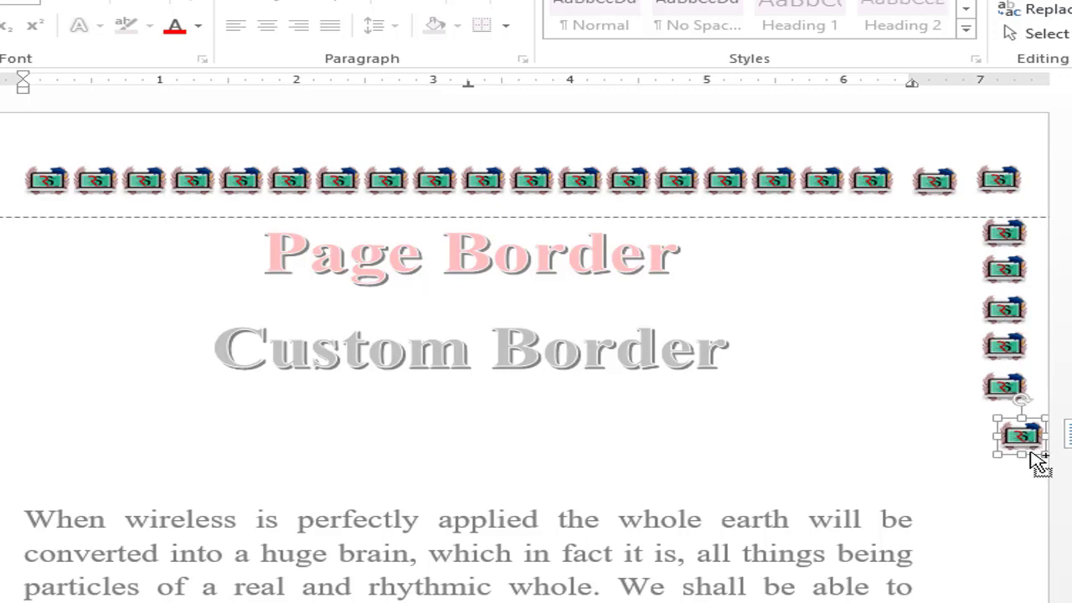
{"action": "key", "text": "ctrl+z"}
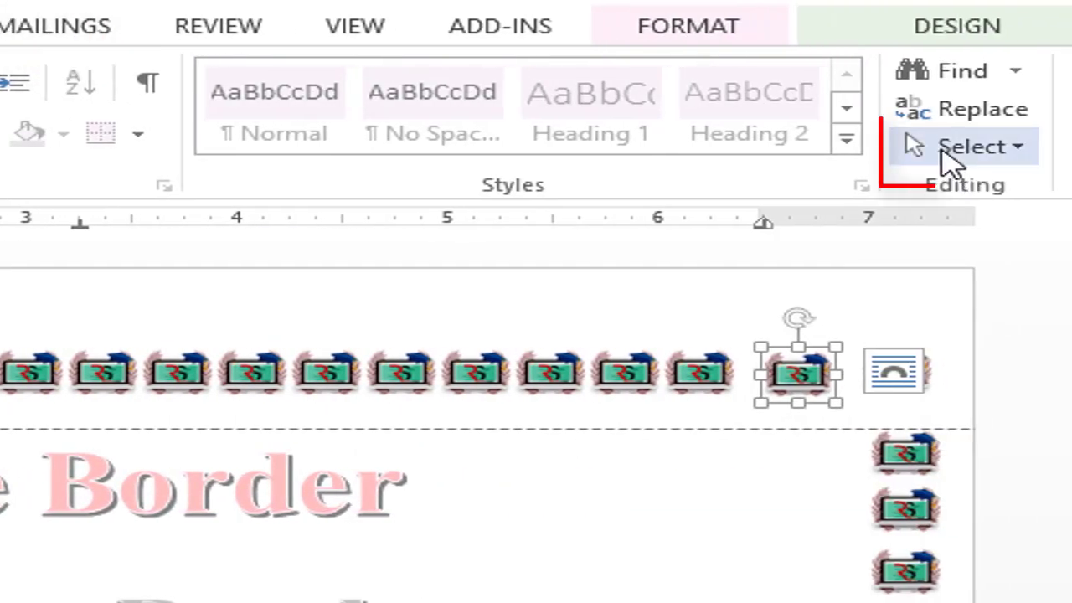
Step: Turn on Select Objects and drag-select the column of logos along the right margin
{"action": "left_click", "coordinate": [952, 159]}
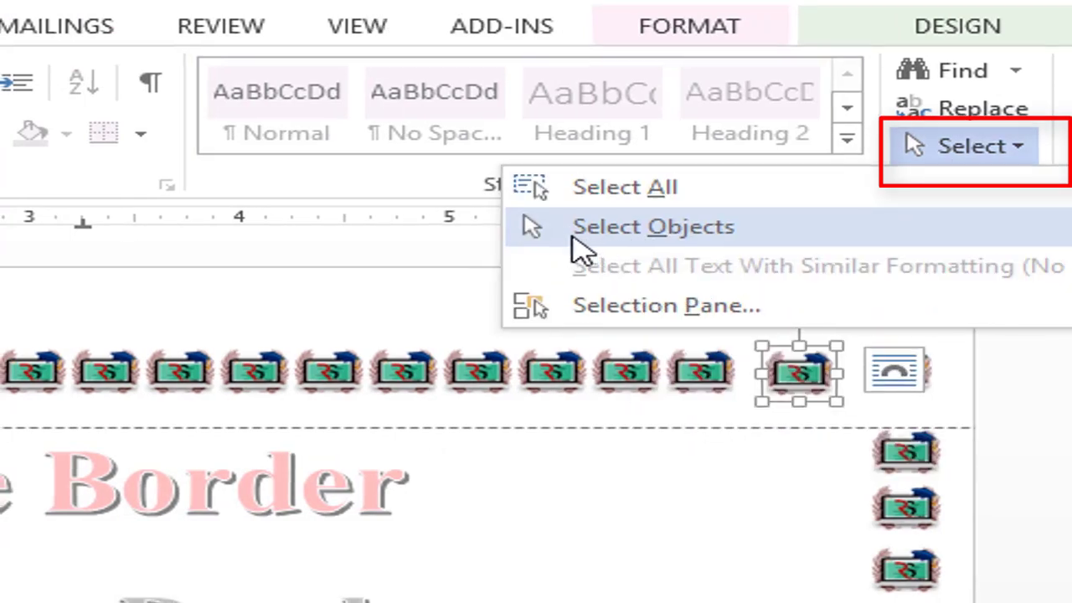
{"action": "left_click", "coordinate": [578, 234]}
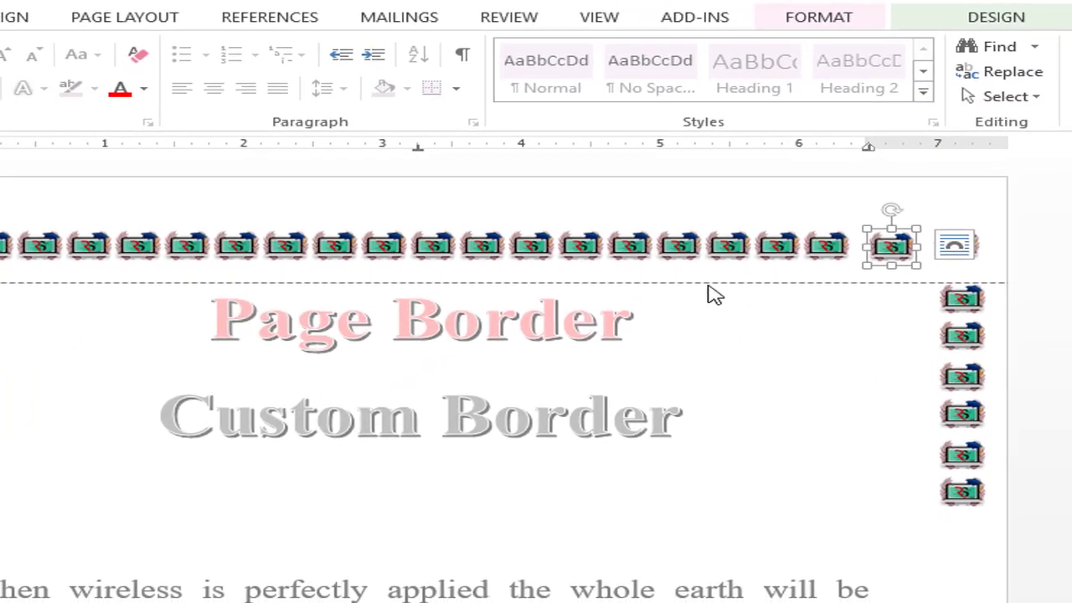
{"action": "left_click_drag", "start_coordinate": [706, 283], "coordinate": [1054, 567]}
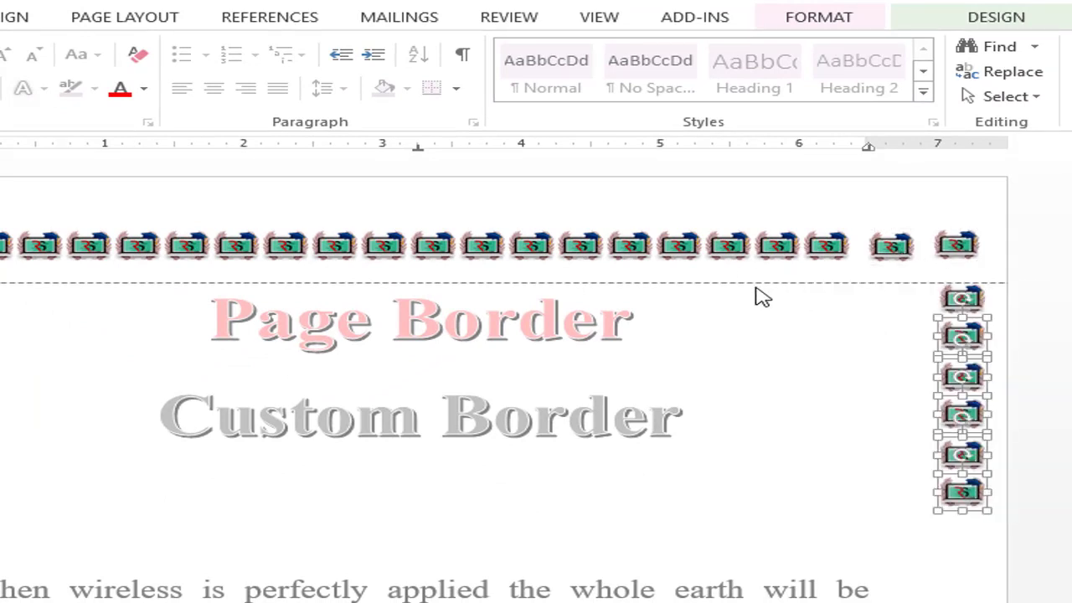
{"action": "left_click_drag", "start_coordinate": [740, 283], "coordinate": [1049, 563]}
{"action": "mouse_move", "coordinate": [980, 514]}
{"action": "left_mouse_down"}
{"action": "mouse_move", "coordinate": [1005, 406]}
{"action": "mouse_move", "coordinate": [974, 315]}
{"action": "left_mouse_up"}
{"action": "scroll", "coordinate": [865, 107], "scroll_direction": "up", "scroll_amount": 3}
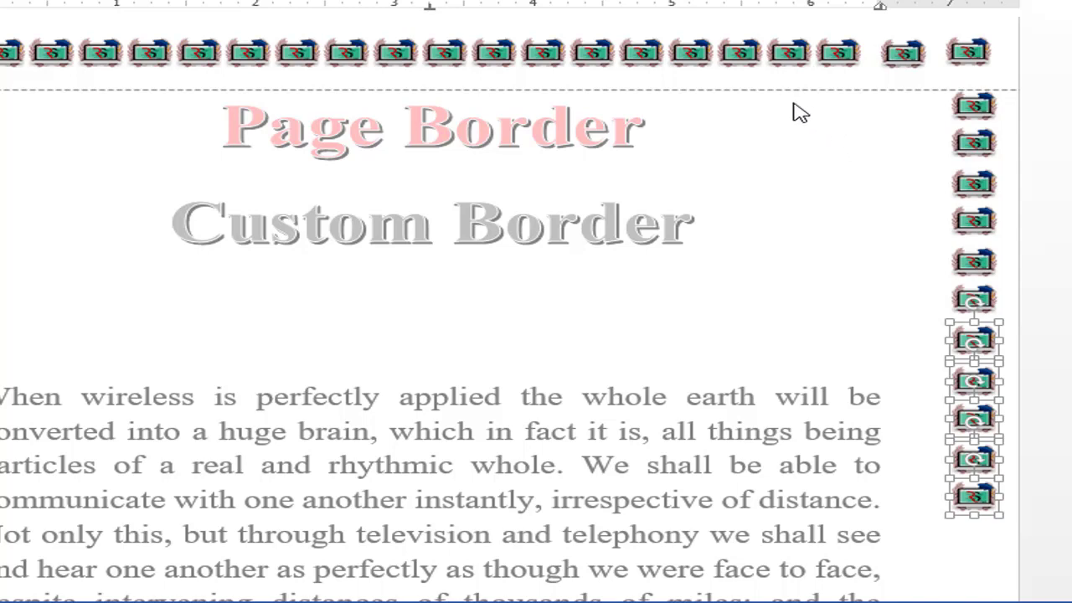
{"action": "left_click_drag", "start_coordinate": [765, 97], "coordinate": [1056, 590]}
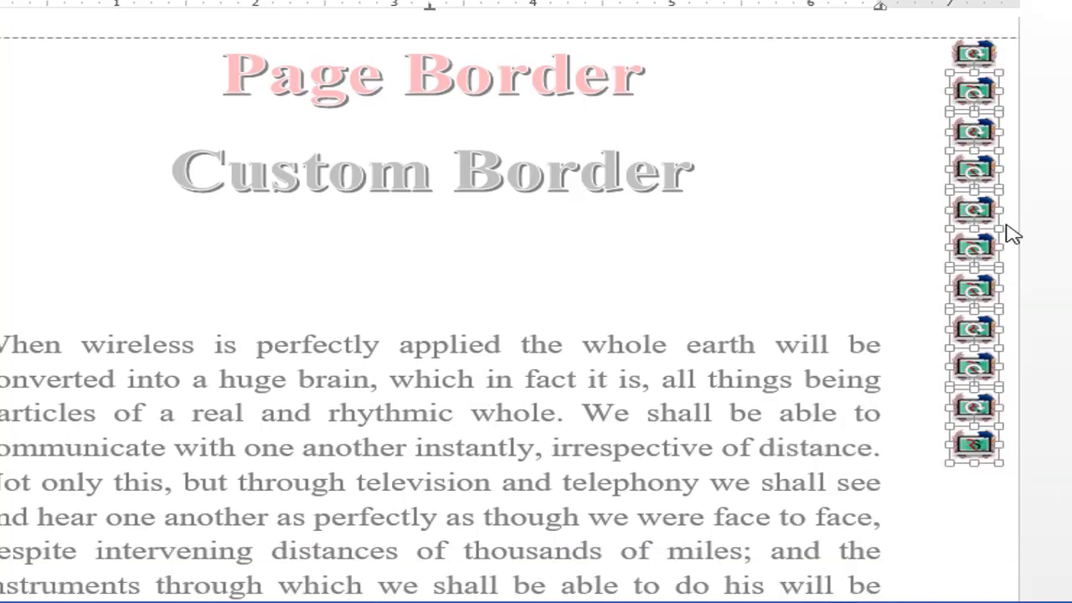
{"action": "scroll", "coordinate": [1026, 311], "scroll_direction": "down", "scroll_amount": 3}
{"action": "scroll", "coordinate": [984, 263], "scroll_direction": "down", "scroll_amount": 3}
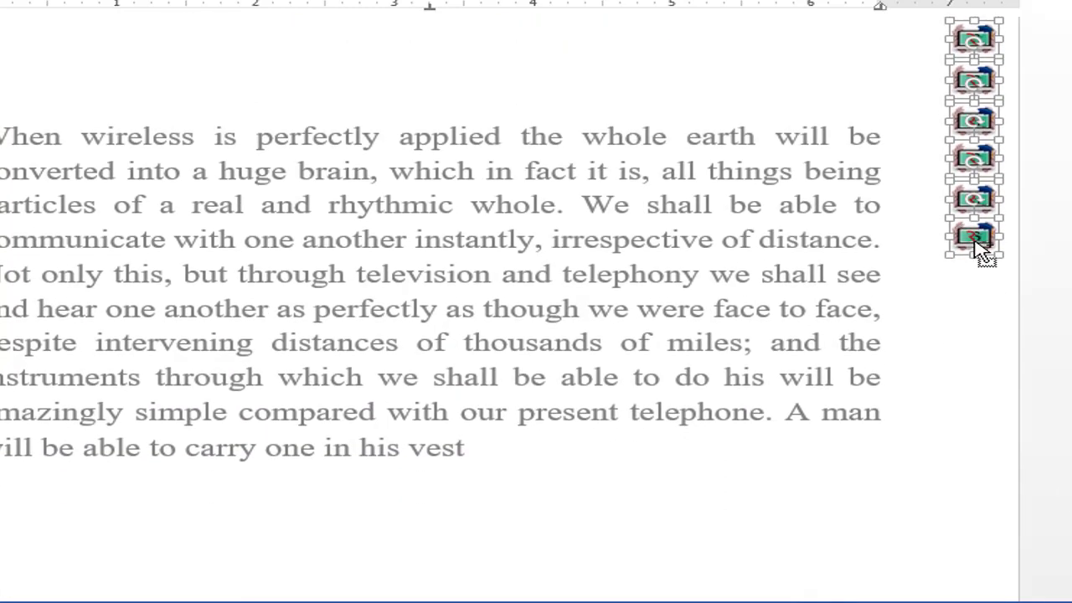
{"action": "left_click", "coordinate": [964, 384]}
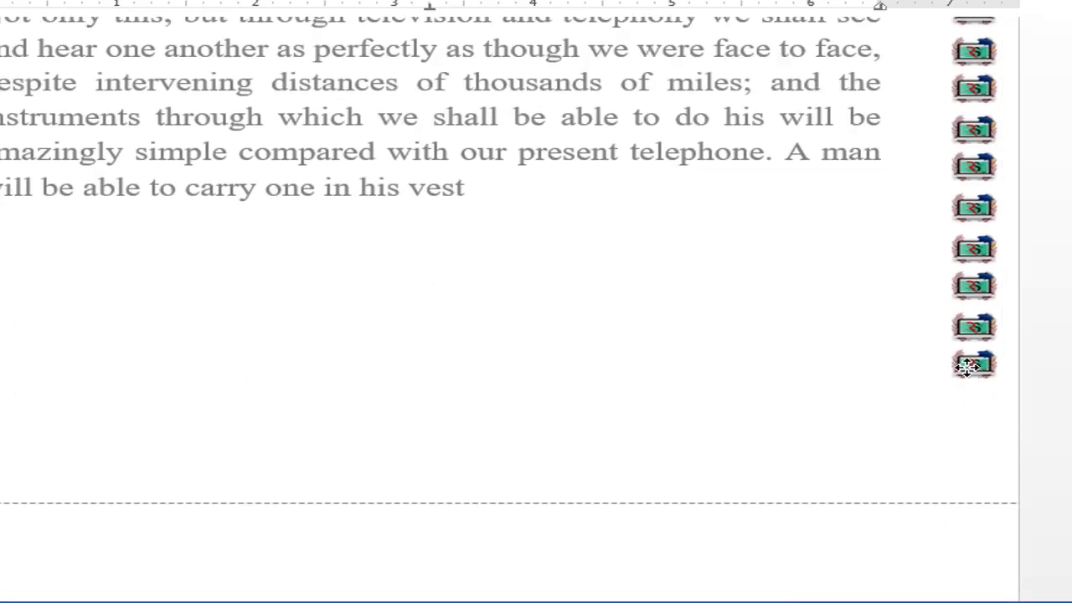
{"action": "left_click_drag", "start_coordinate": [964, 385], "coordinate": [1064, 395]}
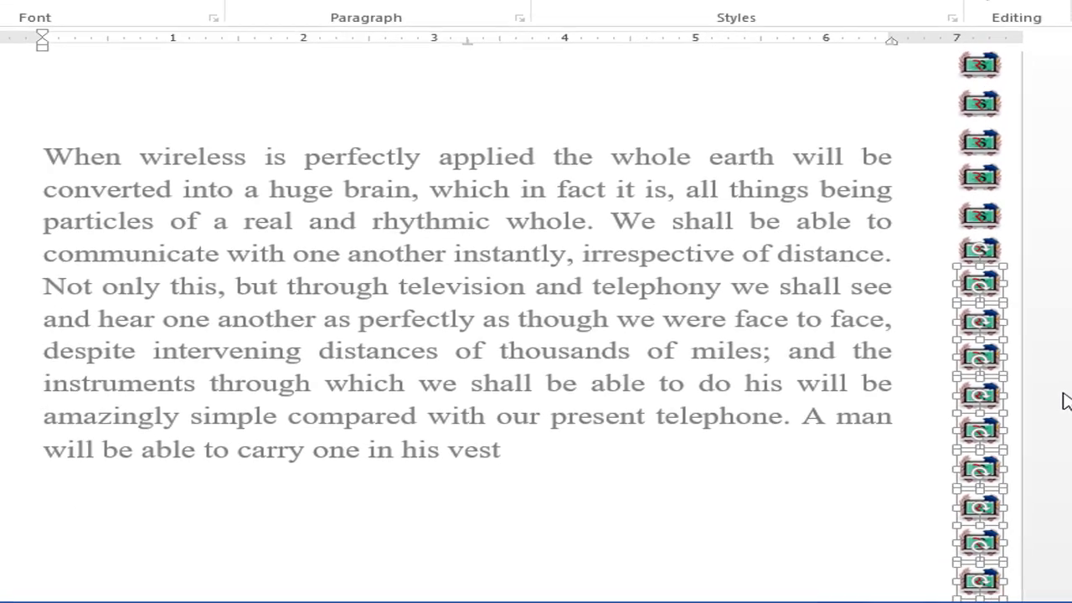
{"action": "scroll", "coordinate": [1066, 408], "scroll_direction": "down", "scroll_amount": 2}
Step: From the Select menu, pick the bottom image of the right-edge border
{"action": "left_click", "coordinate": [1024, 23]}
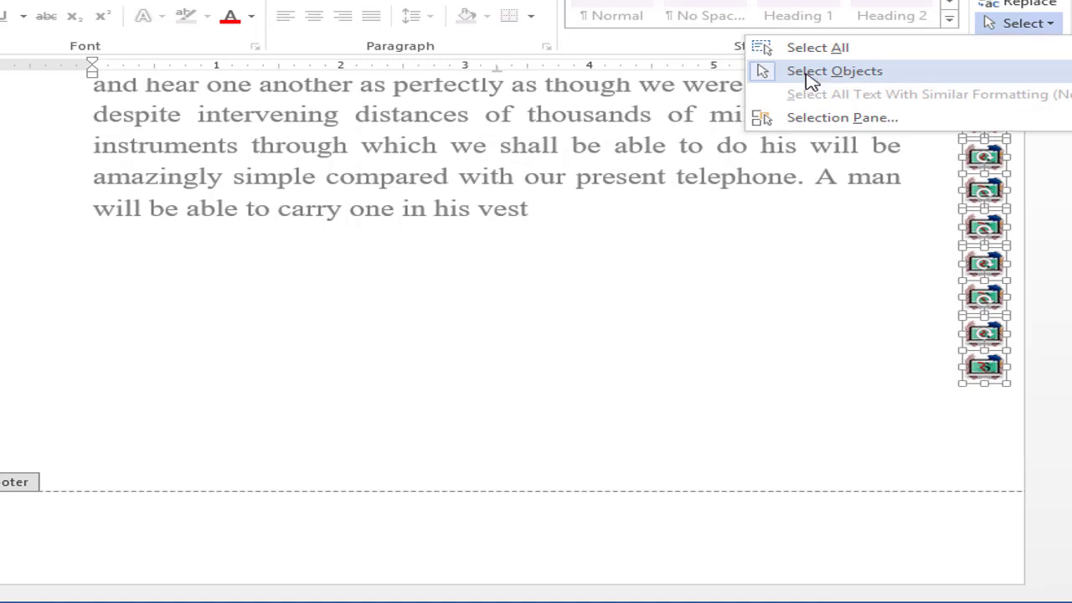
{"action": "left_click", "coordinate": [785, 79]}
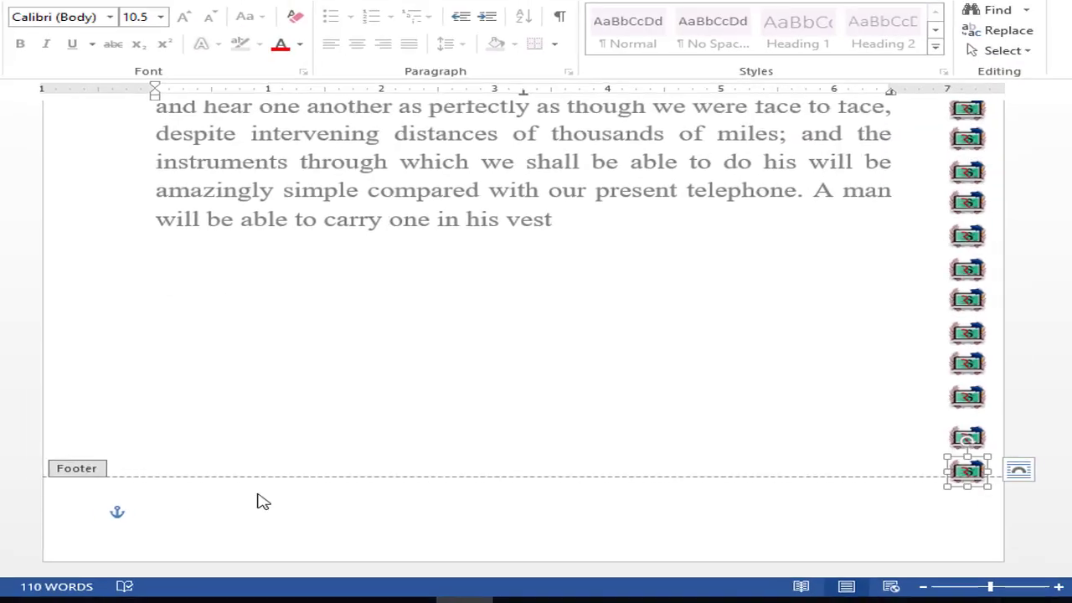
{"action": "scroll", "coordinate": [663, 505], "scroll_direction": "up", "scroll_amount": 3}
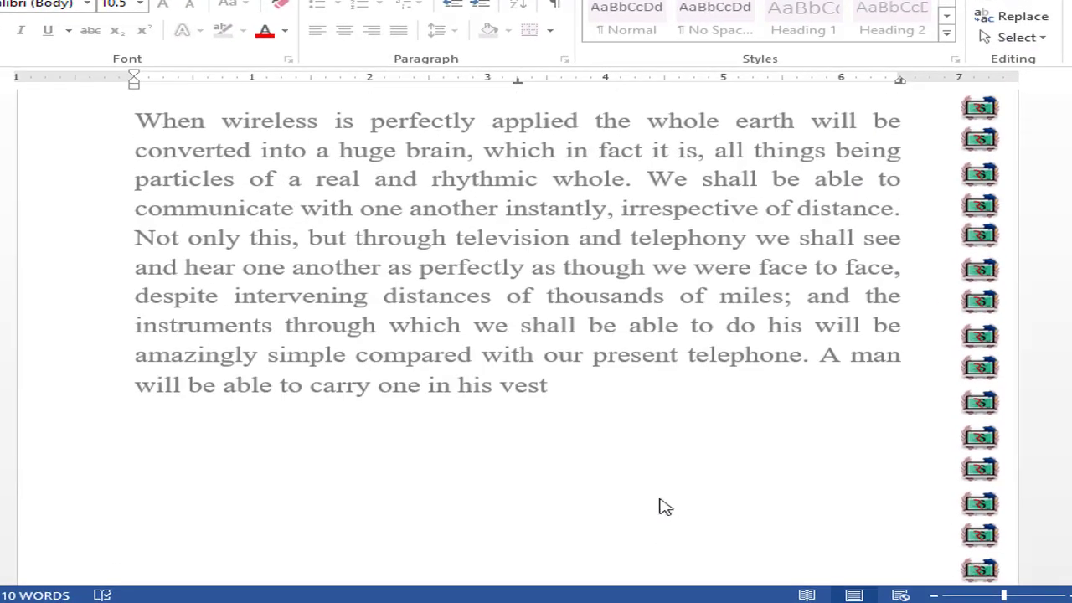
{"action": "scroll", "coordinate": [665, 306], "scroll_direction": "up", "scroll_amount": 5}
{"action": "scroll", "coordinate": [425, 232], "scroll_direction": "up", "scroll_amount": 2}
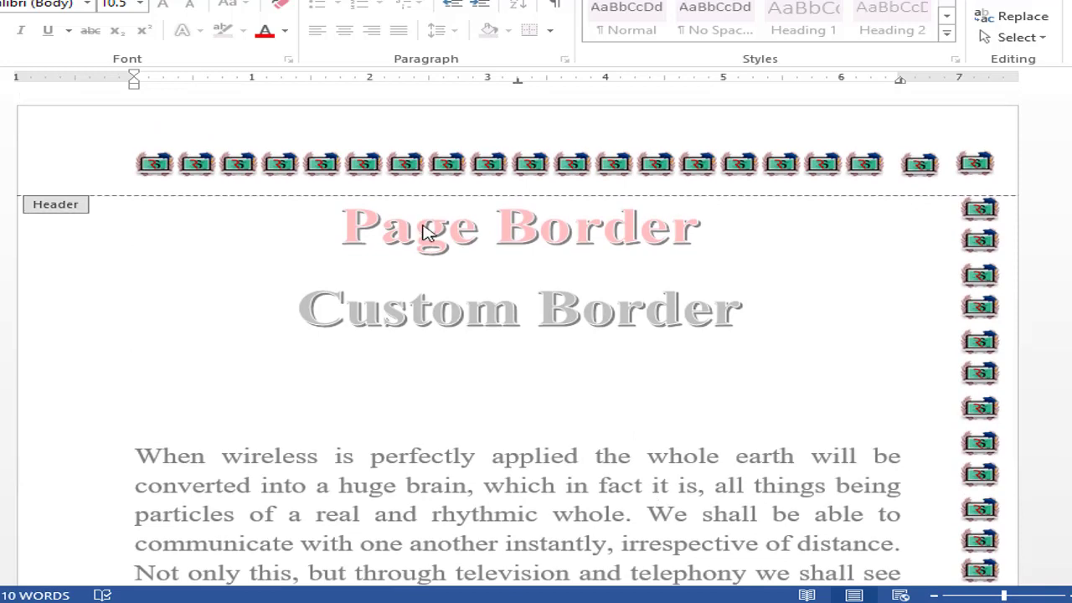
Step: Copy the first header border image and paste two copies into the footer
{"action": "left_click", "coordinate": [146, 165]}
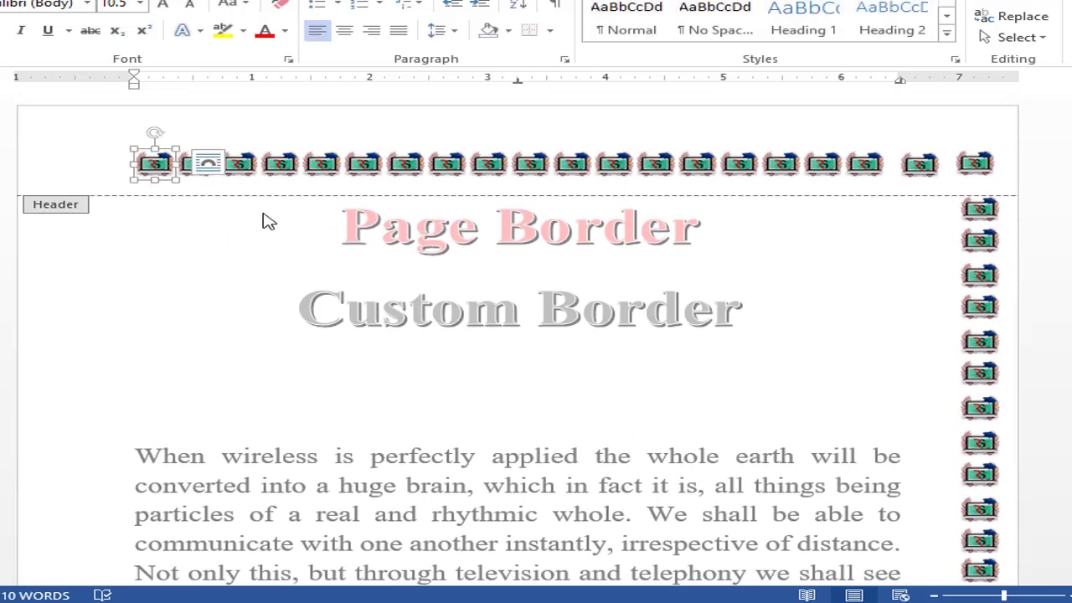
{"action": "key", "text": "ctrl+c"}
{"action": "scroll", "coordinate": [268, 221], "scroll_direction": "down", "scroll_amount": 10}
{"action": "left_click", "coordinate": [176, 514]}
{"action": "key", "text": "ctrl+v"}
{"action": "key", "text": "ctrl+v"}
{"action": "key", "text": "ctrl+v"}
{"action": "key", "text": "ctrl+v"}
{"action": "key", "text": "ctrl+v"}
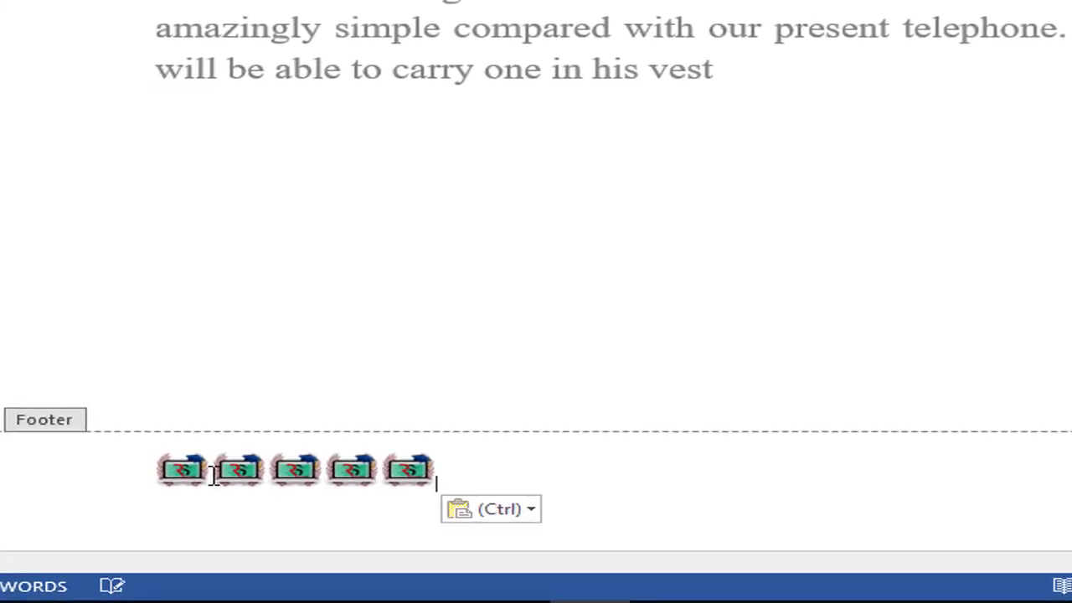
{"action": "key", "text": "ctrl+v"}
{"action": "key", "text": "ctrl+v"}
{"action": "key", "text": "ctrl+v"}
{"action": "key", "text": "ctrl+v"}
{"action": "key", "text": "ctrl+v"}
{"action": "key", "text": "ctrl+v"}
{"action": "key", "text": "ctrl+v"}
{"action": "key", "text": "ctrl+v"}
{"action": "key", "text": "ctrl+v"}
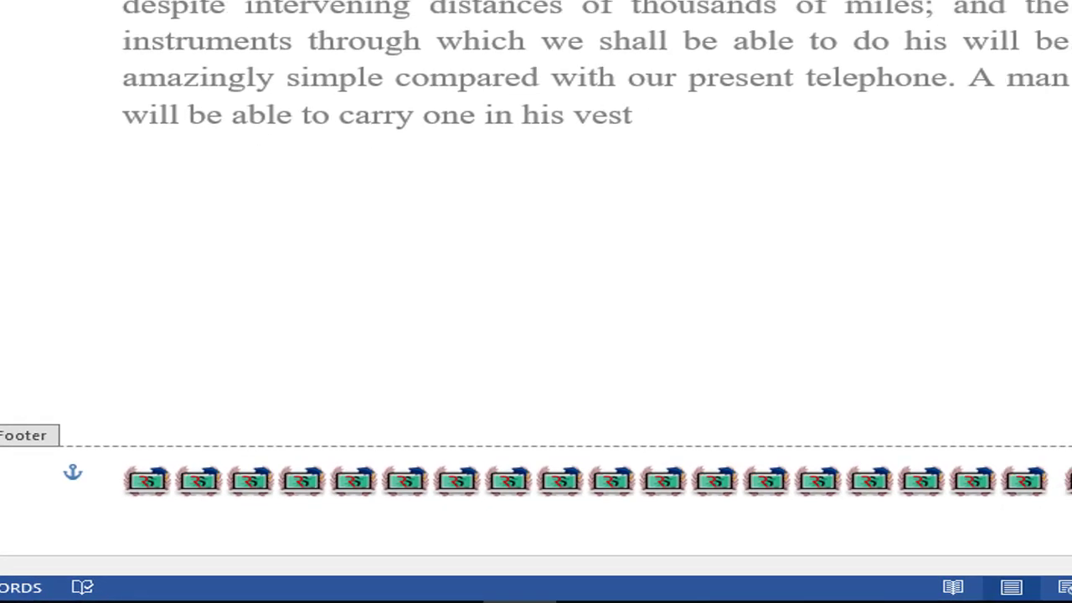
Step: Drag border image copies into place at the footer's left end and along the right edge
{"action": "left_click", "coordinate": [1036, 497]}
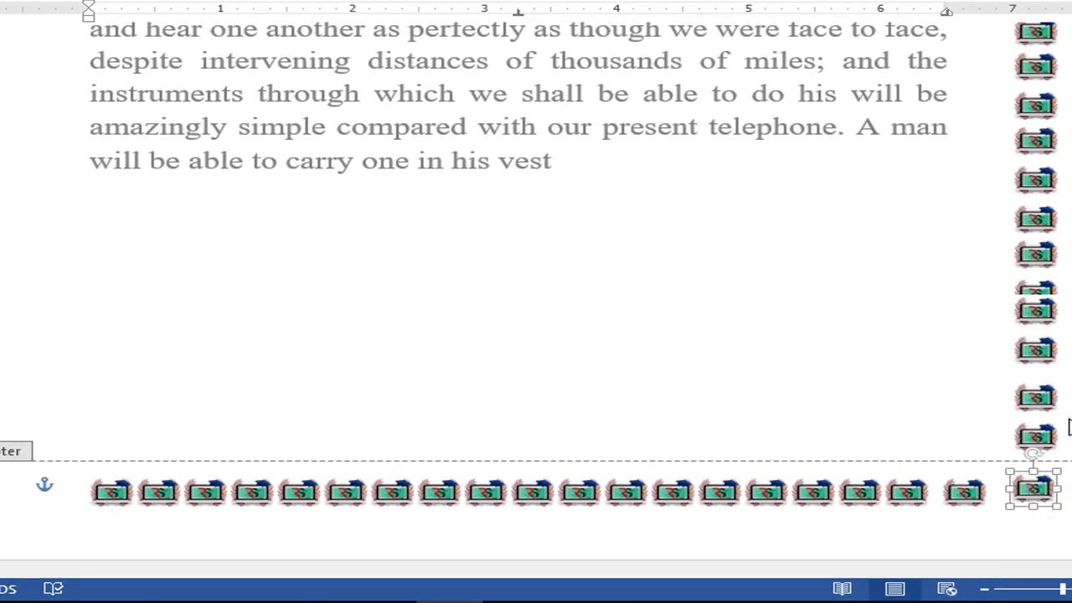
{"action": "left_click", "coordinate": [1049, 397]}
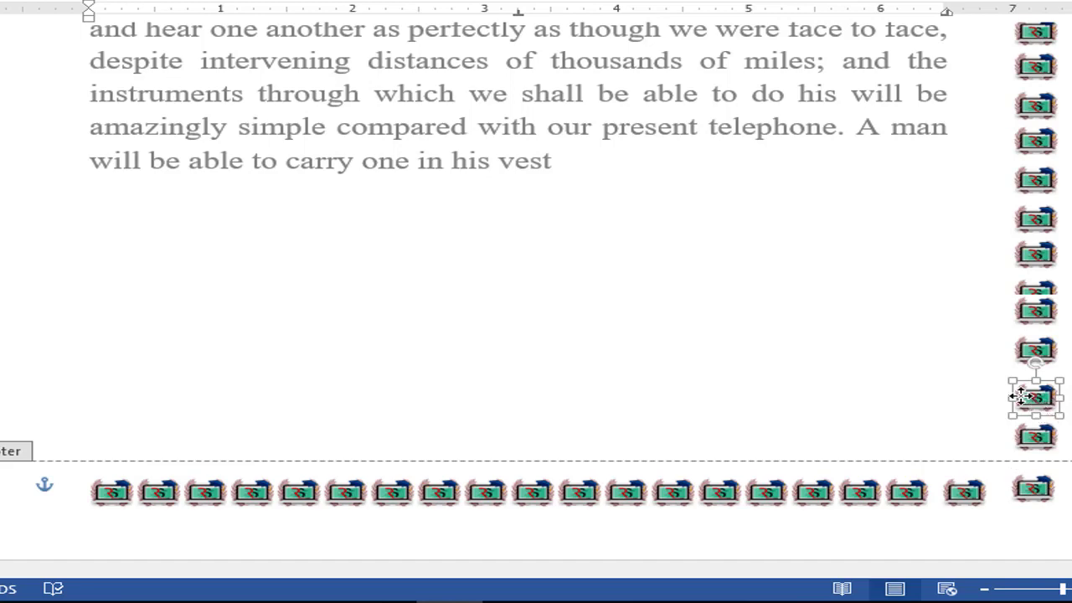
{"action": "left_click_drag", "start_coordinate": [1020, 395], "coordinate": [50, 485]}
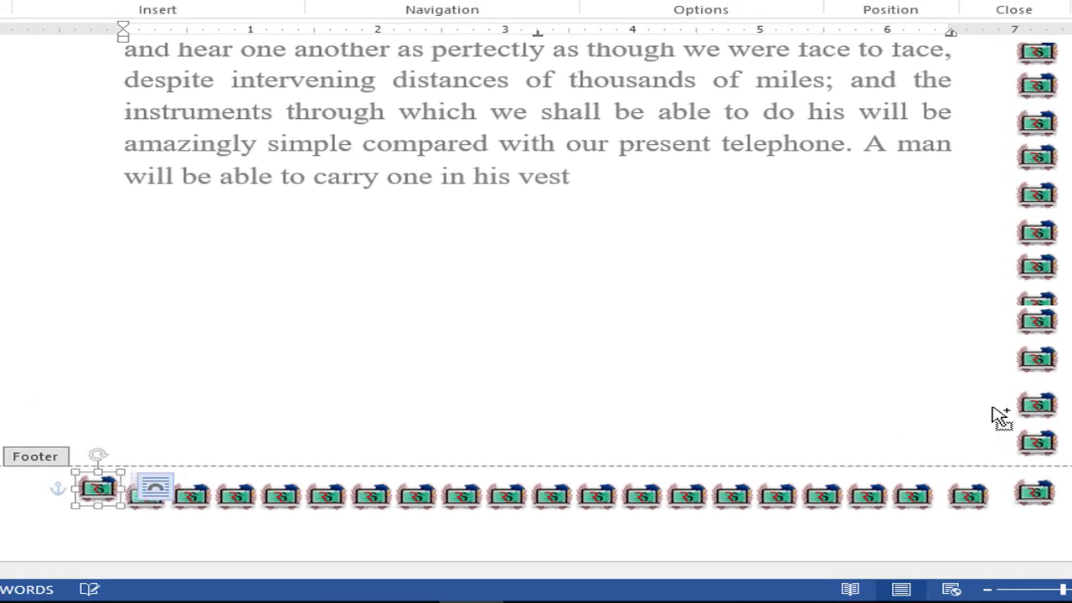
{"action": "left_click_drag", "start_coordinate": [1045, 368], "coordinate": [256, 467]}
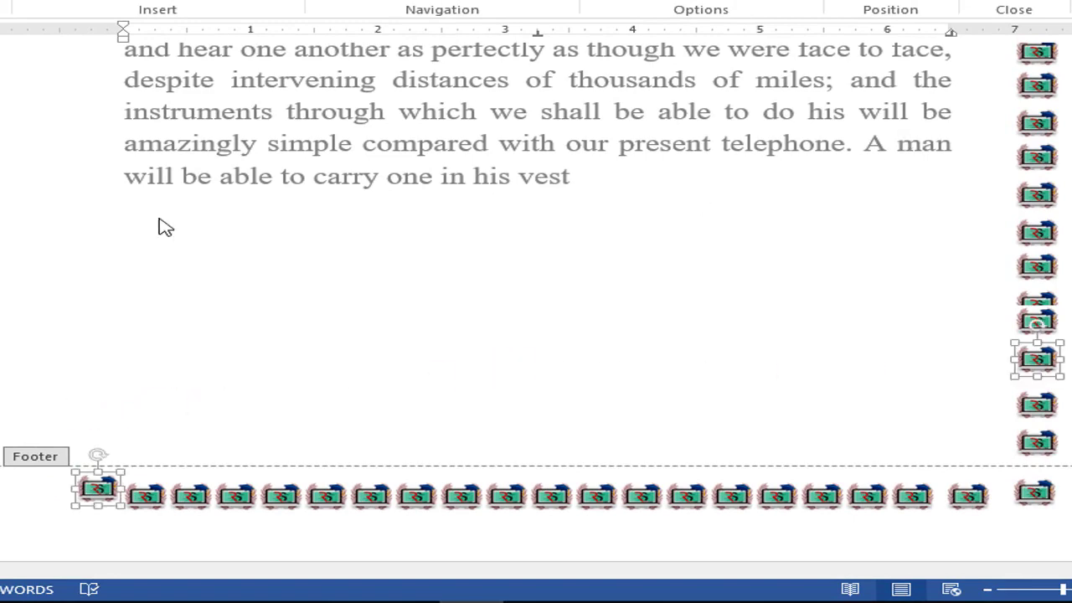
Step: Switch to Select Objects mode for picking several floating images at once
{"action": "scroll", "coordinate": [852, 10], "scroll_direction": "up", "scroll_amount": 5}
{"action": "left_click", "coordinate": [1045, 4]}
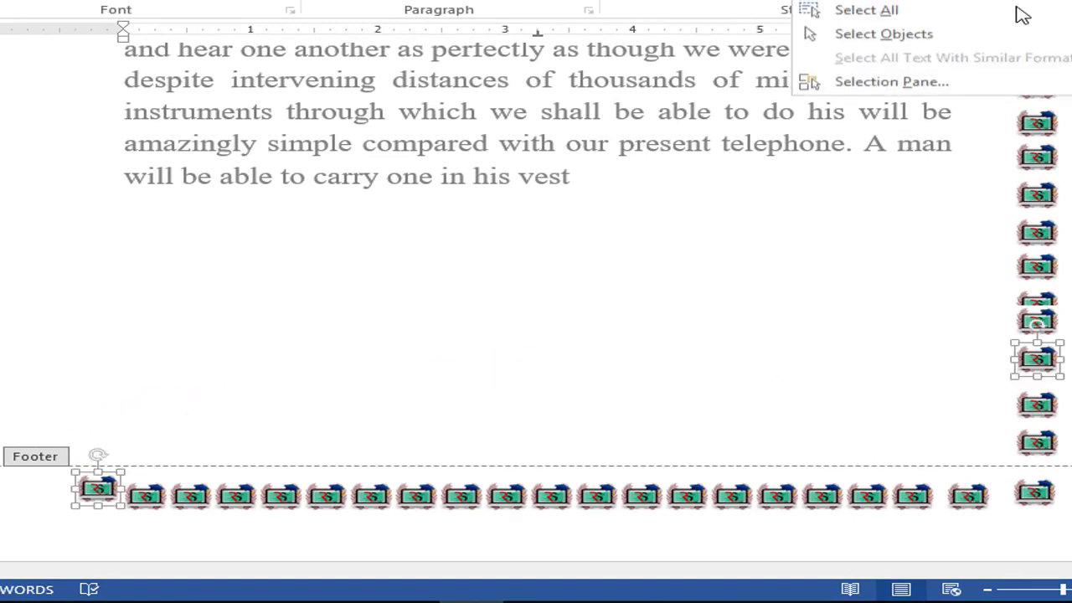
{"action": "left_click", "coordinate": [888, 36]}
{"action": "scroll", "coordinate": [1010, 287], "scroll_direction": "up", "scroll_amount": 5}
Step: Copy the right border image column to the left margin and nudge its images into line
{"action": "scroll", "coordinate": [1011, 287], "scroll_direction": "up", "scroll_amount": 5}
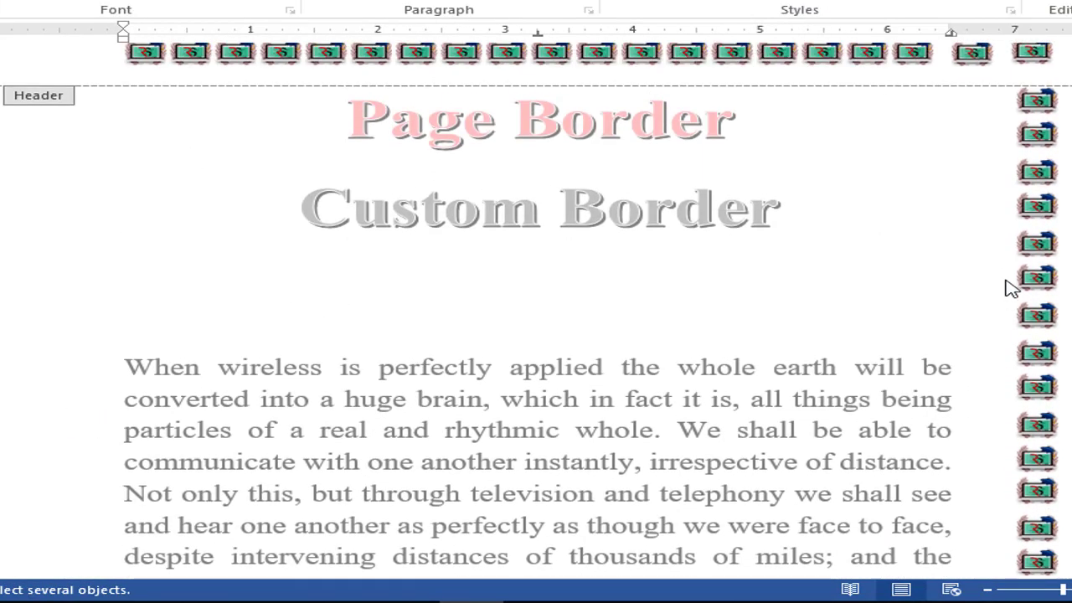
{"action": "mouse_move", "coordinate": [764, 64]}
{"action": "left_mouse_down"}
{"action": "mouse_move", "coordinate": [1015, 326]}
{"action": "mouse_move", "coordinate": [981, 581]}
{"action": "left_mouse_up"}
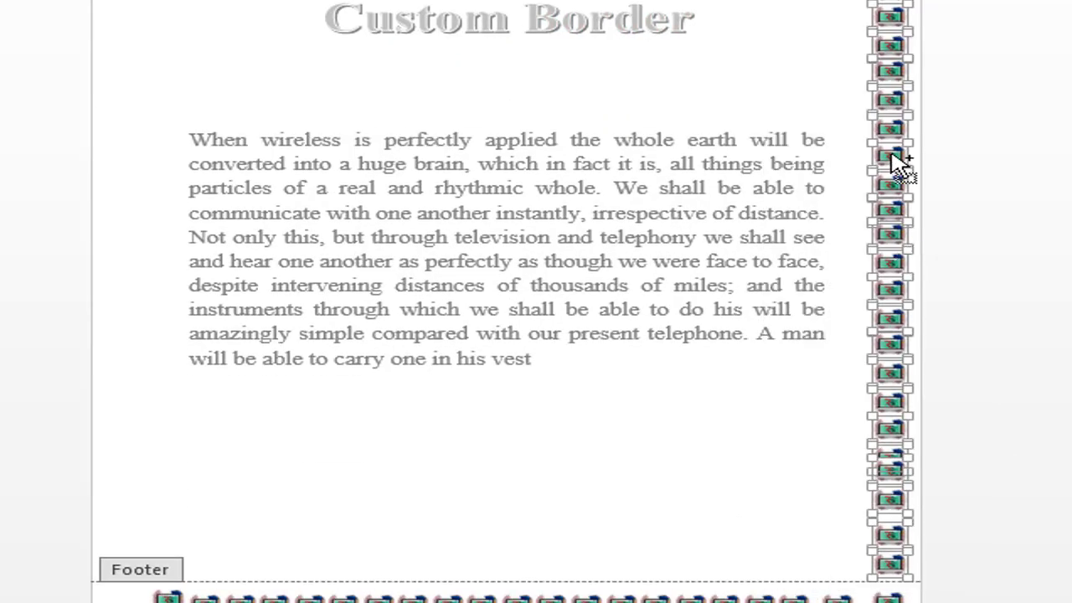
{"action": "left_click_drag", "start_coordinate": [874, 152], "coordinate": [144, 182]}
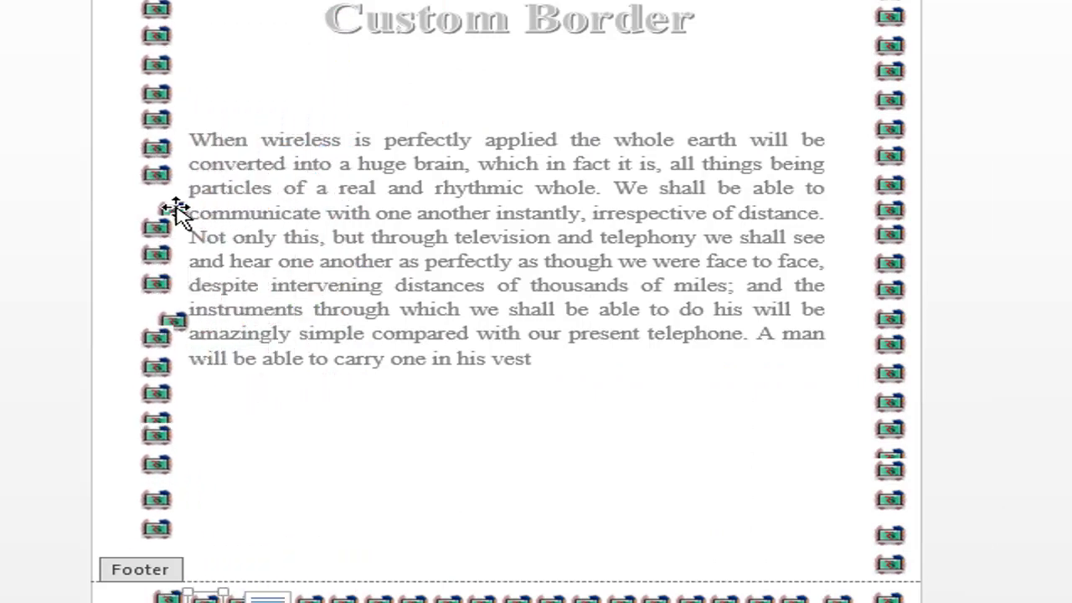
{"action": "left_click", "coordinate": [175, 211]}
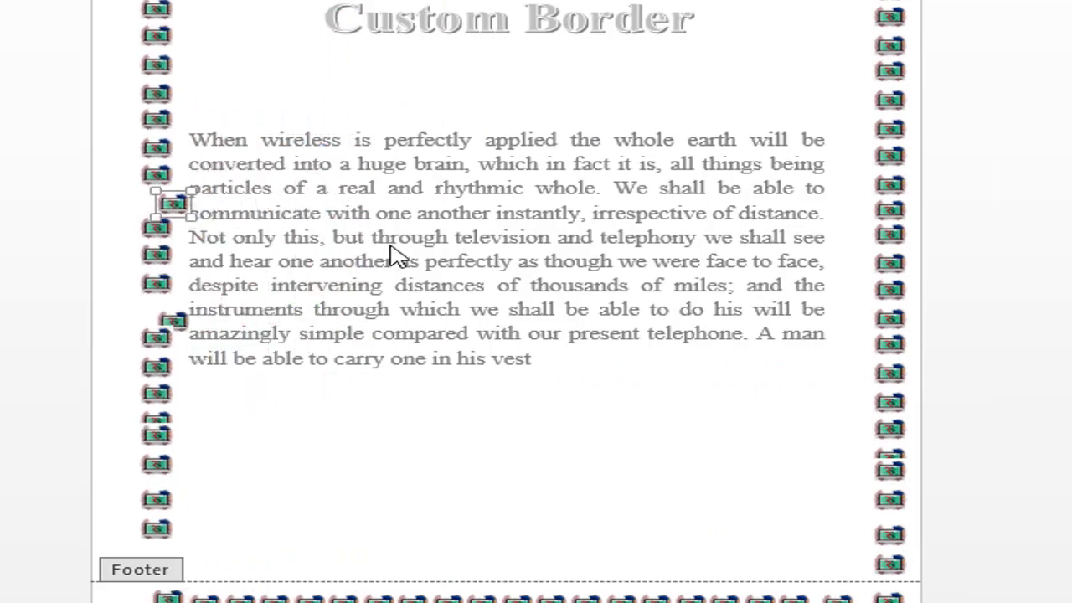
{"action": "key", "text": "Left"}
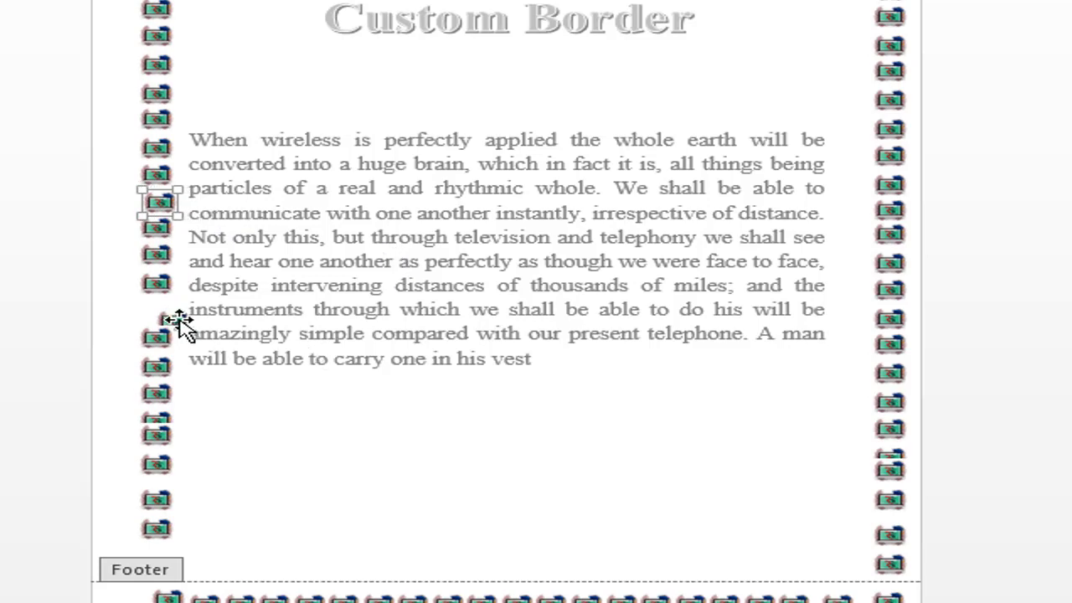
{"action": "left_click", "coordinate": [177, 322]}
Step: Leave header/footer editing and scroll through both pages to check the image frame
{"action": "double_click", "coordinate": [457, 260]}
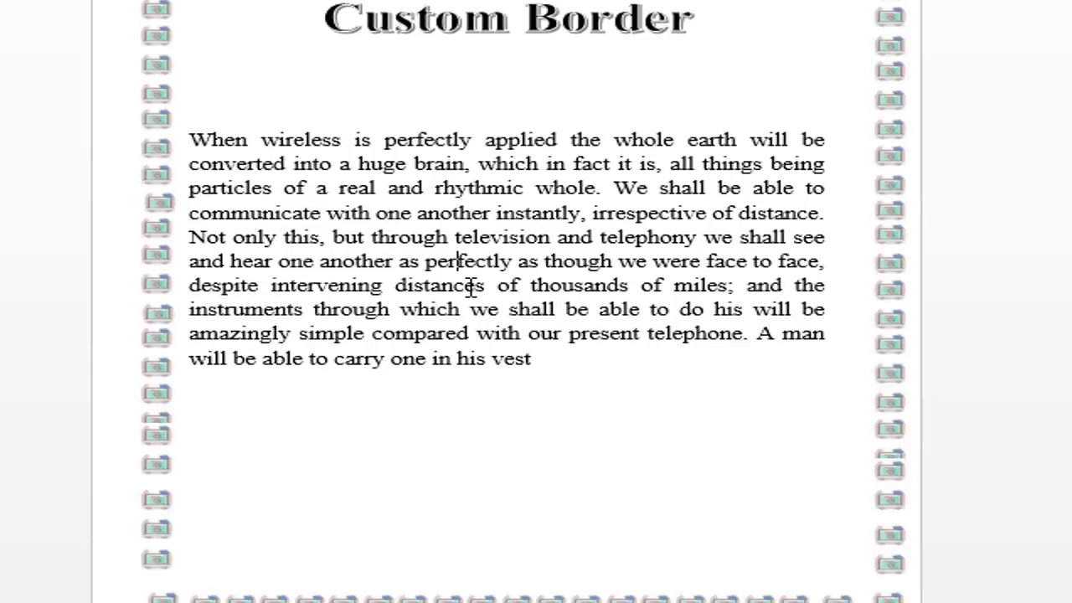
{"action": "scroll", "coordinate": [473, 302], "scroll_direction": "up", "scroll_amount": 3}
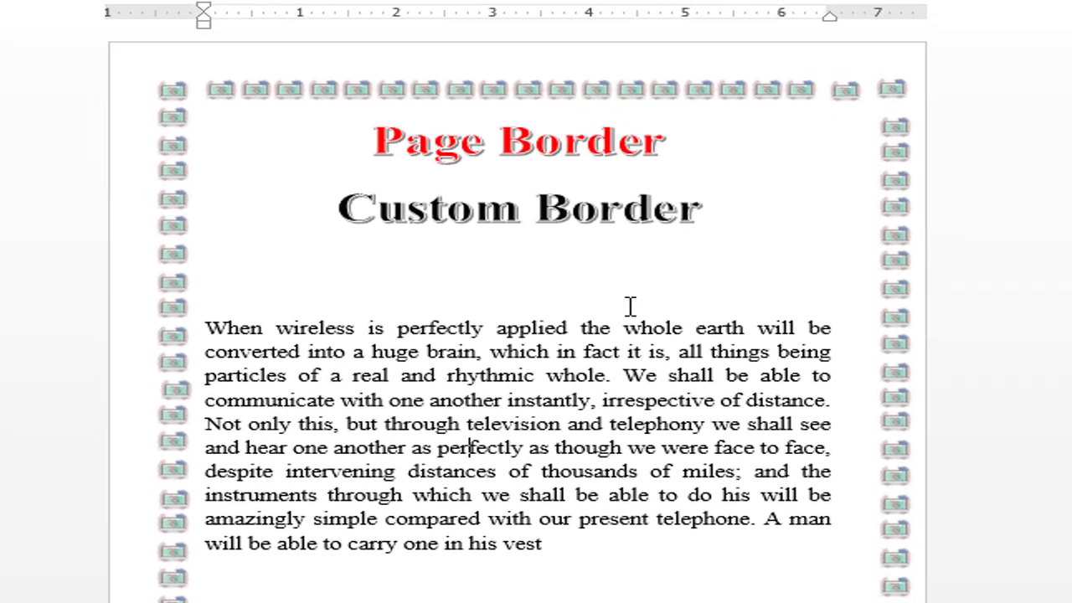
{"action": "scroll", "coordinate": [701, 354], "scroll_direction": "down", "scroll_amount": 1}
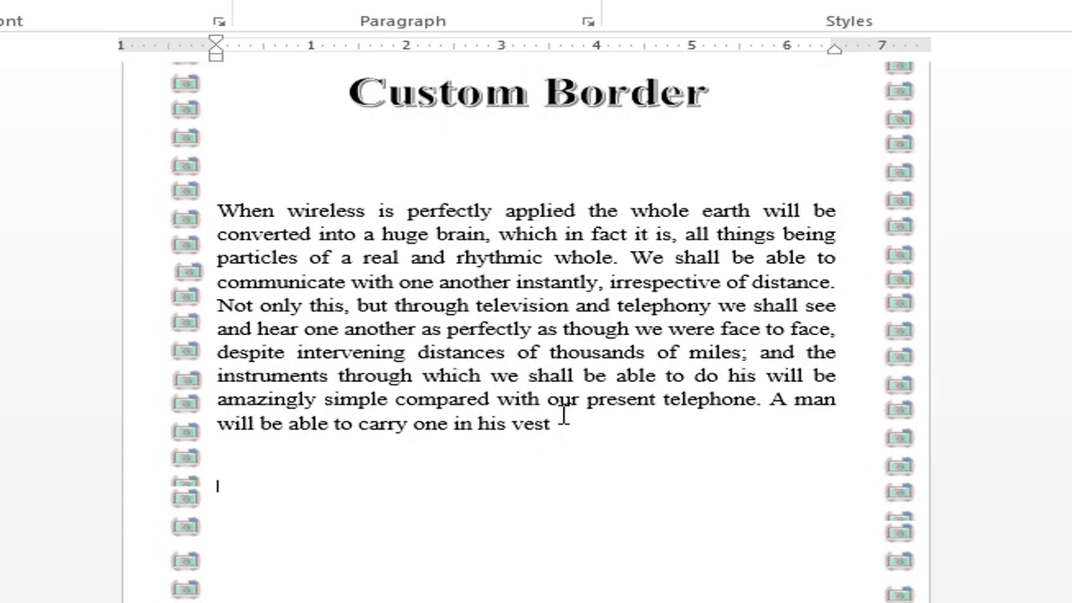
{"action": "scroll", "coordinate": [452, 378], "scroll_direction": "down", "scroll_amount": 6}
{"action": "scroll", "coordinate": [727, 464], "scroll_direction": "down", "scroll_amount": 6}
{"action": "scroll", "coordinate": [823, 528], "scroll_direction": "down", "scroll_amount": 5}
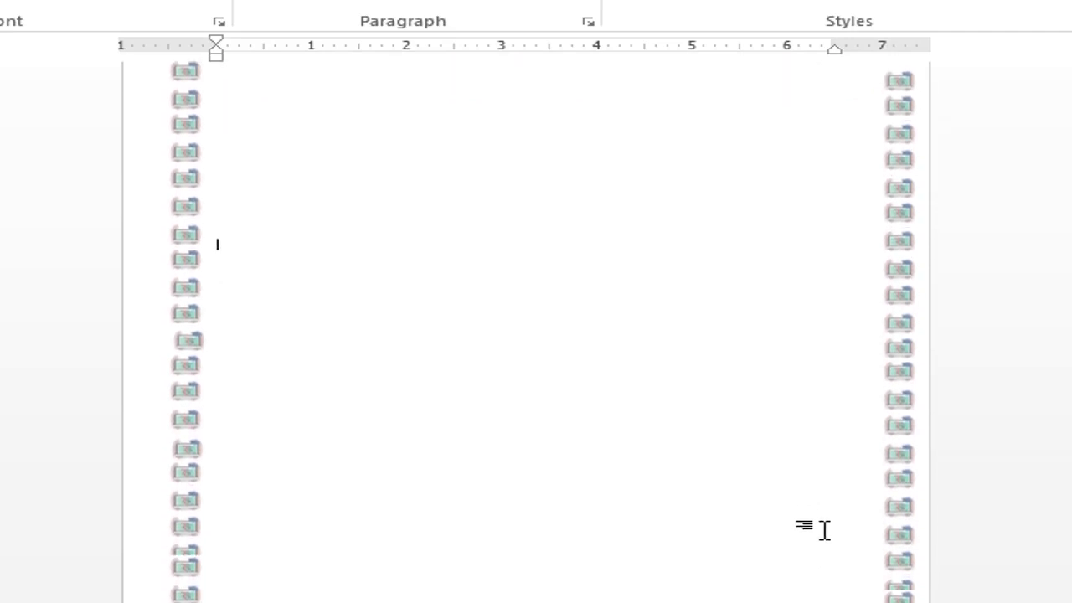
{"action": "scroll", "coordinate": [824, 529], "scroll_direction": "up", "scroll_amount": 3}
{"action": "scroll", "coordinate": [899, 474], "scroll_direction": "up", "scroll_amount": 4}
{"action": "scroll", "coordinate": [644, 351], "scroll_direction": "up", "scroll_amount": 6}
{"action": "scroll", "coordinate": [711, 279], "scroll_direction": "up", "scroll_amount": 8}
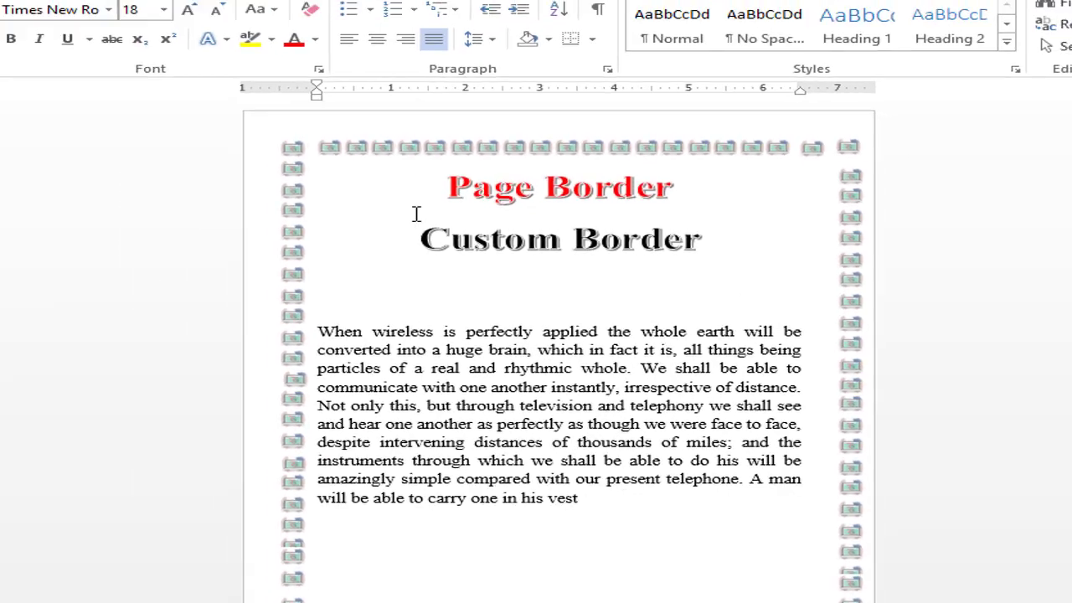
{"action": "scroll", "coordinate": [416, 214], "scroll_direction": "up", "scroll_amount": 5, "text": "ctrl"}
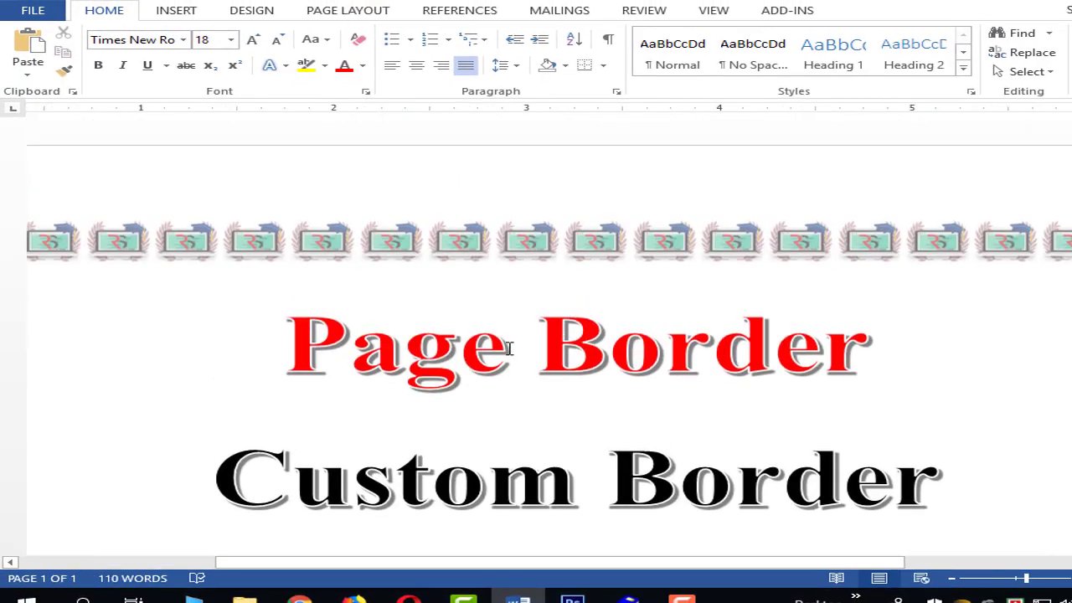
Step: Reopen header editing at the top of page 1
{"action": "scroll", "coordinate": [531, 331], "scroll_direction": "down", "scroll_amount": 10}
{"action": "scroll", "coordinate": [536, 335], "scroll_direction": "down", "scroll_amount": 5}
{"action": "scroll", "coordinate": [536, 330], "scroll_direction": "down", "scroll_amount": 3, "text": "ctrl"}
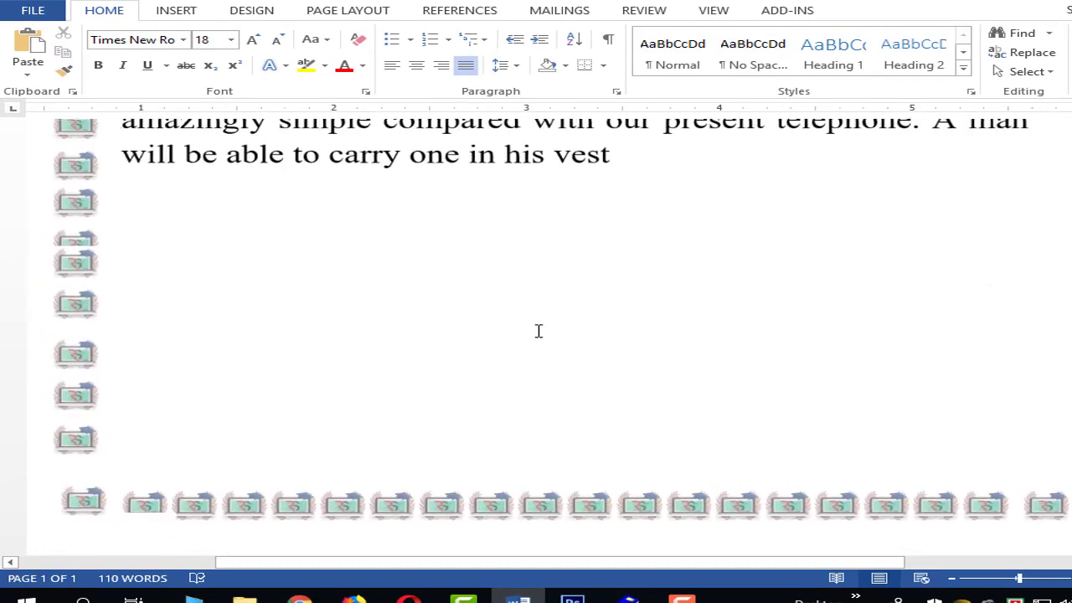
{"action": "scroll", "coordinate": [528, 330], "scroll_direction": "down", "scroll_amount": 1, "text": "ctrl"}
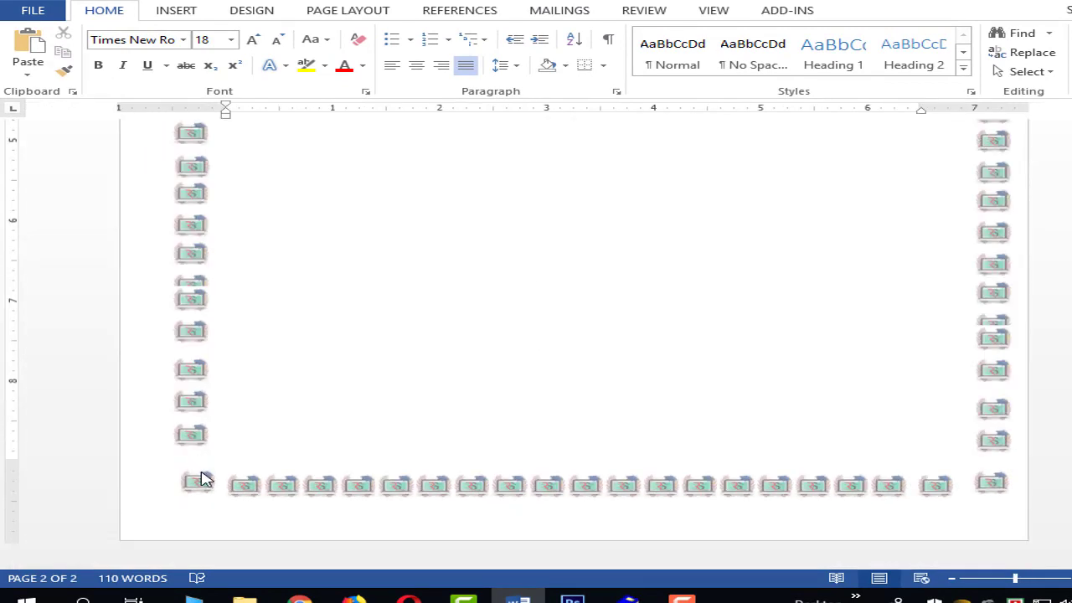
{"action": "scroll", "coordinate": [838, 400], "scroll_direction": "down", "scroll_amount": 5}
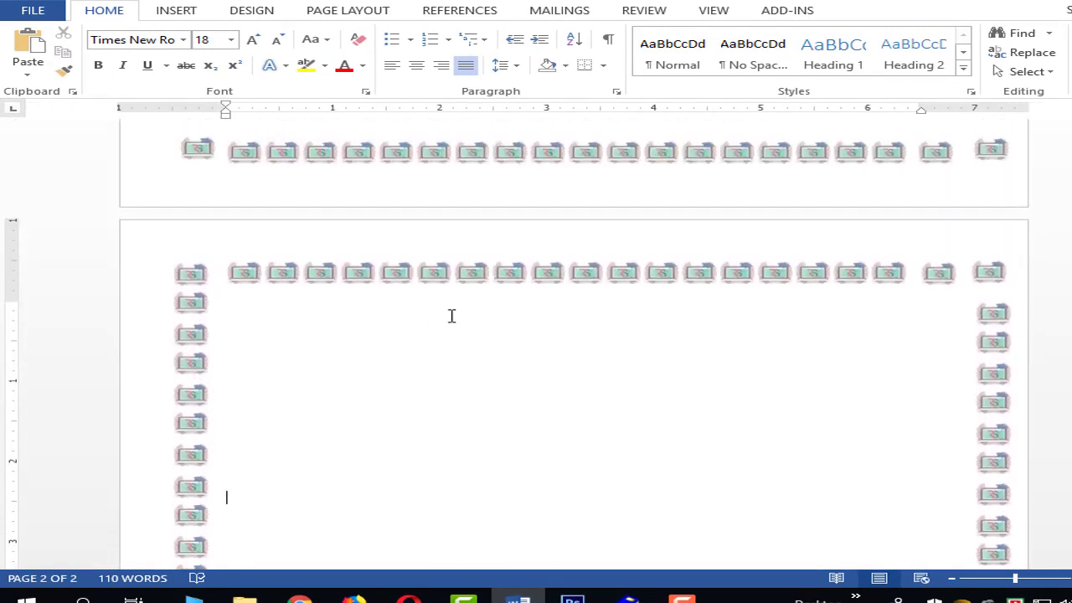
{"action": "double_click", "coordinate": [179, 126]}
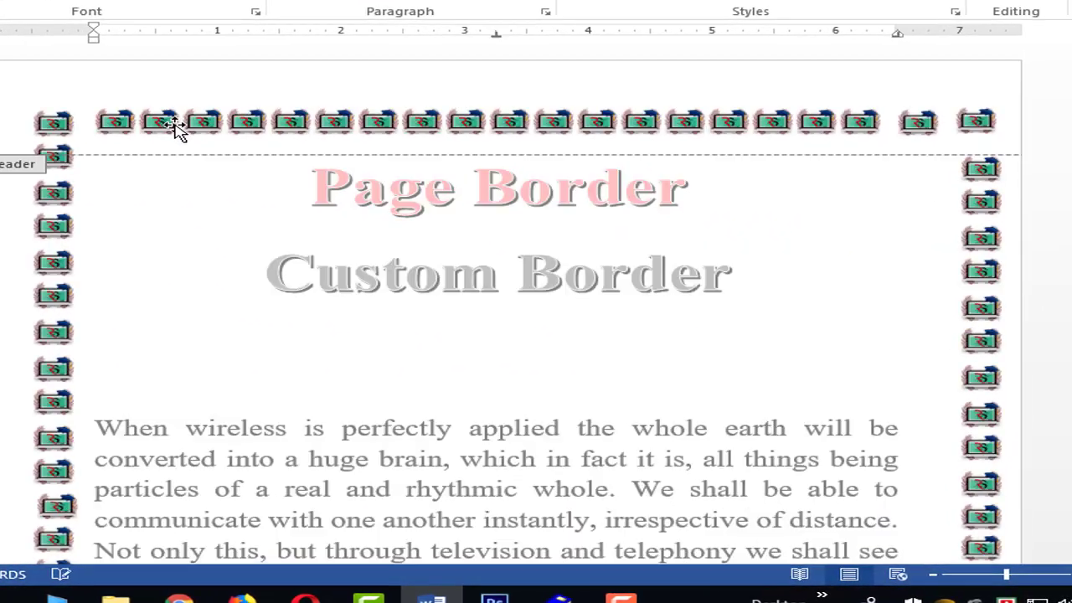
Step: Type the Facebook page web address into the header
{"action": "left_click", "coordinate": [102, 125]}
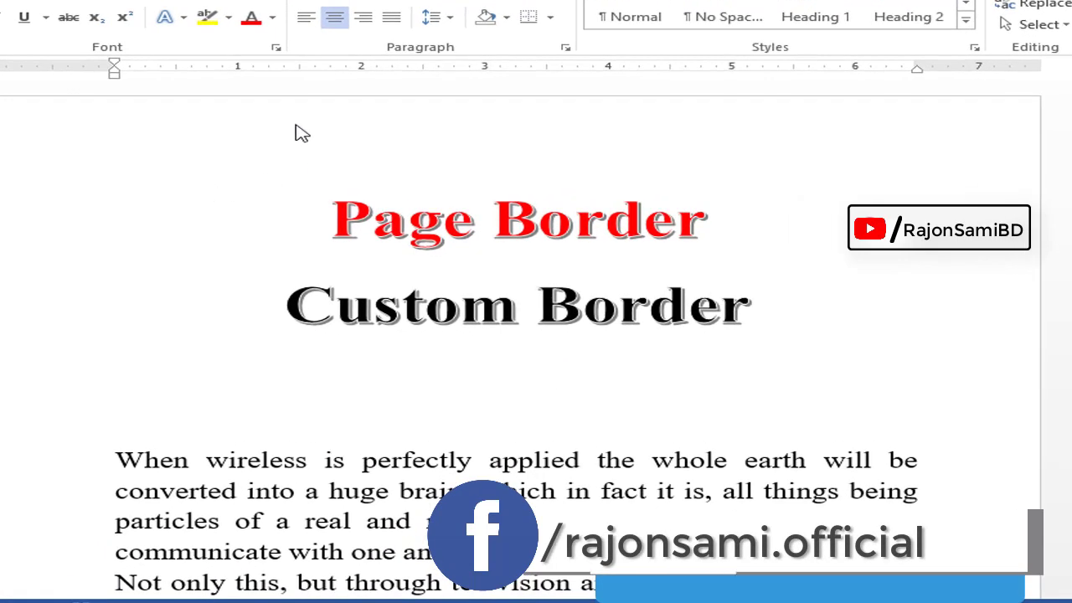
{"action": "double_click", "coordinate": [298, 126]}
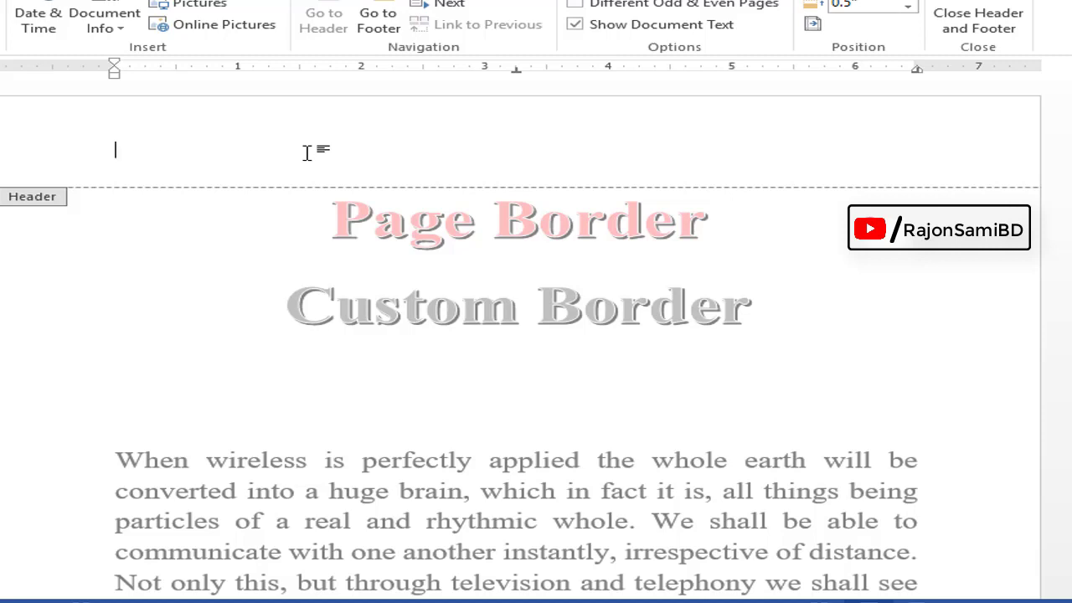
{"action": "type", "text": "www"}
{"action": "type", "text": ".f"}
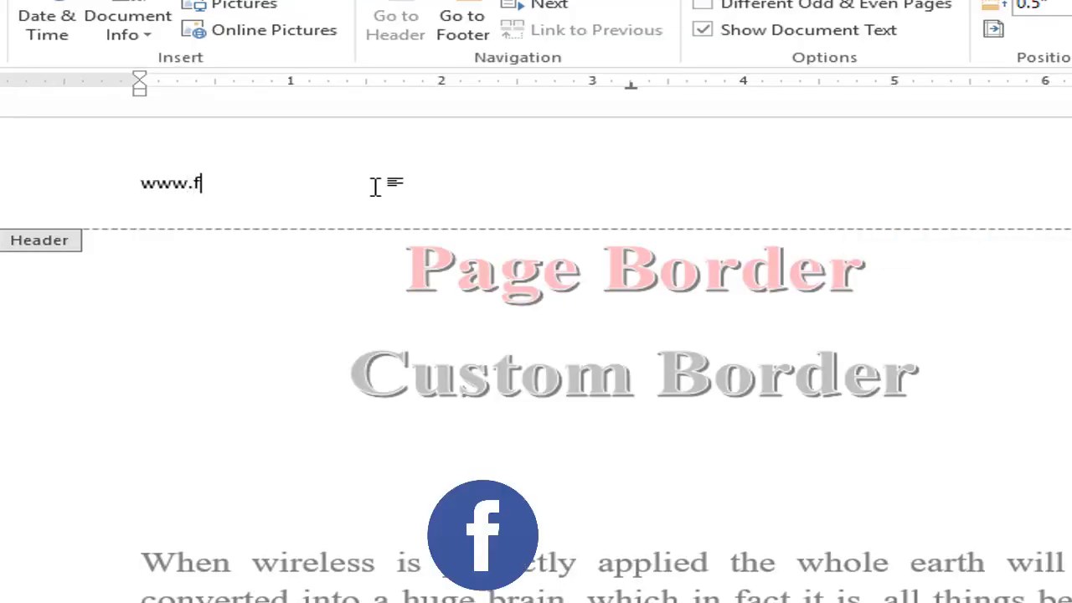
{"action": "type", "text": "acebook.com/rajonsam"}
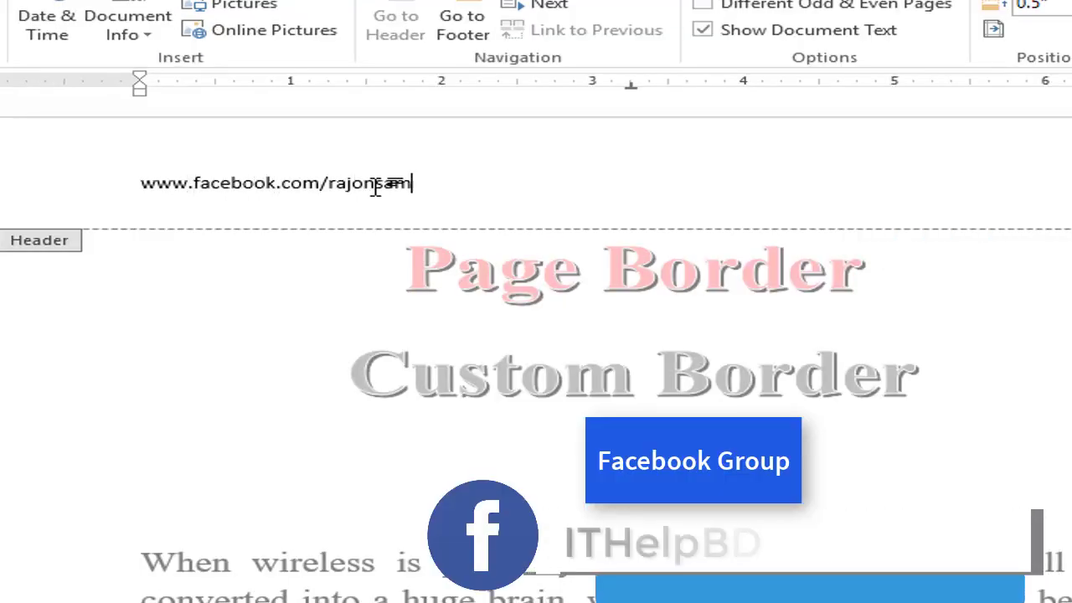
{"action": "type", "text": "i.off"}
{"action": "type", "text": "icial"}
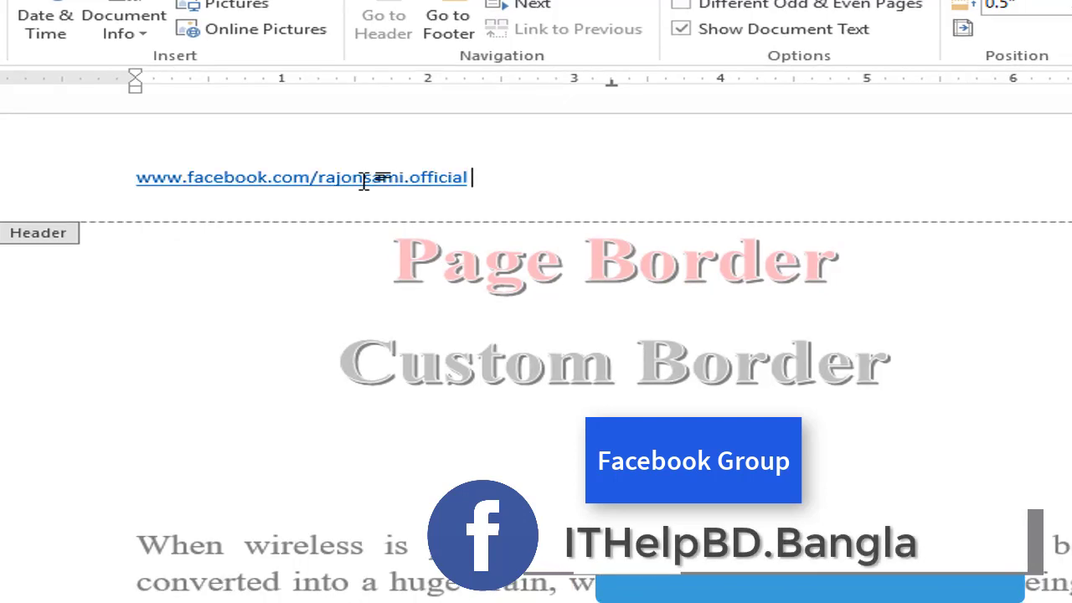
Step: Set the header's address line font colour to Automatic black
{"action": "triple_click", "coordinate": [363, 179]}
{"action": "left_click", "coordinate": [323, 20]}
{"action": "left_click", "coordinate": [350, 52]}
{"action": "left_click", "coordinate": [578, 162]}
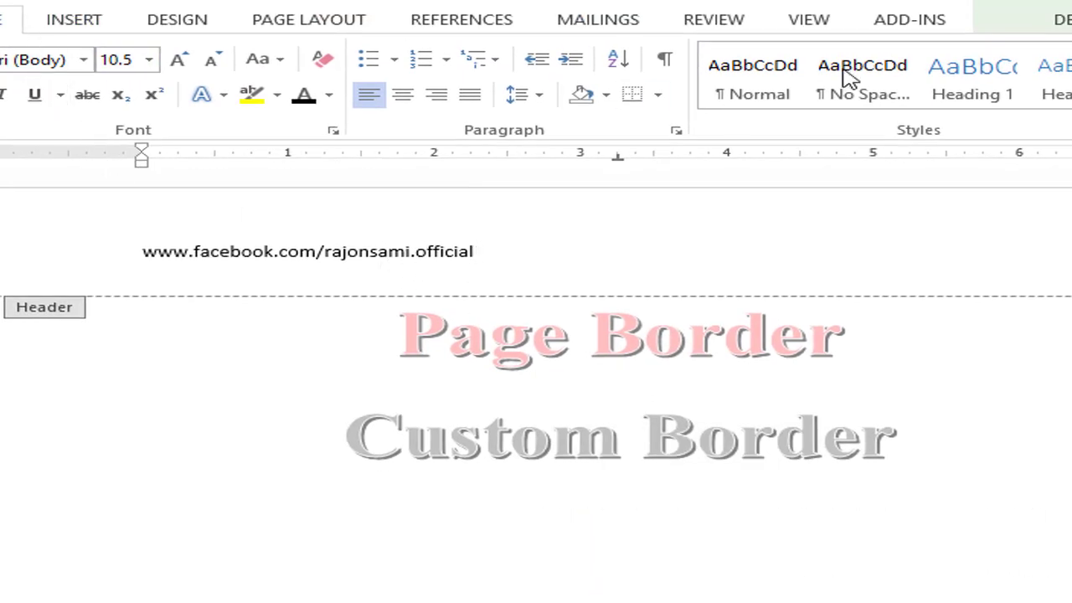
Step: Insert a ❖ symbol after the Facebook link and paste a copy before it
{"action": "left_click", "coordinate": [66, 26]}
{"action": "left_click", "coordinate": [1013, 65]}
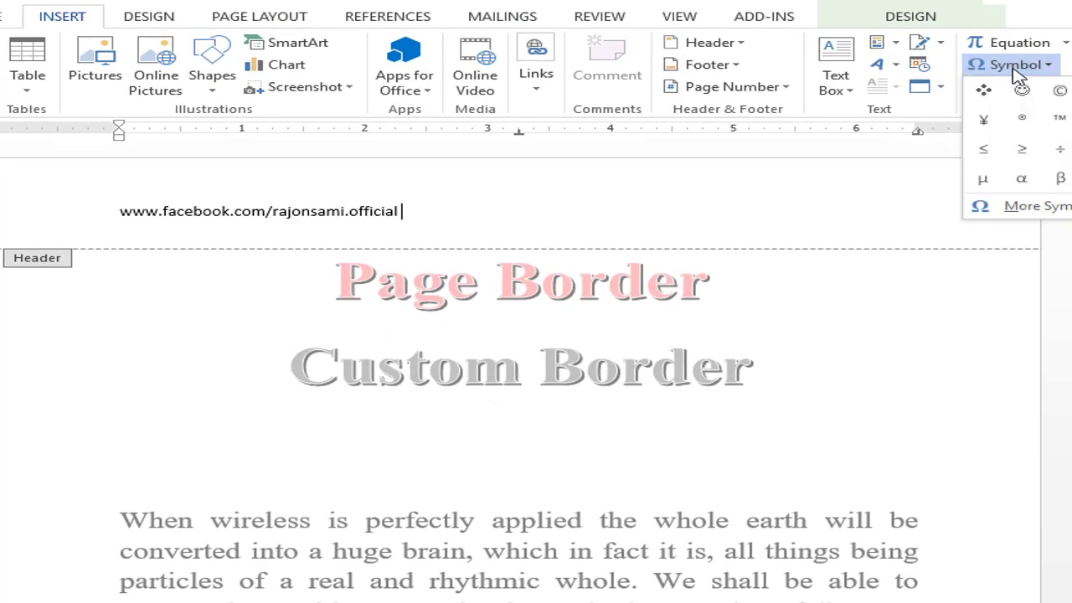
{"action": "left_click", "coordinate": [984, 89]}
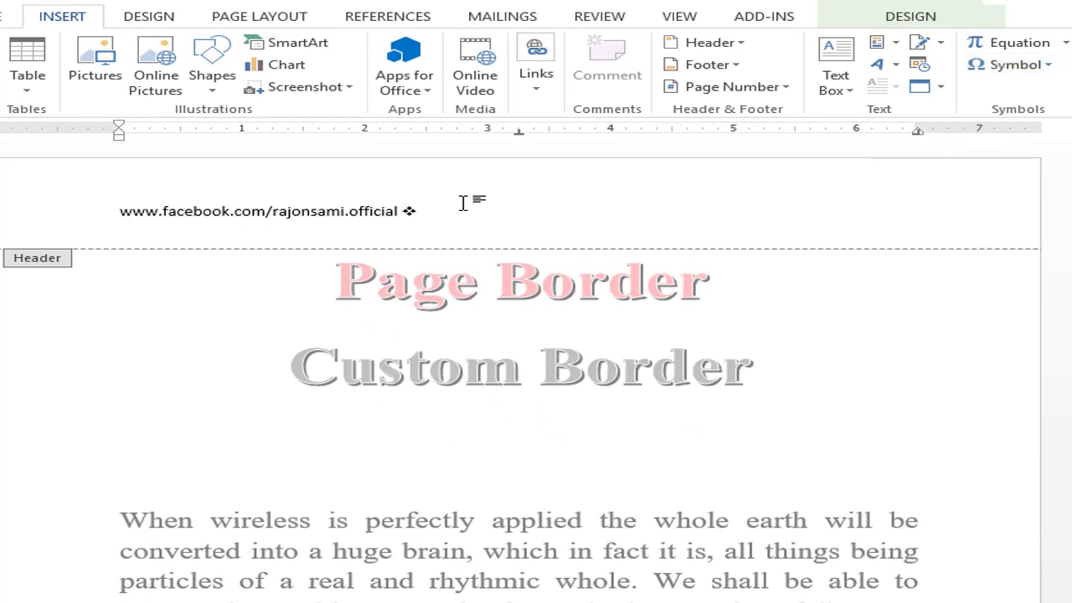
{"action": "key", "text": "shift+Left"}
{"action": "key", "text": "ctrl+c"}
{"action": "key", "text": "Home"}
{"action": "key", "text": "ctrl+v"}
{"action": "key", "text": "End"}
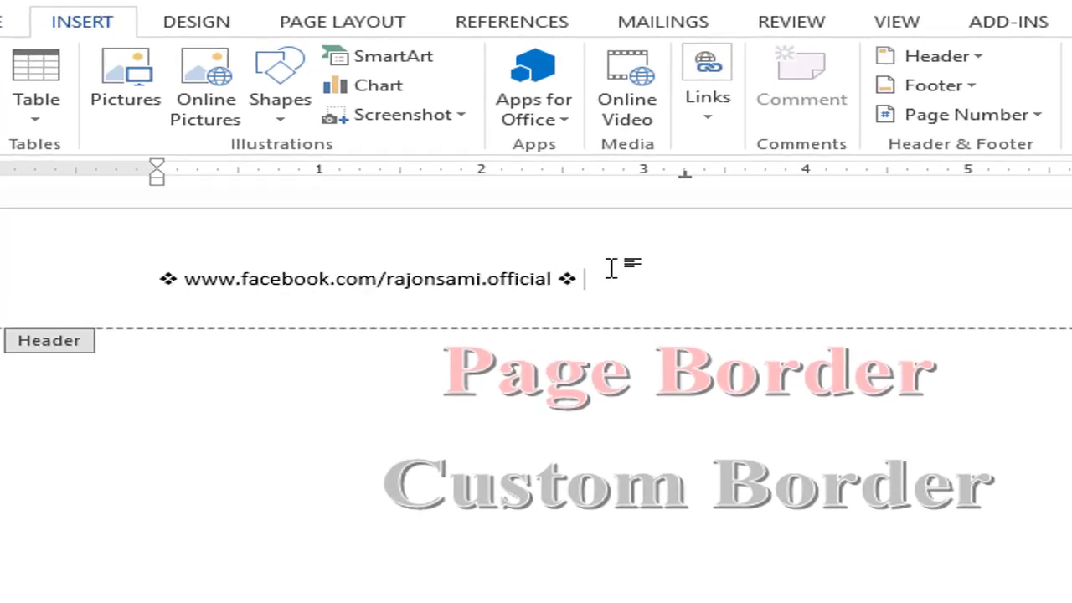
Step: Add the YouTube channel address, another ❖ separator, and start typing the Facebook group entry
{"action": "type", "text": "ww"}
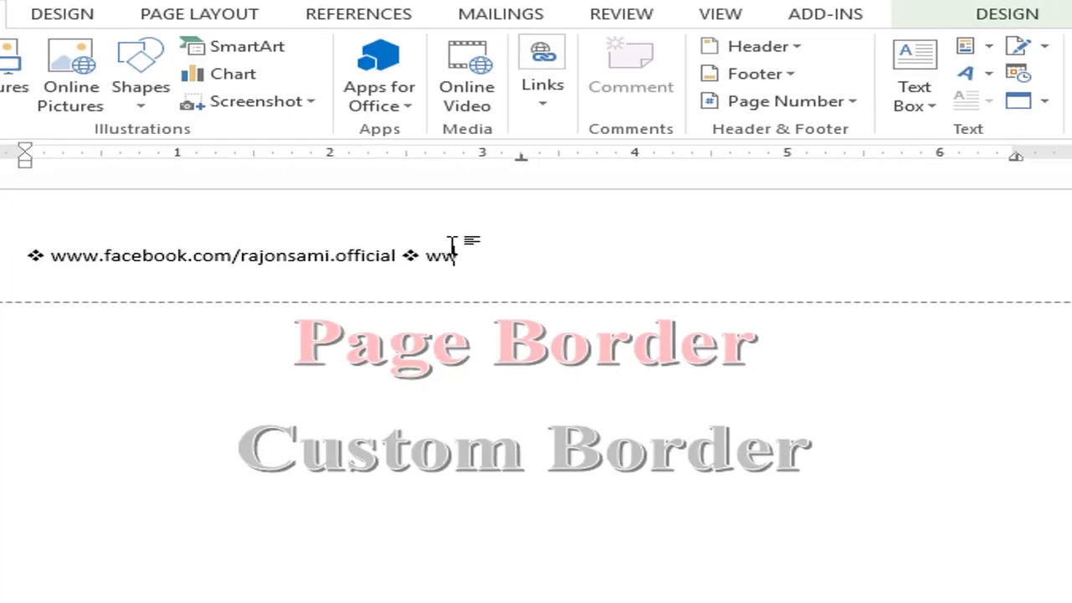
{"action": "type", "text": "w.youtube.com/rajonsamib"}
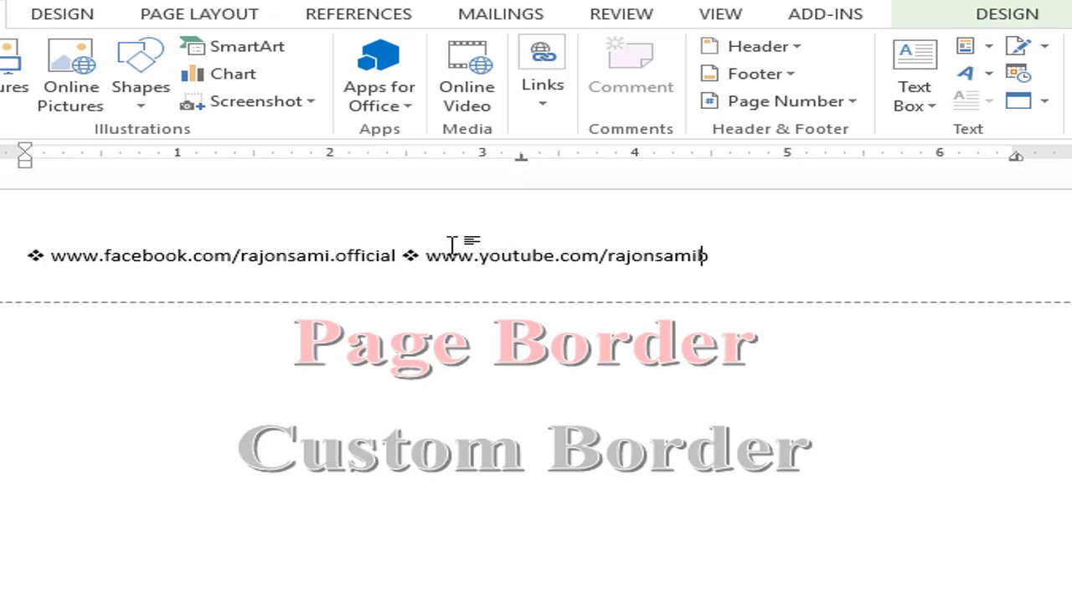
{"action": "type", "text": "d"}
{"action": "left_click_drag", "start_coordinate": [725, 253], "coordinate": [426, 256]}
{"action": "left_click", "coordinate": [756, 259]}
{"action": "key", "text": "ctrl+v"}
{"action": "type", "text": "faceb"}
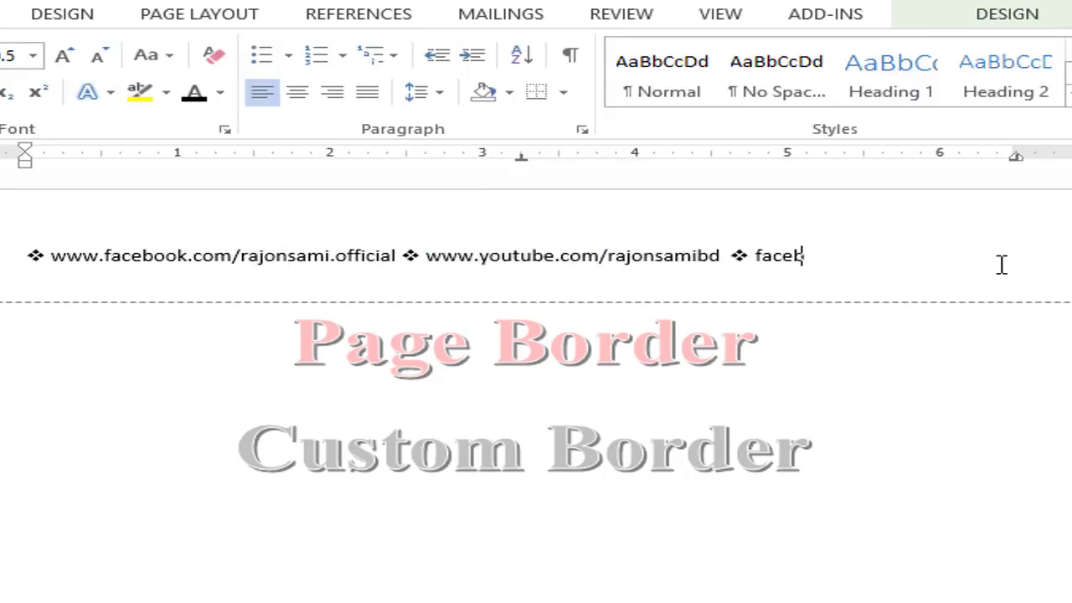
{"action": "type", "text": "ook Group : IT help BD"}
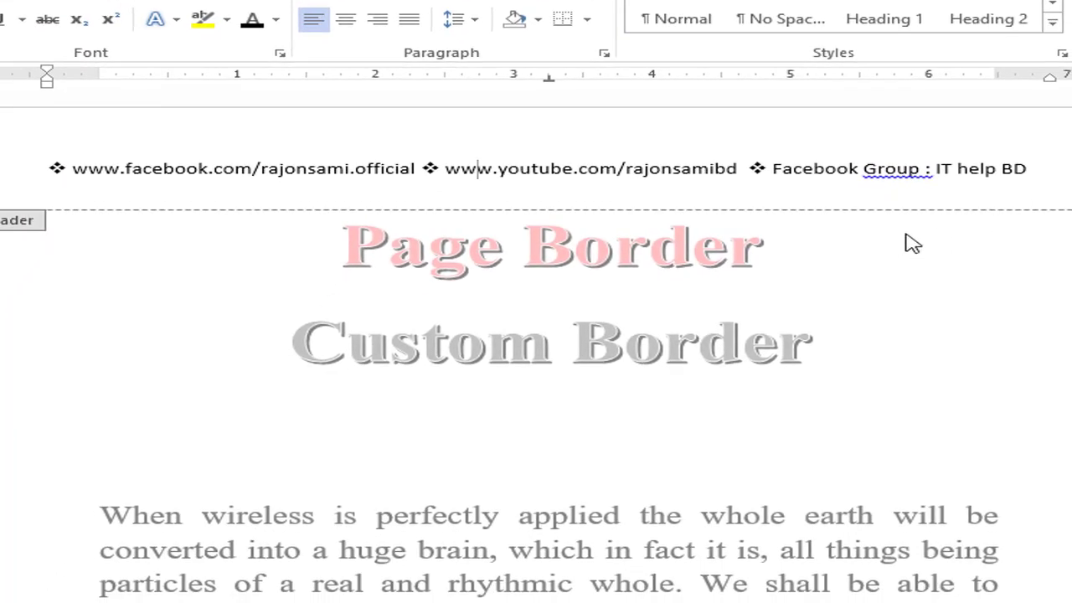
Step: Paste the header's ❖-separated links line into the page footer
{"action": "left_click", "coordinate": [343, 169]}
{"action": "triple_click", "coordinate": [341, 170]}
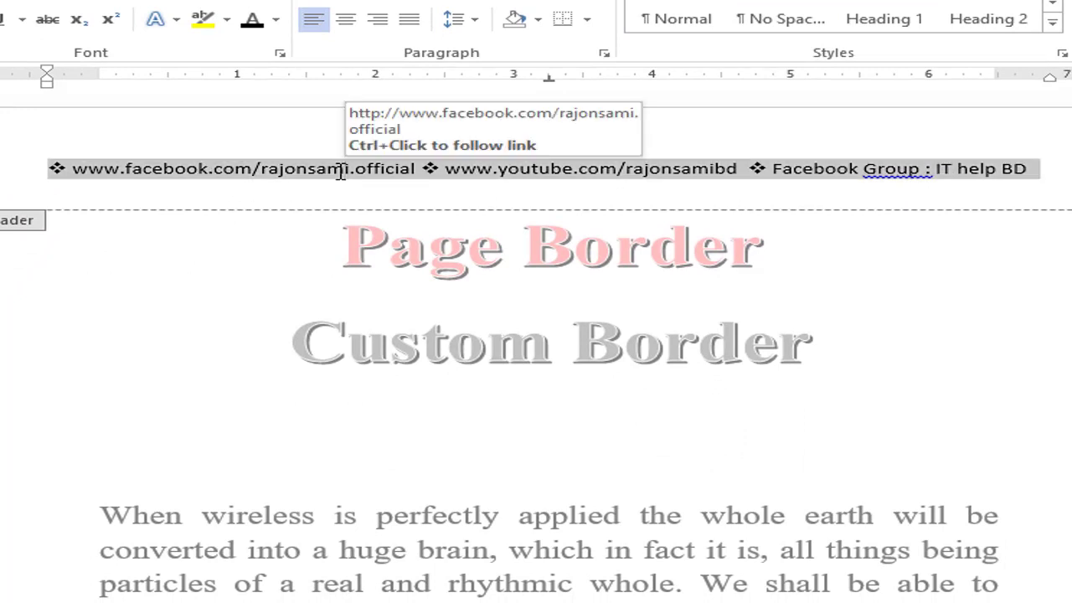
{"action": "scroll", "coordinate": [340, 170], "scroll_direction": "down", "scroll_amount": 10}
{"action": "left_click", "coordinate": [100, 576]}
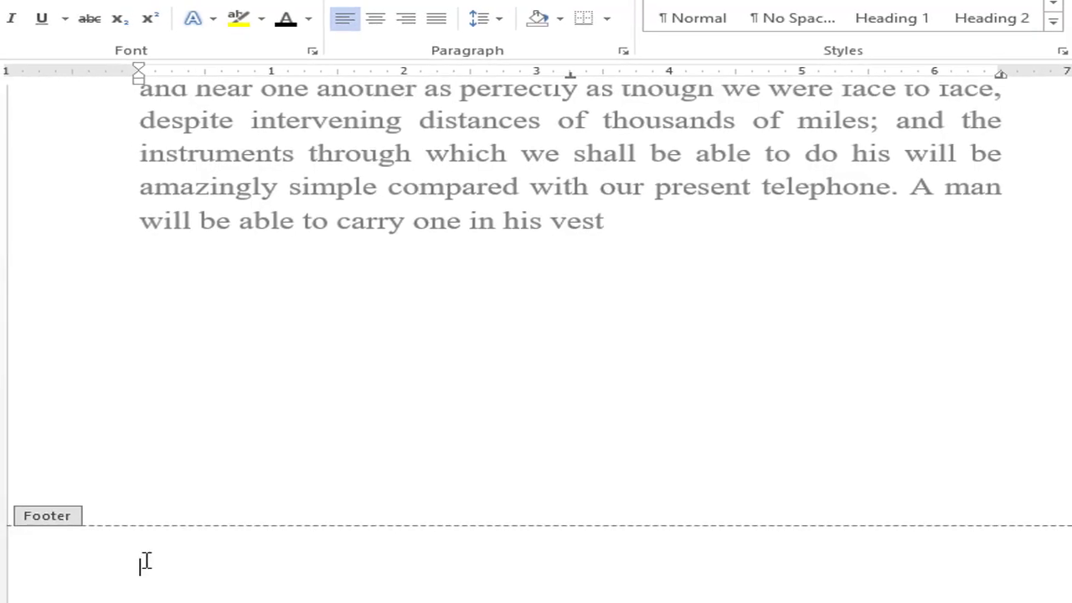
{"action": "key", "text": "ctrl+v"}
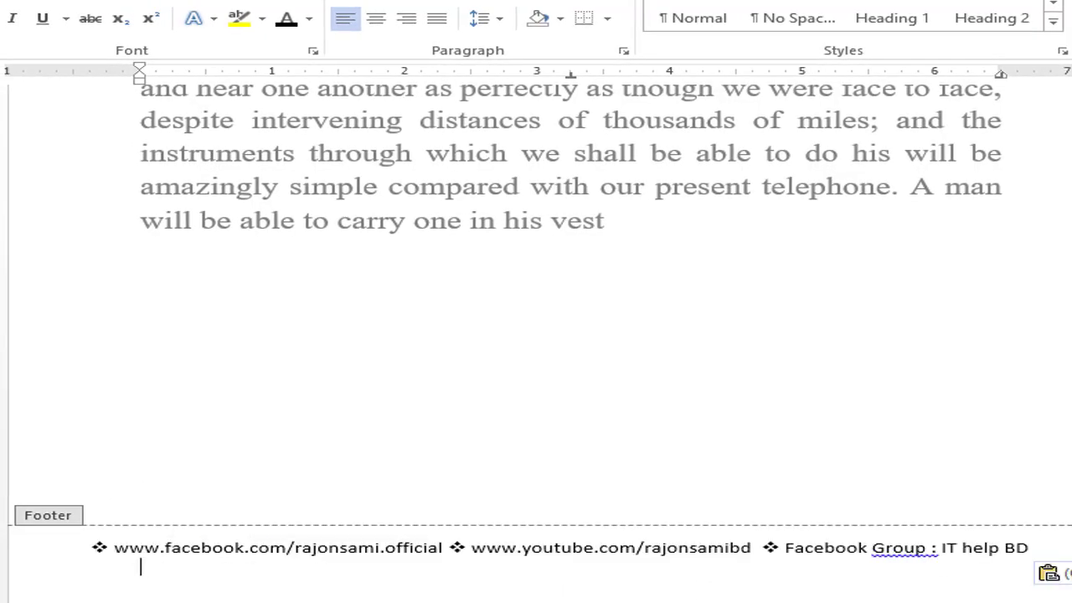
{"action": "left_click", "coordinate": [941, 548]}
{"action": "scroll", "coordinate": [716, 347], "scroll_direction": "up", "scroll_amount": 5}
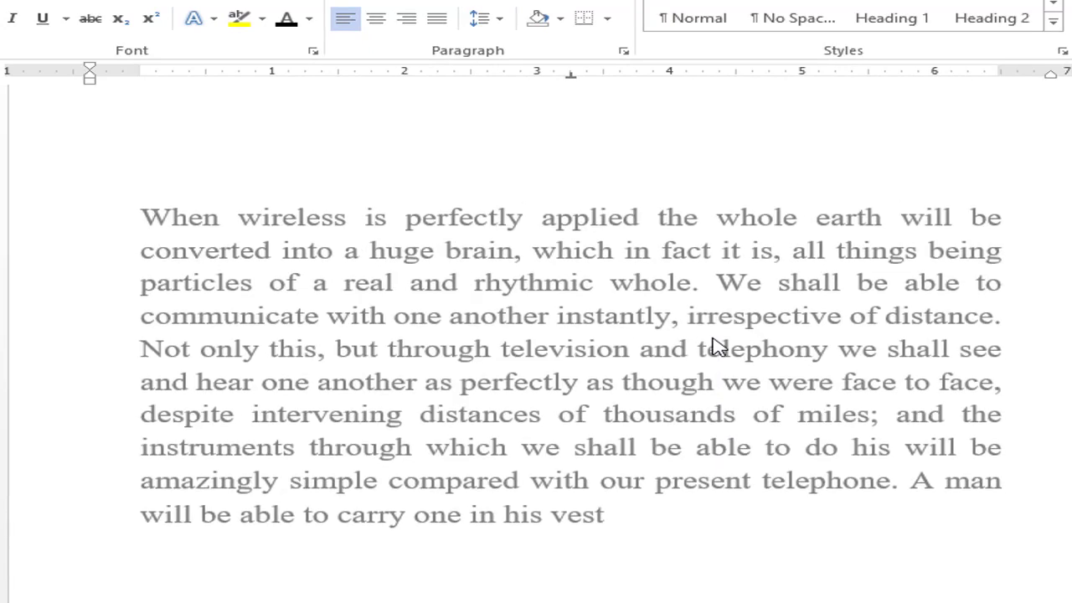
{"action": "scroll", "coordinate": [713, 347], "scroll_direction": "up", "scroll_amount": 3}
{"action": "scroll", "coordinate": [713, 347], "scroll_direction": "up", "scroll_amount": 1}
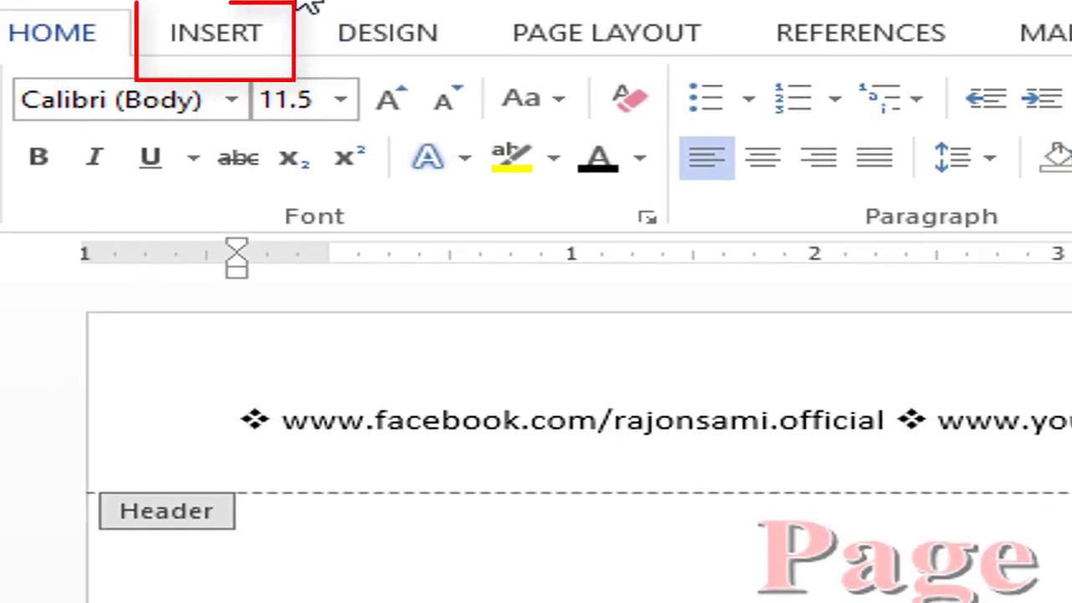
Step: Draw a wide text box below the Custom Border title and paste the links line into it
{"action": "left_click", "coordinate": [237, 32]}
{"action": "left_click", "coordinate": [534, 132]}
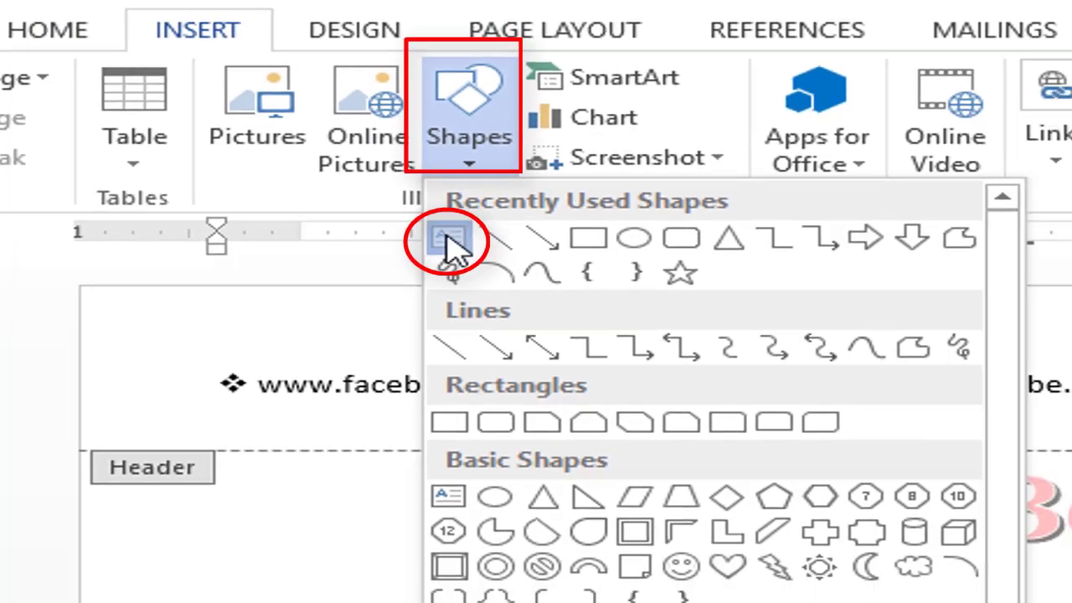
{"action": "left_click", "coordinate": [491, 262]}
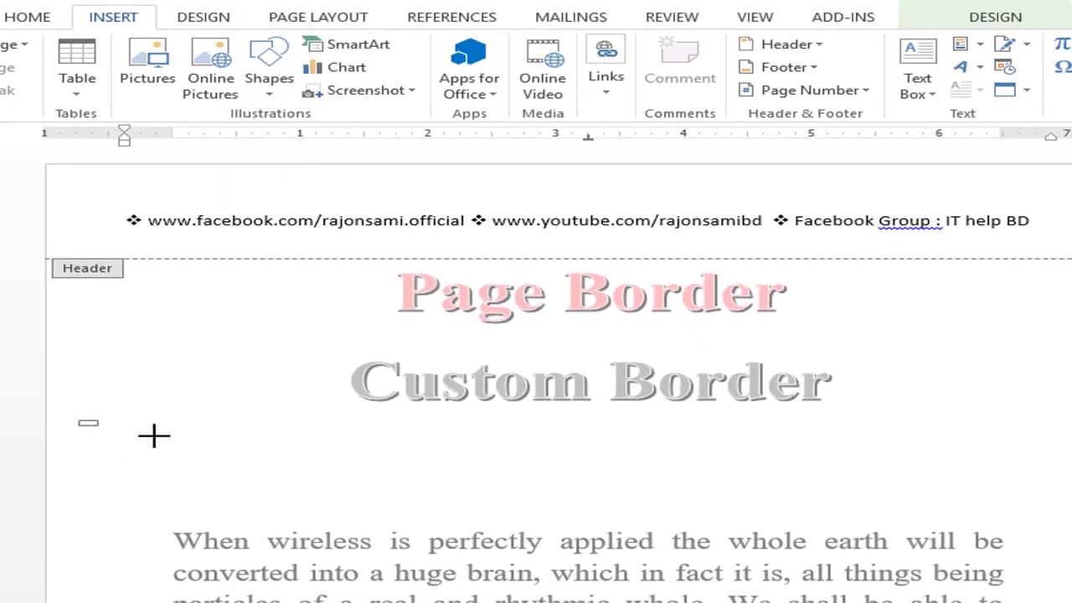
{"action": "left_click_drag", "start_coordinate": [154, 434], "coordinate": [1064, 490]}
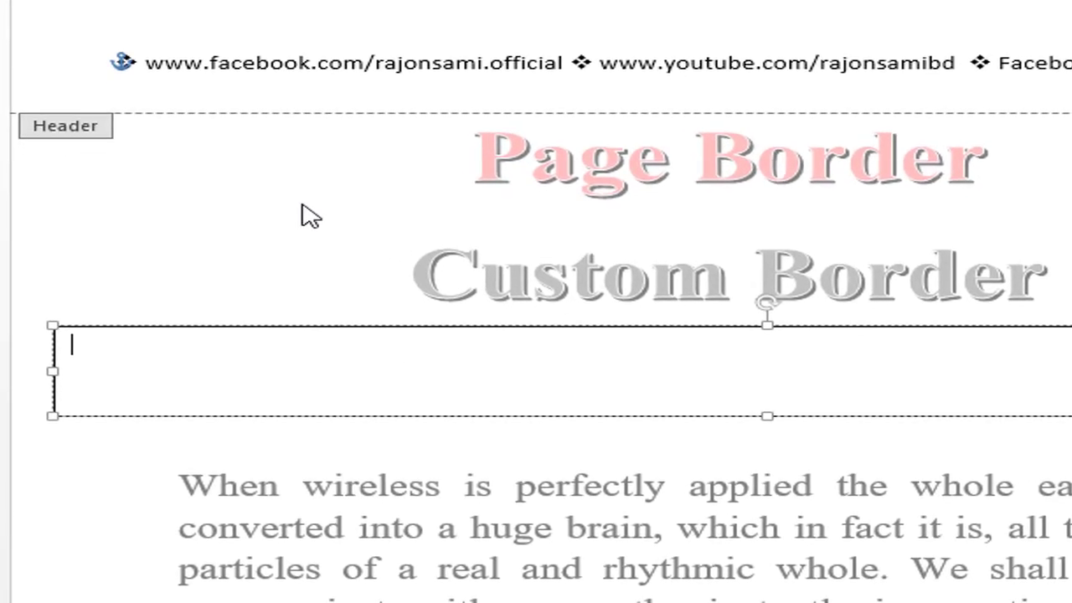
{"action": "key", "text": "ctrl+v"}
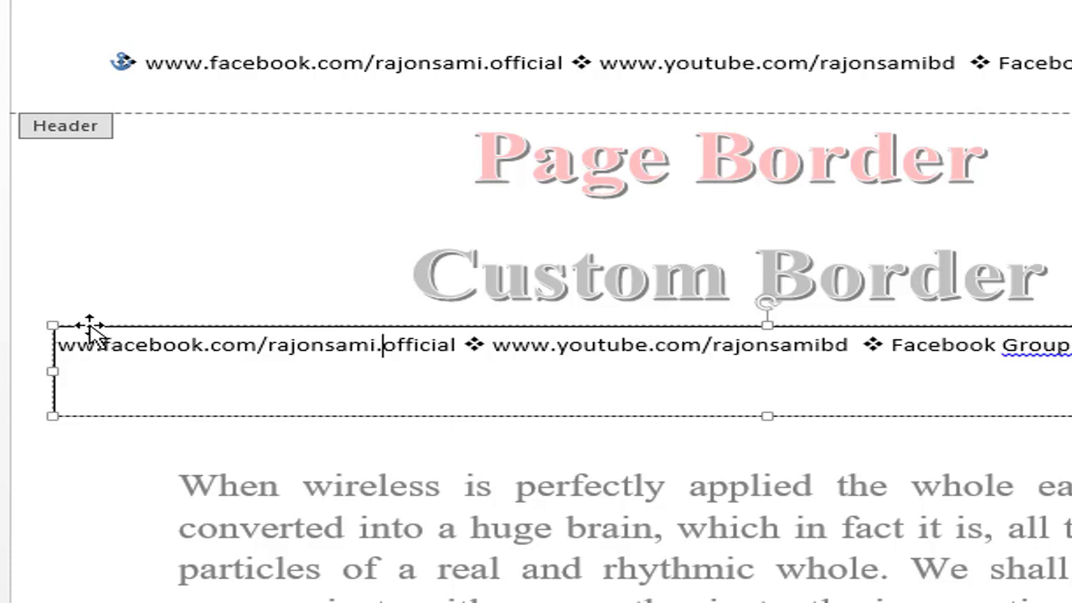
{"action": "left_click", "coordinate": [89, 325]}
{"action": "right_click", "coordinate": [90, 325]}
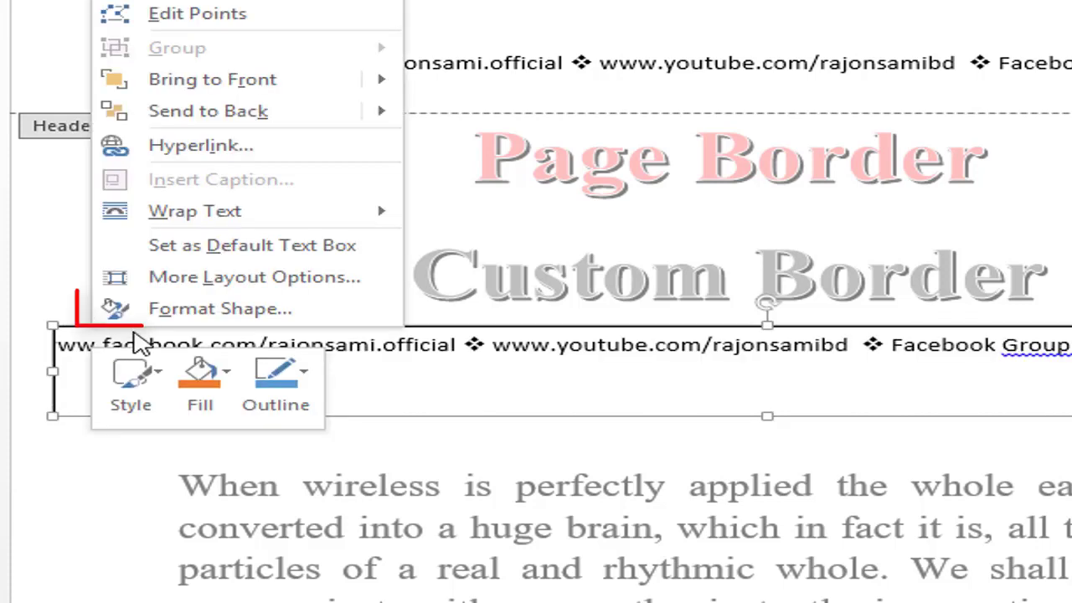
Step: Give the links text box No fill and No line in Format Shape
{"action": "left_click", "coordinate": [292, 319]}
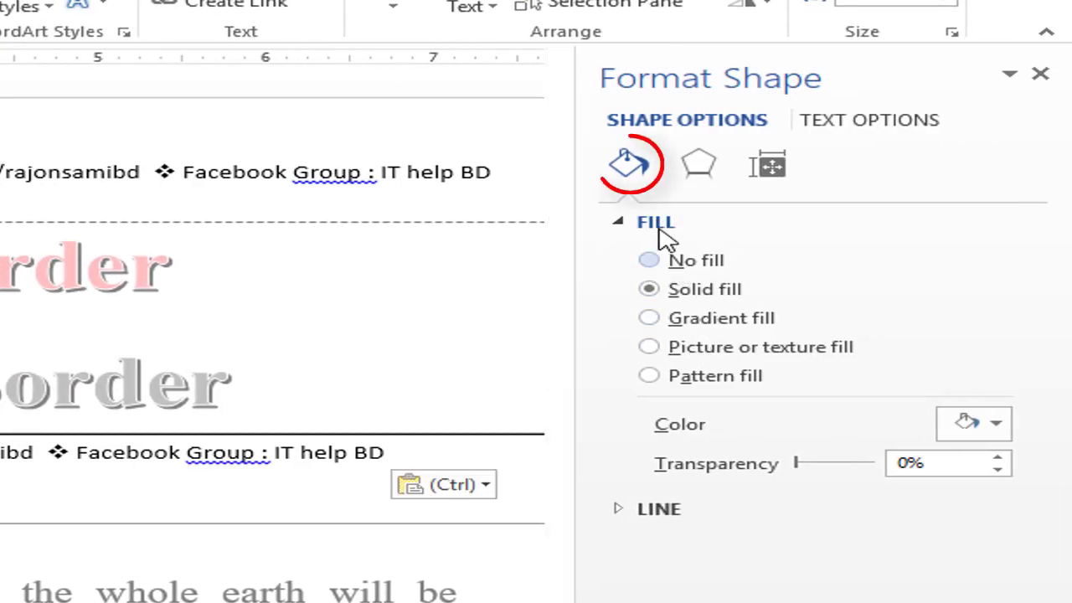
{"action": "left_click", "coordinate": [633, 168]}
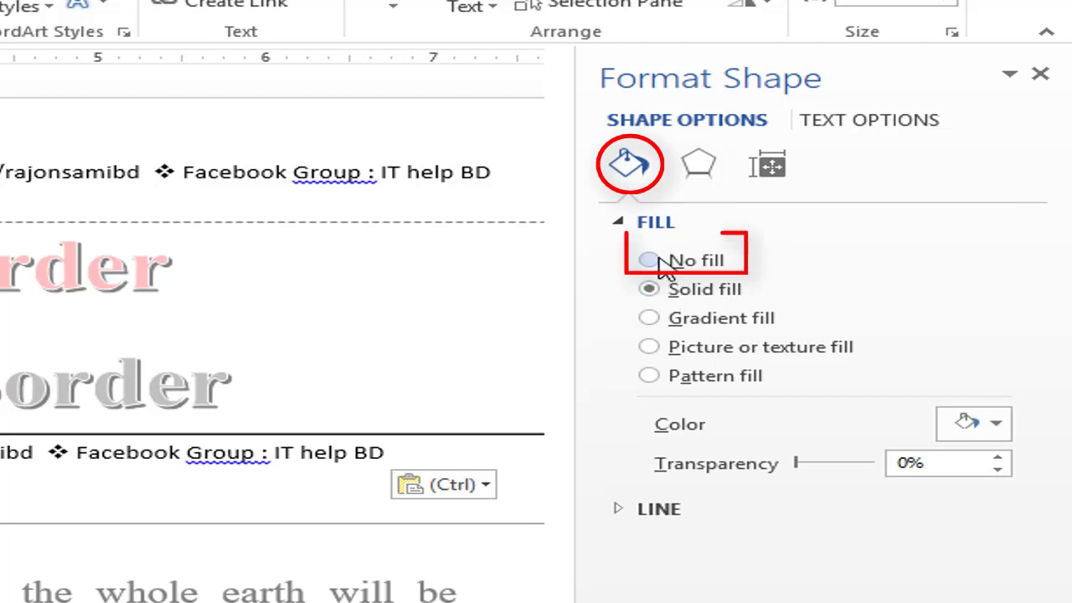
{"action": "left_click", "coordinate": [653, 260]}
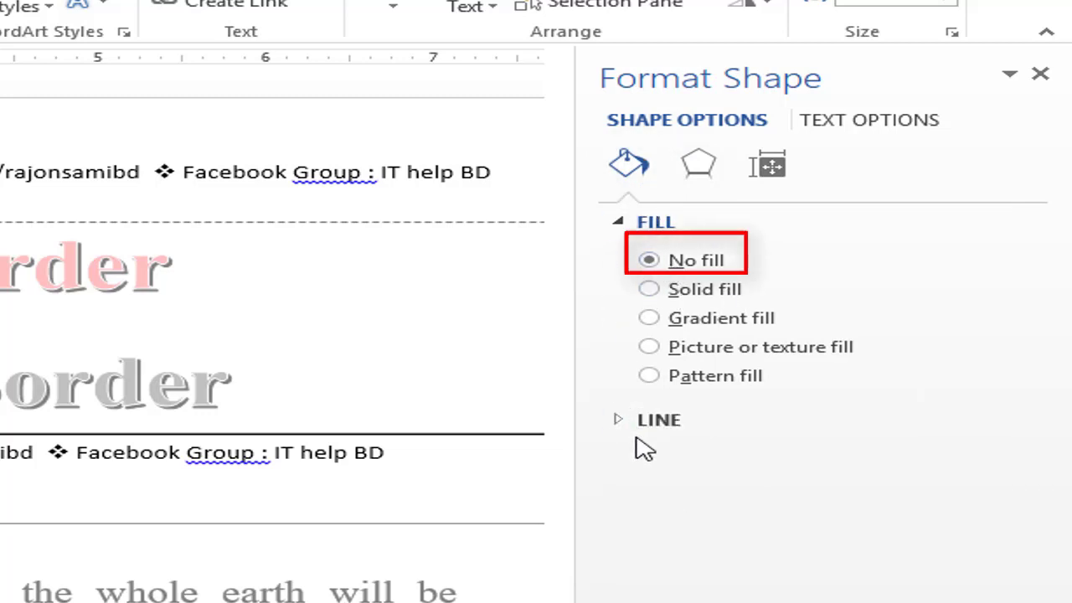
{"action": "left_click", "coordinate": [624, 422]}
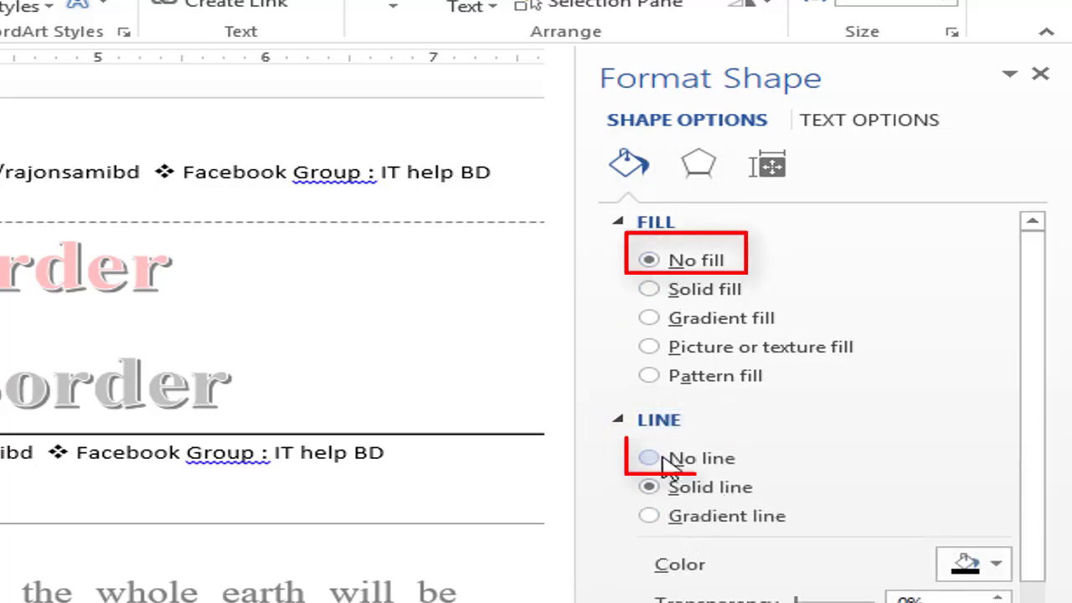
{"action": "left_click", "coordinate": [669, 458]}
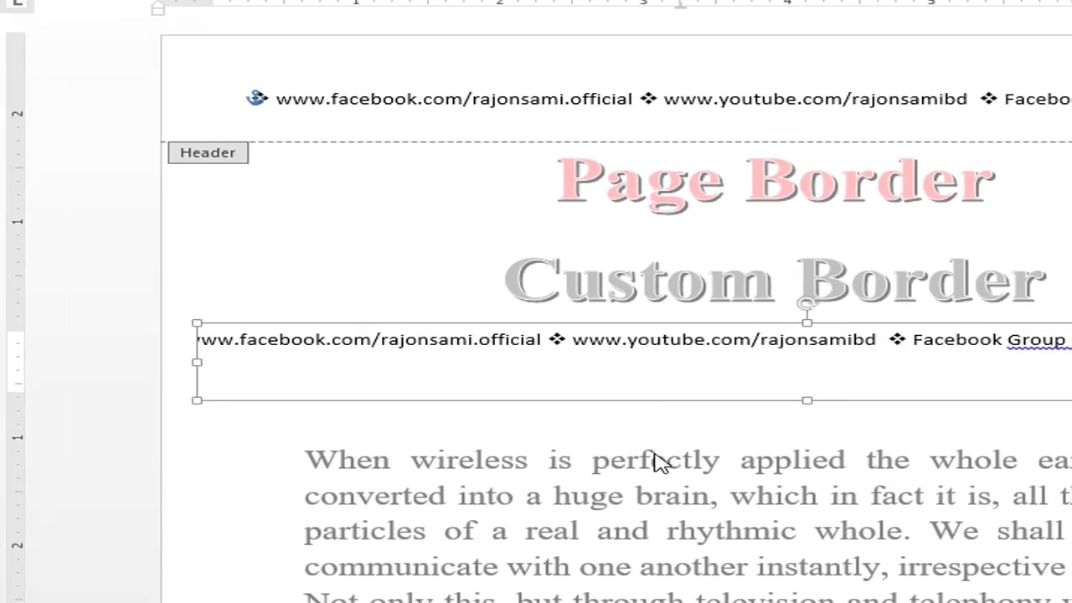
Step: Delete the box's empty line, rotate it 90° and move it to the right page edge
{"action": "left_click", "coordinate": [257, 437]}
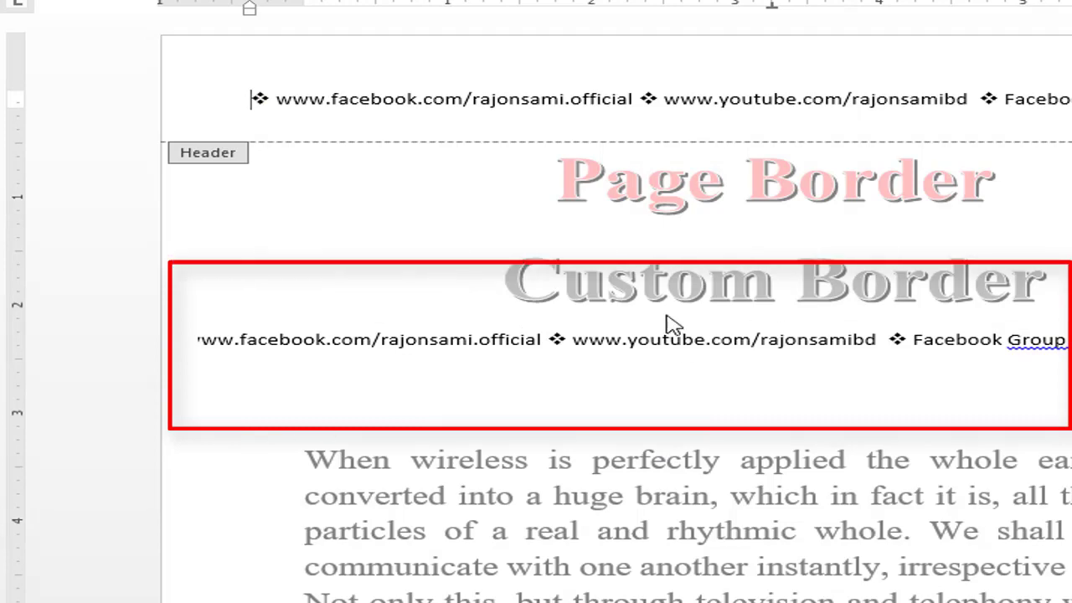
{"action": "left_click", "coordinate": [356, 338]}
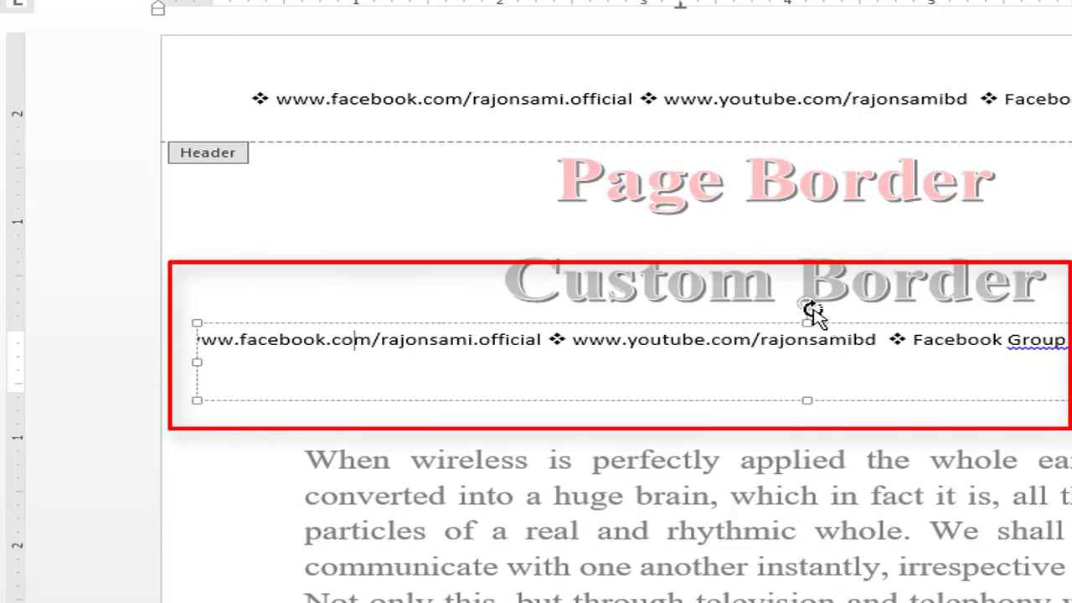
{"action": "left_click", "coordinate": [213, 360]}
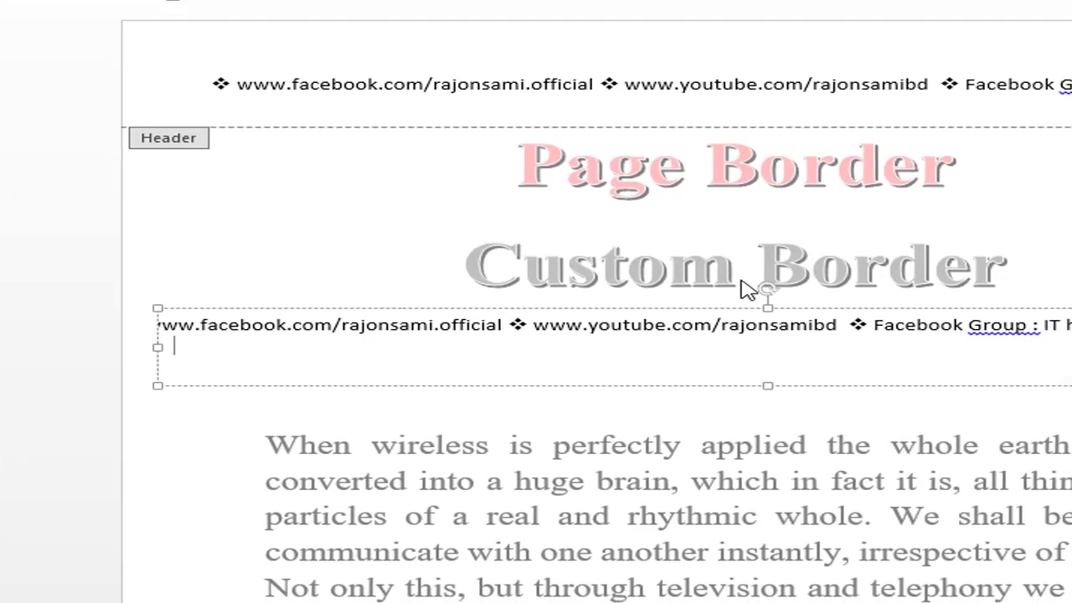
{"action": "key", "text": "BackSpace"}
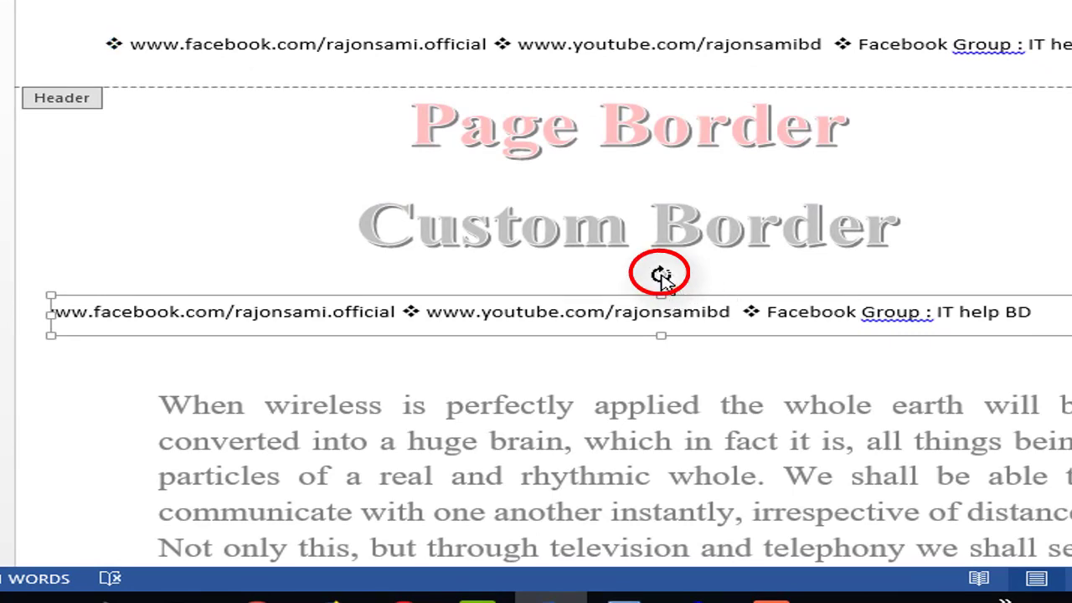
{"action": "left_click_drag", "start_coordinate": [660, 272], "coordinate": [641, 320]}
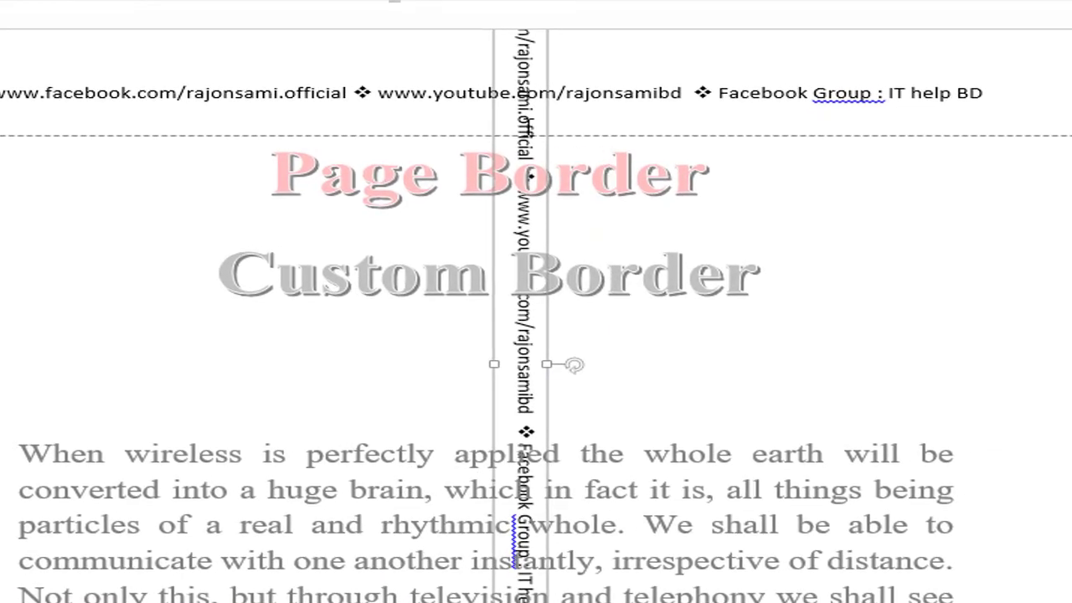
{"action": "left_click_drag", "start_coordinate": [502, 360], "coordinate": [951, 535]}
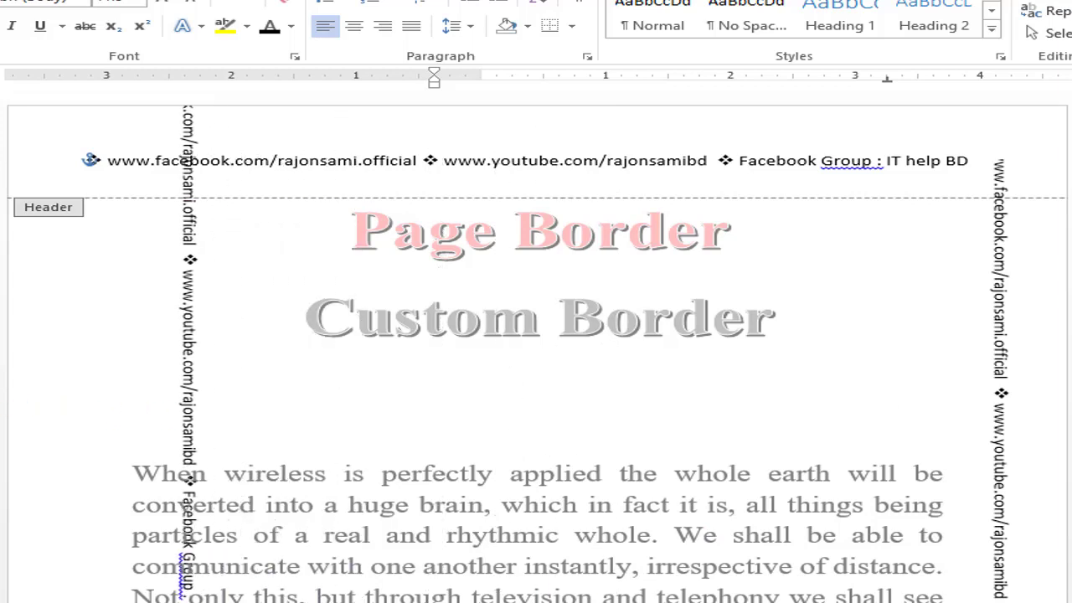
Step: Move the left vertical links box to the margin, flip its direction and stretch it toward the footer
{"action": "mouse_move", "coordinate": [255, 310]}
{"action": "left_mouse_down"}
{"action": "mouse_move", "coordinate": [104, 310]}
{"action": "mouse_move", "coordinate": [122, 444]}
{"action": "mouse_move", "coordinate": [182, 443]}
{"action": "left_mouse_up"}
{"action": "scroll", "coordinate": [222, 544], "scroll_direction": "down", "scroll_amount": 1}
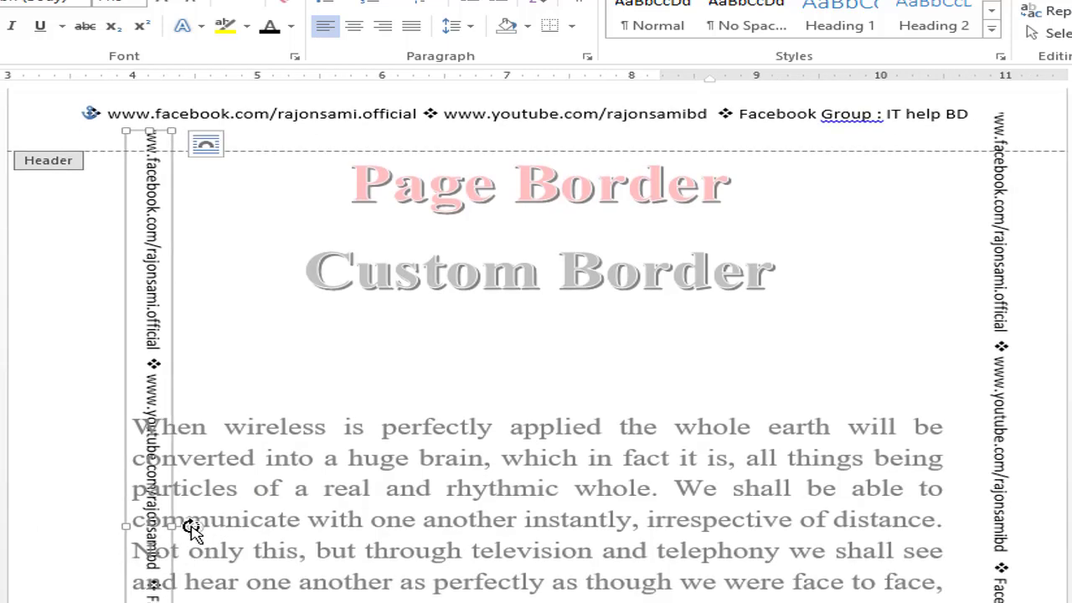
{"action": "mouse_move", "coordinate": [196, 528]}
{"action": "left_mouse_down"}
{"action": "mouse_move", "coordinate": [23, 505]}
{"action": "mouse_move", "coordinate": [68, 488]}
{"action": "mouse_move", "coordinate": [19, 394]}
{"action": "left_mouse_up"}
{"action": "scroll", "coordinate": [86, 122], "scroll_direction": "up", "scroll_amount": 1}
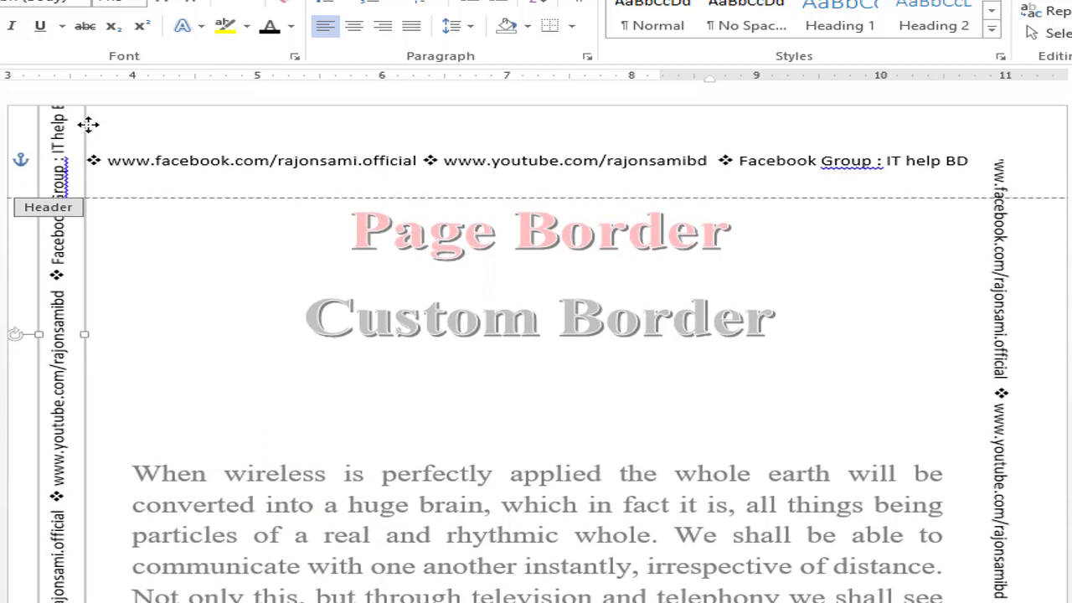
{"action": "scroll", "coordinate": [813, 378], "scroll_direction": "down", "scroll_amount": 2}
{"action": "scroll", "coordinate": [757, 371], "scroll_direction": "down", "scroll_amount": 3}
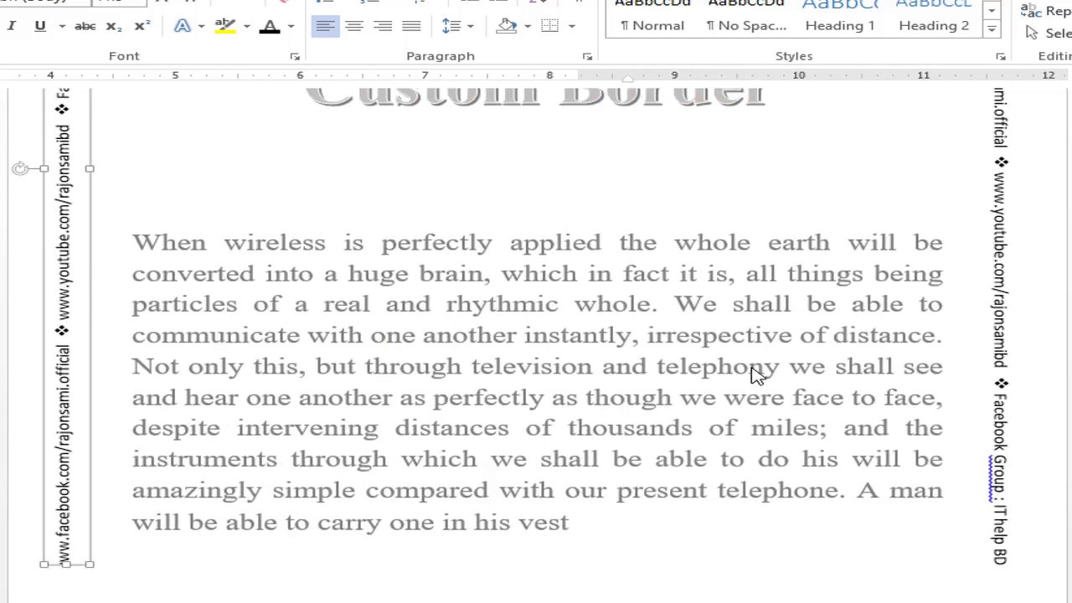
{"action": "scroll", "coordinate": [756, 376], "scroll_direction": "down", "scroll_amount": 3}
{"action": "scroll", "coordinate": [691, 425], "scroll_direction": "down", "scroll_amount": 3}
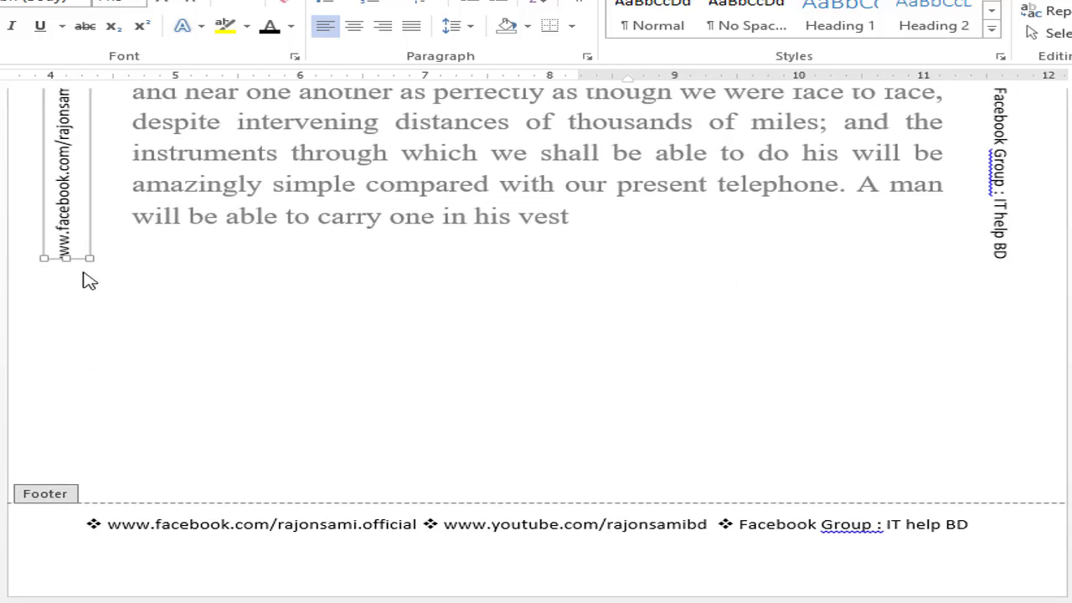
{"action": "left_click_drag", "start_coordinate": [68, 258], "coordinate": [33, 520]}
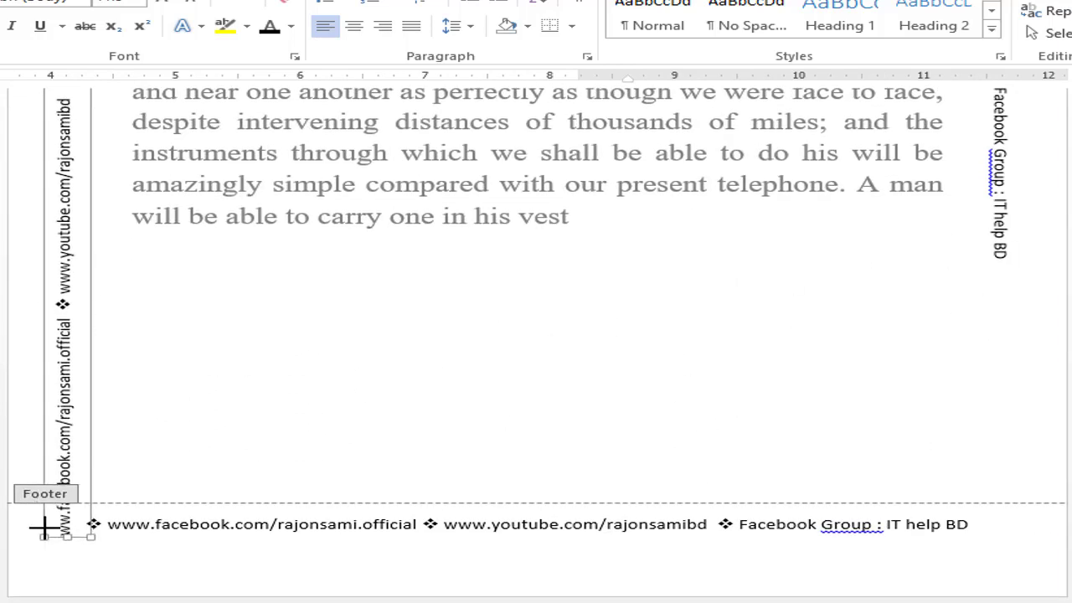
{"action": "scroll", "coordinate": [163, 462], "scroll_direction": "up", "scroll_amount": 6}
{"action": "scroll", "coordinate": [57, 92], "scroll_direction": "up", "scroll_amount": 3}
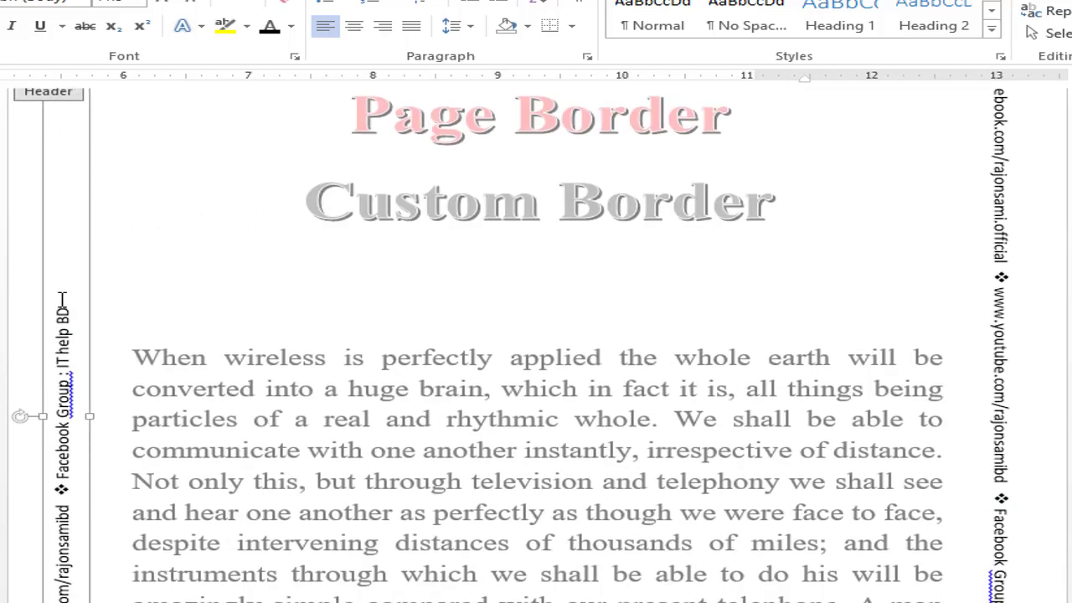
{"action": "scroll", "coordinate": [62, 300], "scroll_direction": "up", "scroll_amount": 2}
Step: Copy the header link into the left side text box, then rotate the right box top-to-bottom
{"action": "left_click_drag", "start_coordinate": [87, 117], "coordinate": [407, 117]}
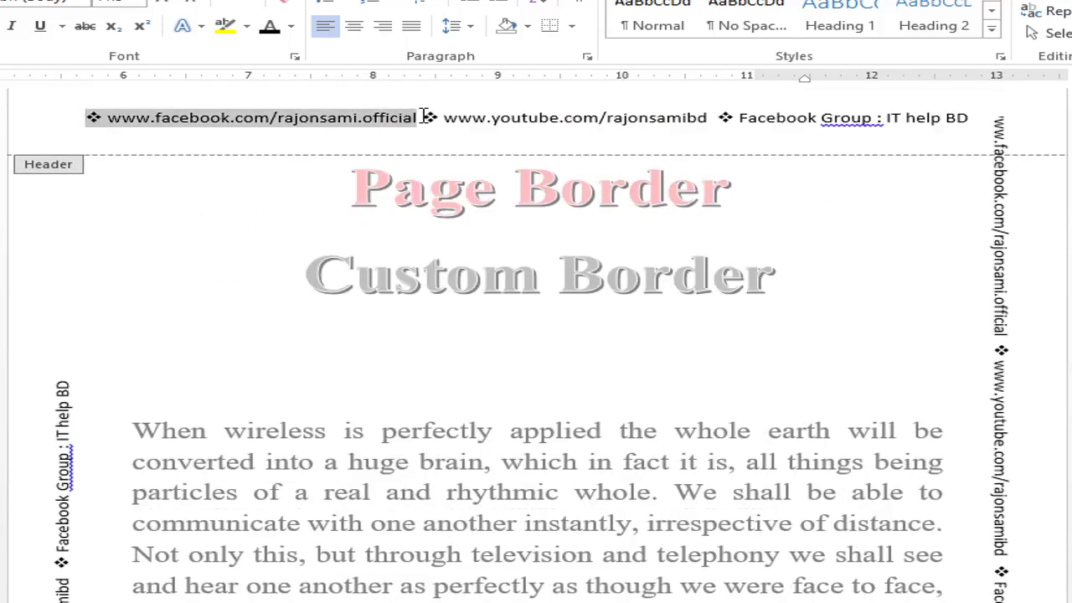
{"action": "key", "text": "ctrl+c"}
{"action": "left_click", "coordinate": [63, 478]}
{"action": "key", "text": "ctrl+v"}
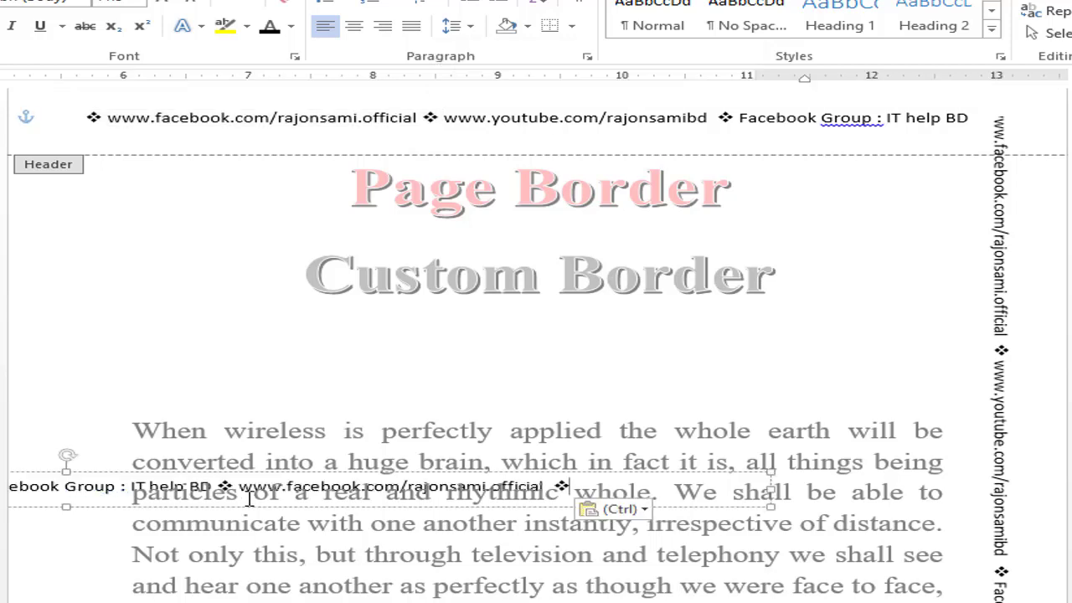
{"action": "scroll", "coordinate": [266, 378], "scroll_direction": "down", "scroll_amount": 5}
{"action": "scroll", "coordinate": [214, 398], "scroll_direction": "up", "scroll_amount": 1}
{"action": "scroll", "coordinate": [214, 398], "scroll_direction": "up", "scroll_amount": 2}
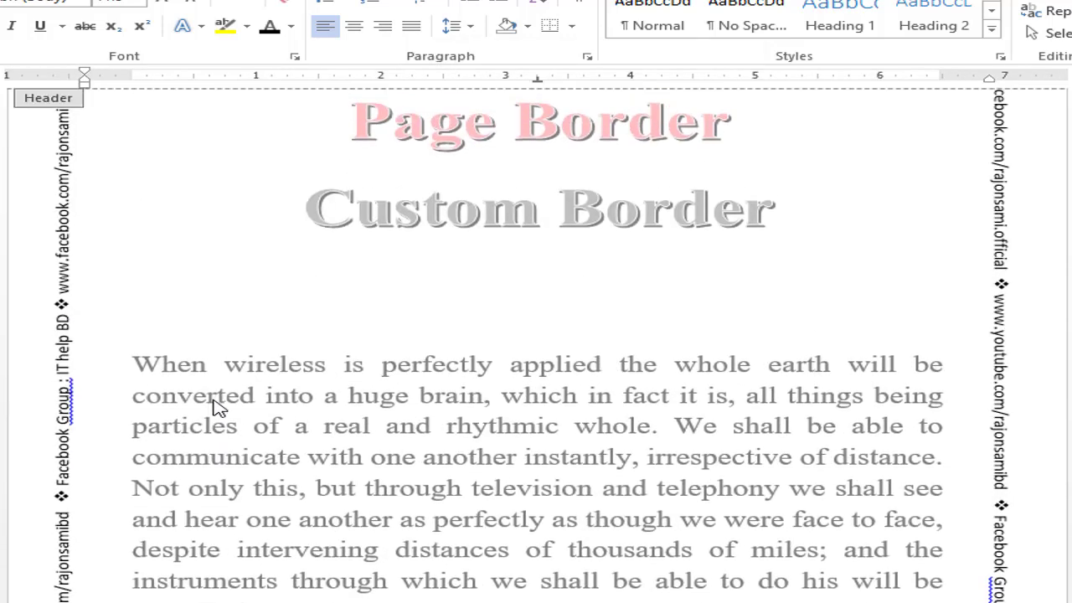
{"action": "scroll", "coordinate": [214, 397], "scroll_direction": "up", "scroll_amount": 2}
{"action": "key", "text": "ctrl+z"}
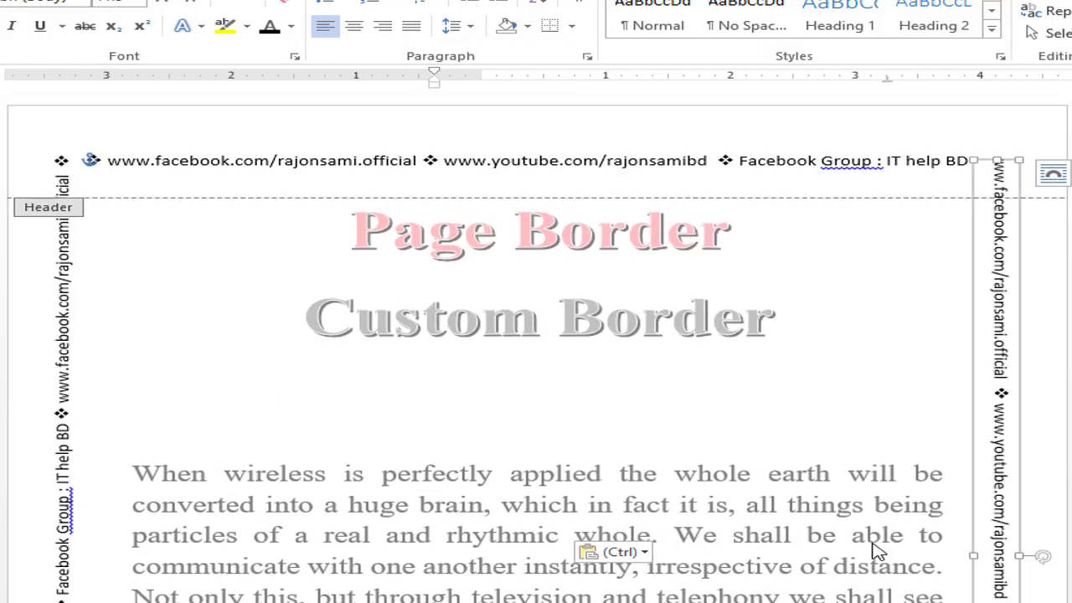
{"action": "key", "text": "ctrl+z"}
{"action": "key", "text": "ctrl+z"}
{"action": "key", "text": "ctrl+z"}
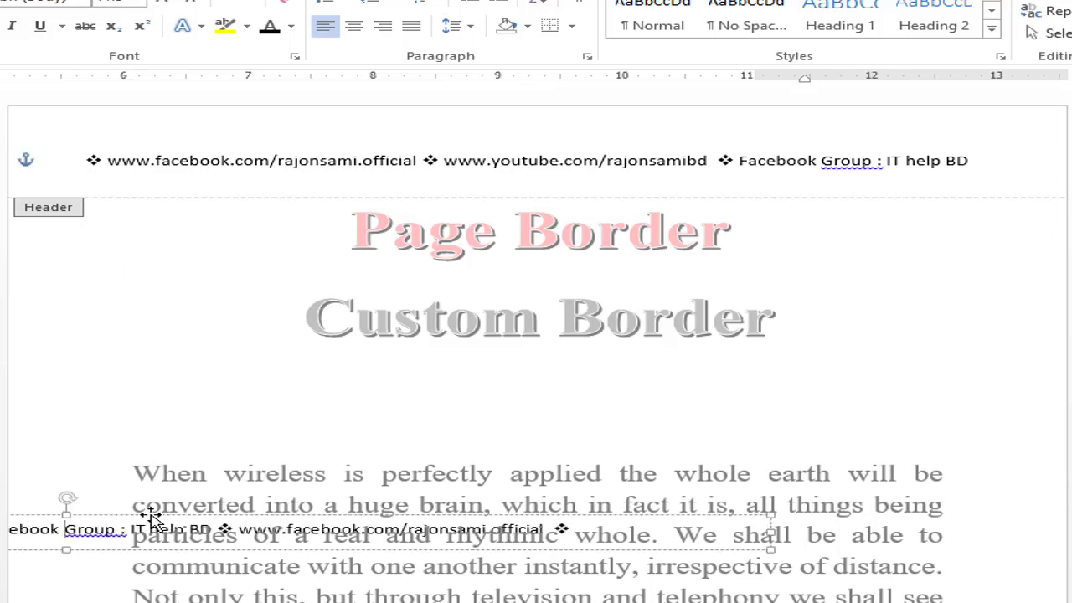
{"action": "key", "text": "ctrl+y"}
{"action": "key", "text": "ctrl+y"}
{"action": "key", "text": "ctrl+y"}
{"action": "key", "text": "ctrl+y"}
{"action": "key", "text": "ctrl+y"}
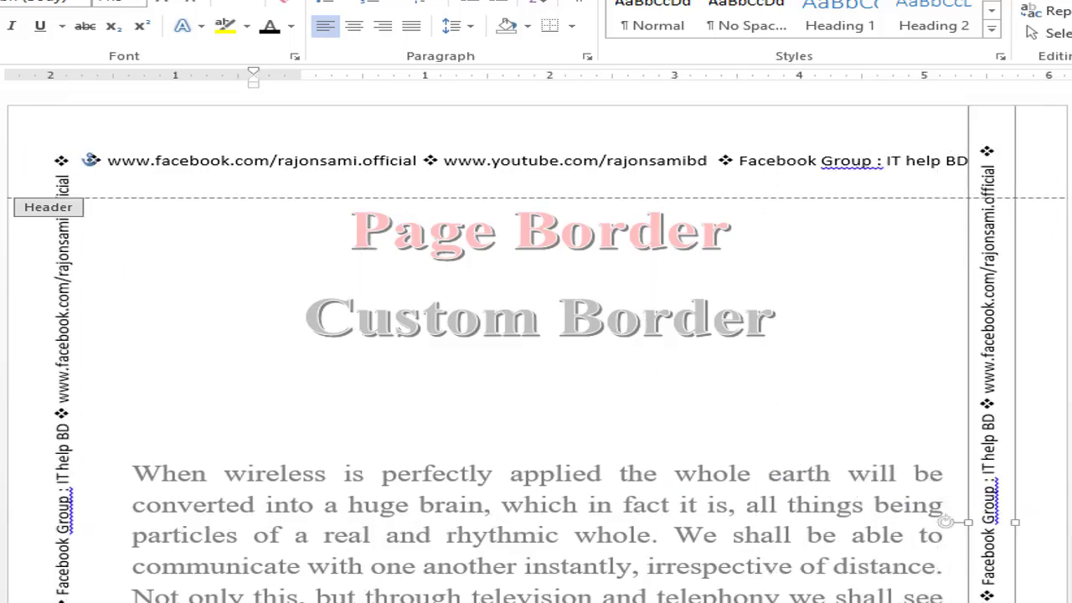
{"action": "left_click_drag", "start_coordinate": [945, 521], "coordinate": [794, 474]}
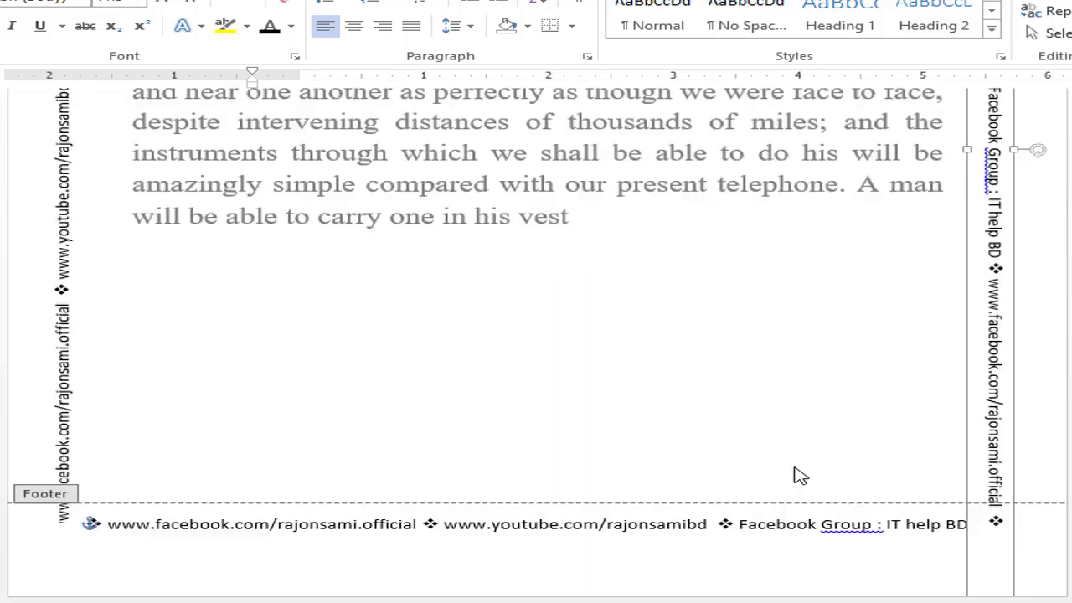
Step: Return to the body text and insert a page break after the last paragraph
{"action": "scroll", "coordinate": [461, 457], "scroll_direction": "up", "scroll_amount": 5}
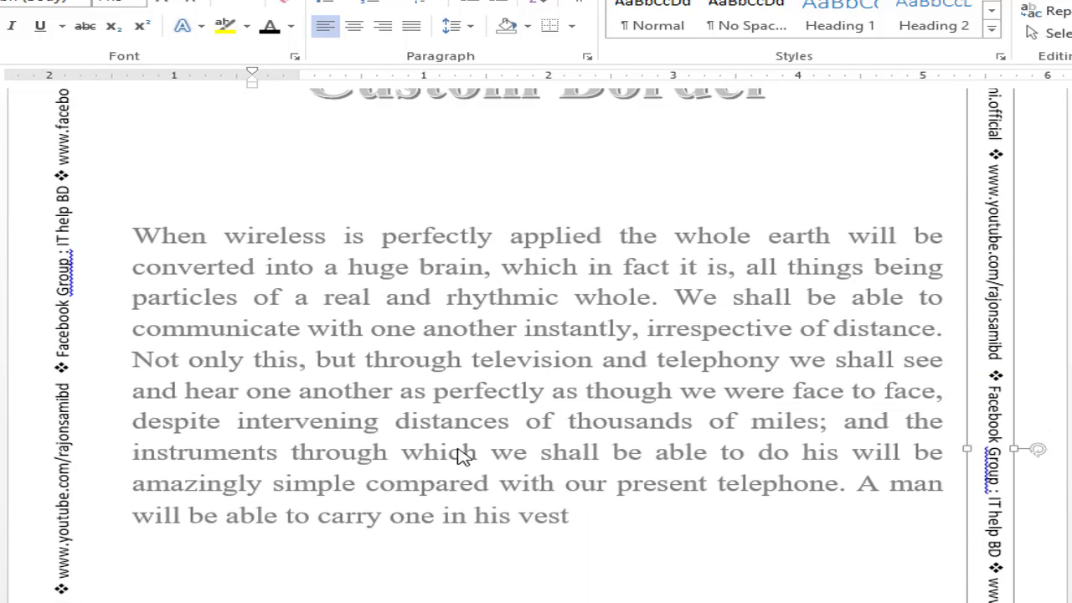
{"action": "scroll", "coordinate": [462, 452], "scroll_direction": "up", "scroll_amount": 5}
{"action": "double_click", "coordinate": [307, 333]}
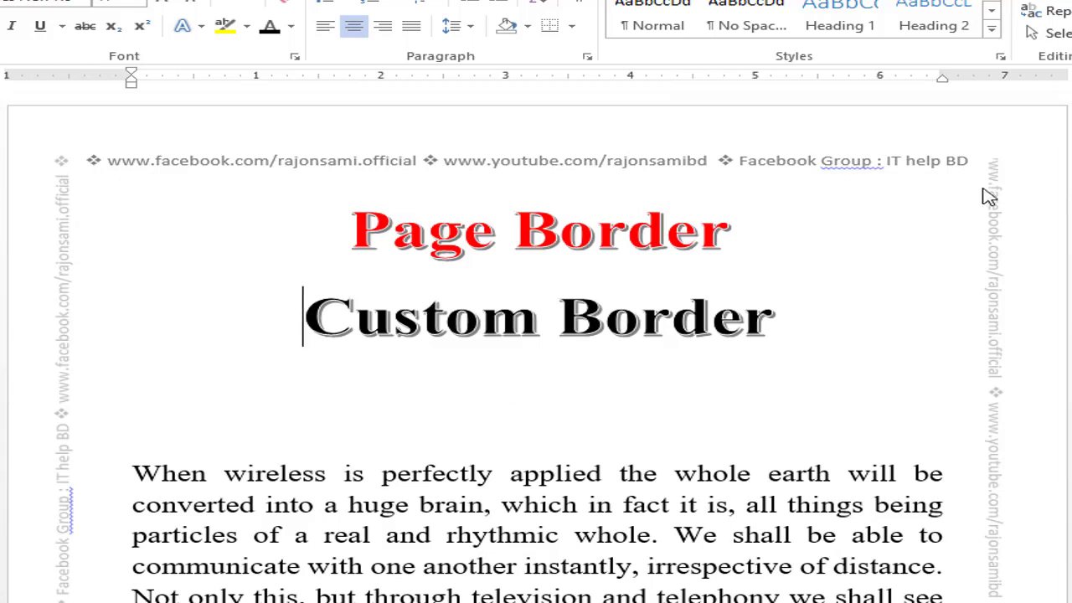
{"action": "key", "text": "ctrl+End"}
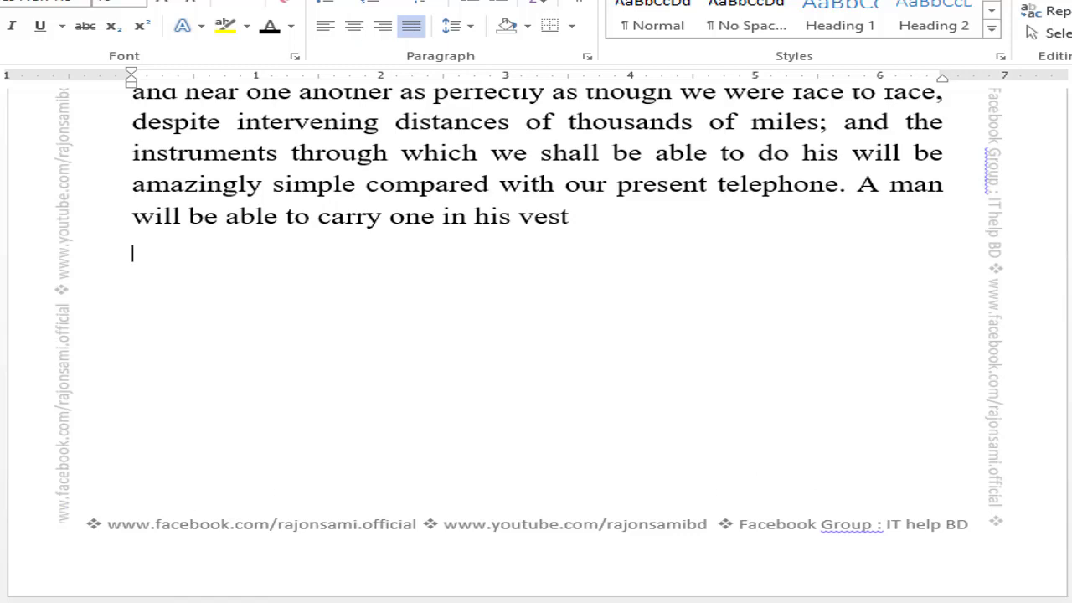
{"action": "key", "text": "ctrl+Return"}
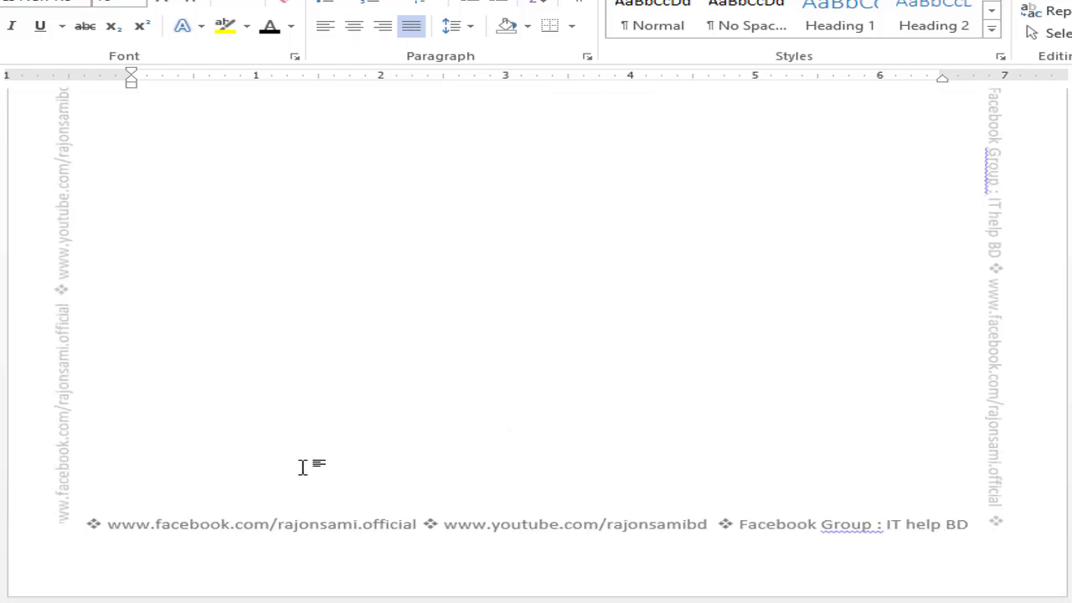
{"action": "scroll", "coordinate": [543, 502], "scroll_direction": "up", "scroll_amount": 10}
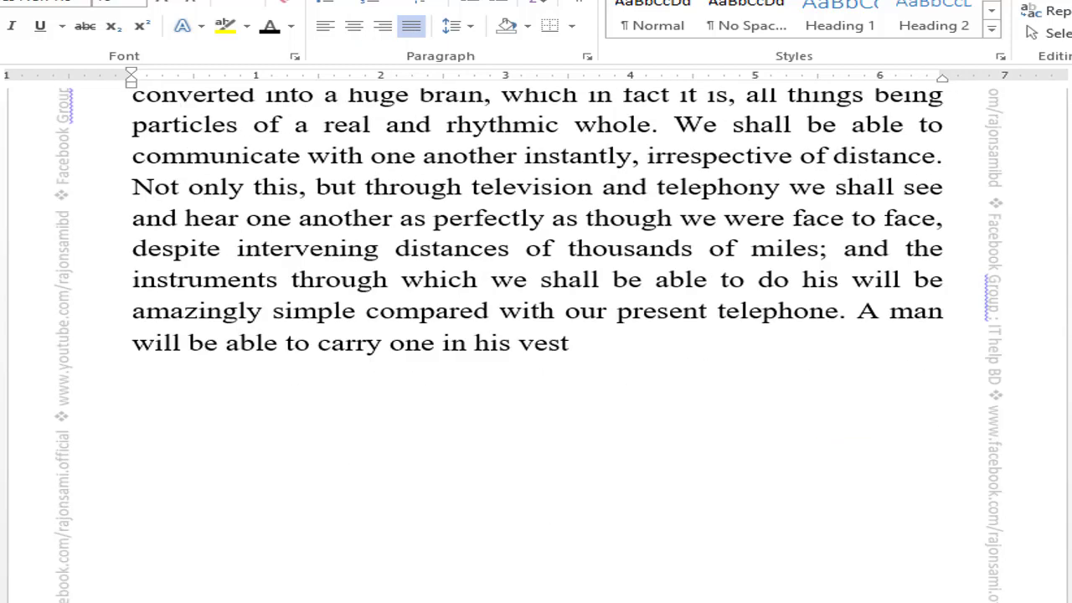
{"action": "scroll", "coordinate": [317, 268], "scroll_direction": "up", "scroll_amount": 9}
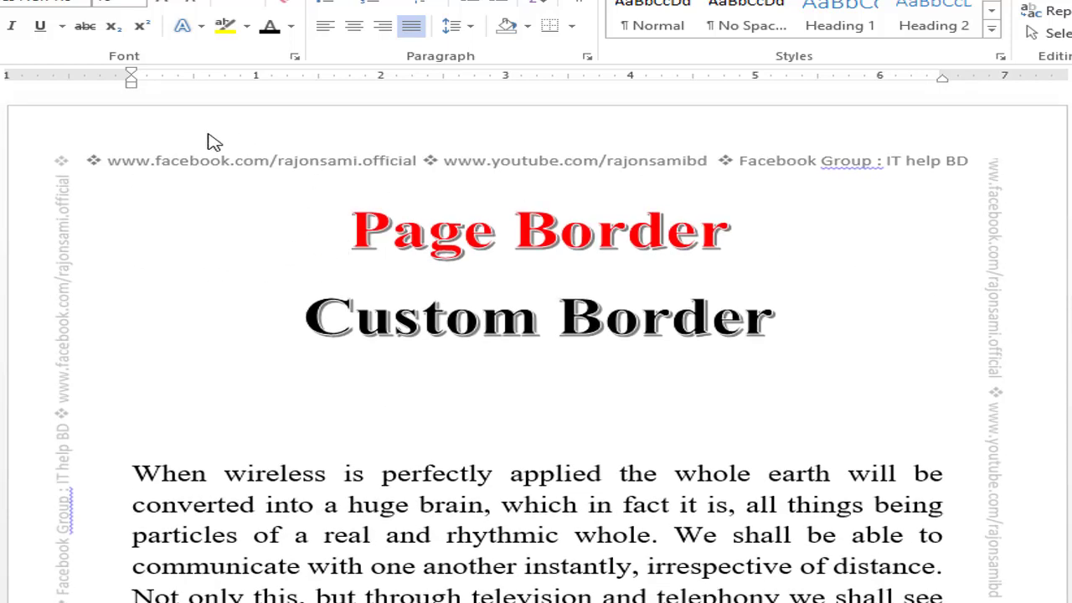
Step: Check the header and left vertical link text box, then open the CB-1 border image in Photos
{"action": "double_click", "coordinate": [210, 135]}
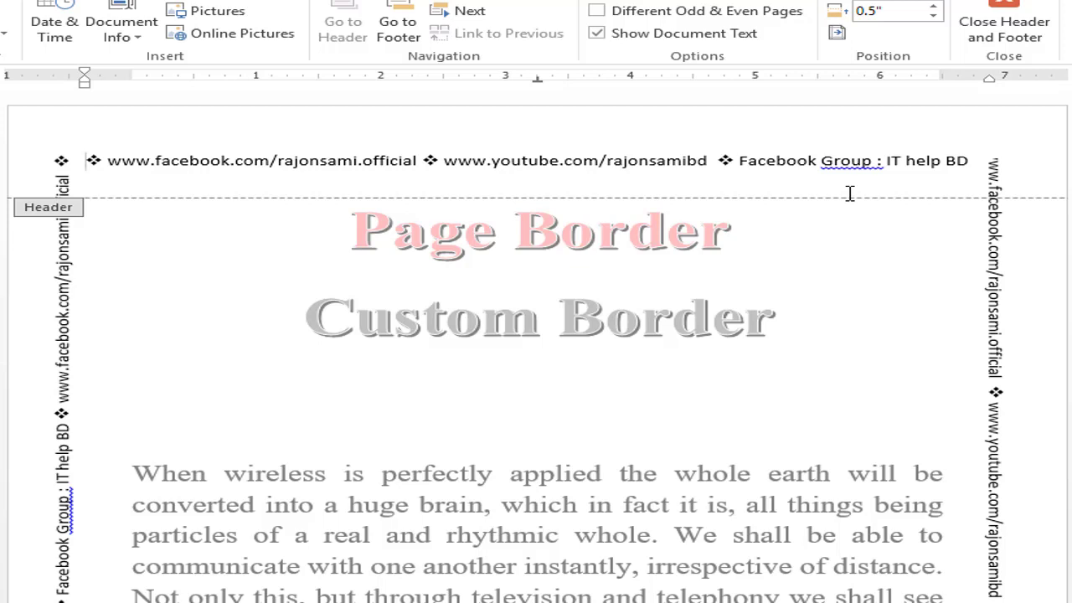
{"action": "left_click", "coordinate": [67, 519]}
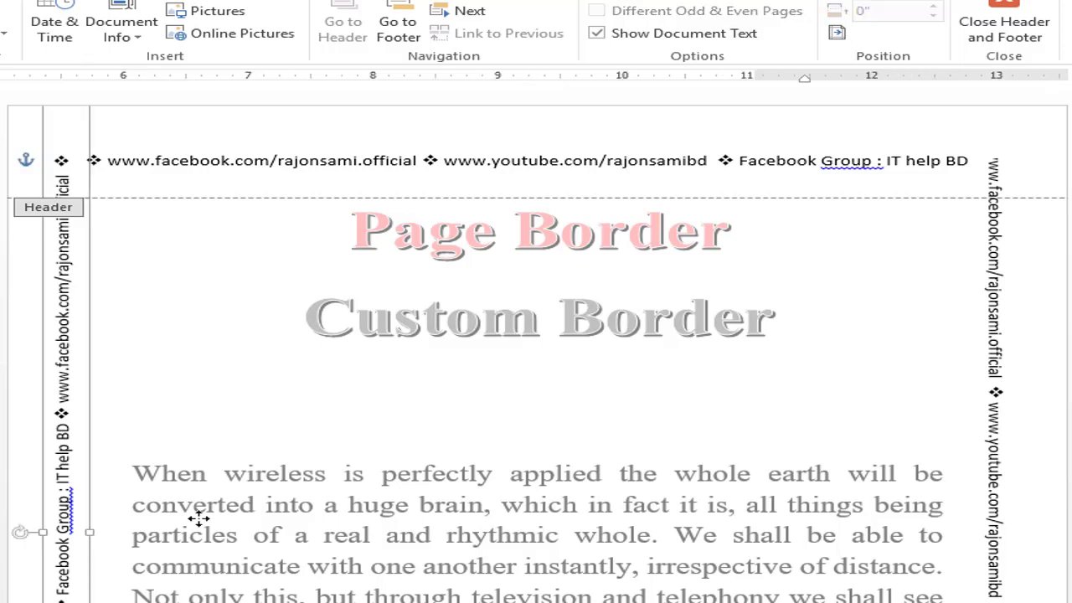
{"action": "left_click", "coordinate": [961, 283]}
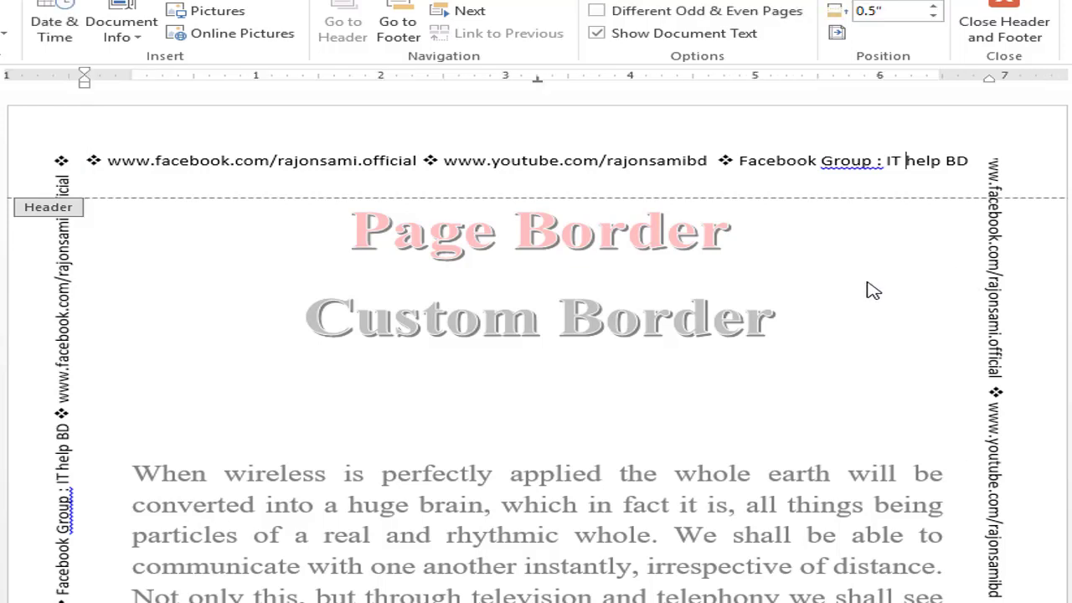
{"action": "double_click", "coordinate": [718, 367]}
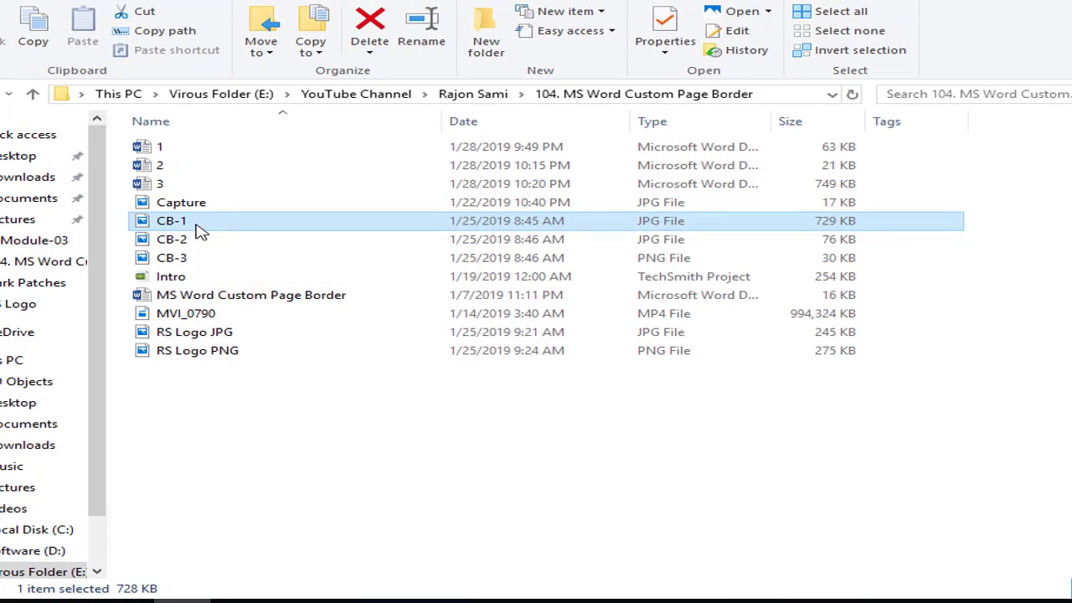
{"action": "double_click", "coordinate": [196, 225]}
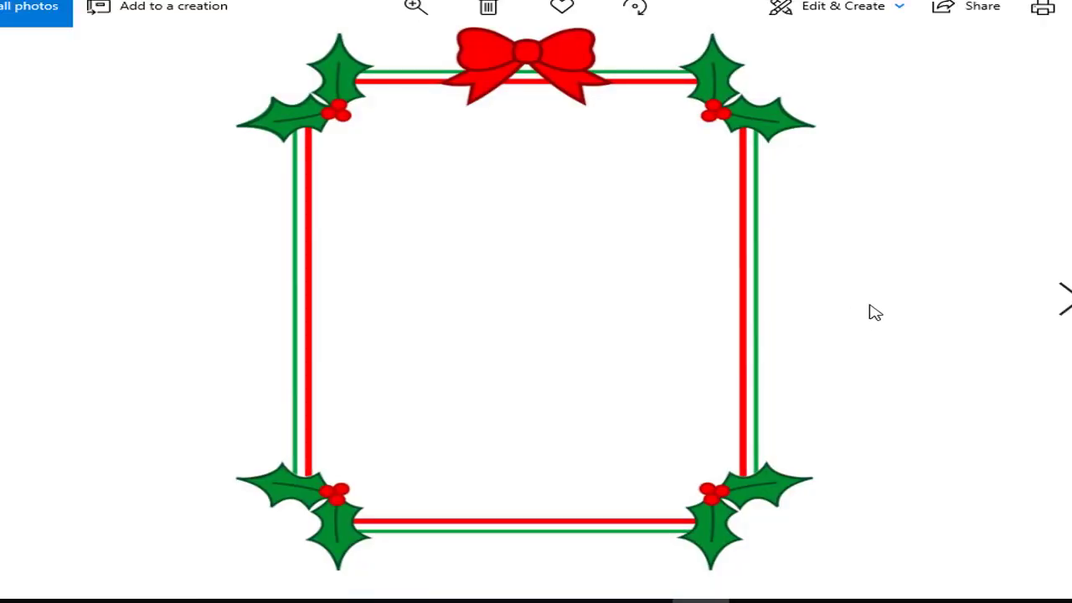
Step: Browse to the swirl-corner and colourful animal-square border images in Photos
{"action": "left_click", "coordinate": [1064, 303]}
{"action": "left_click", "coordinate": [1064, 304]}
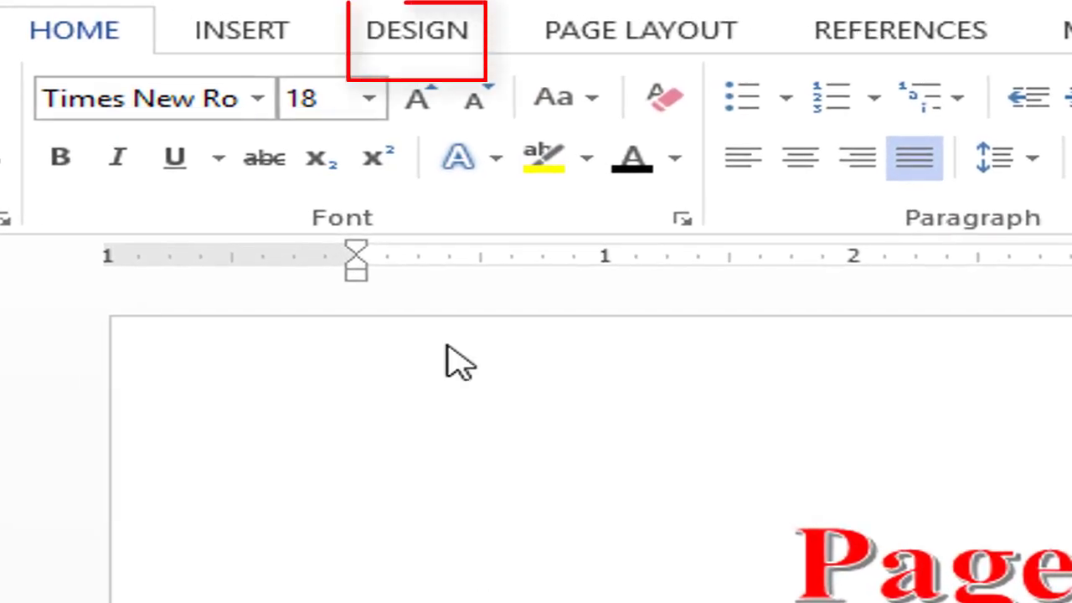
Step: Open the Printed Watermark dialog via Design > Watermark > Custom Watermark
{"action": "left_click", "coordinate": [412, 30]}
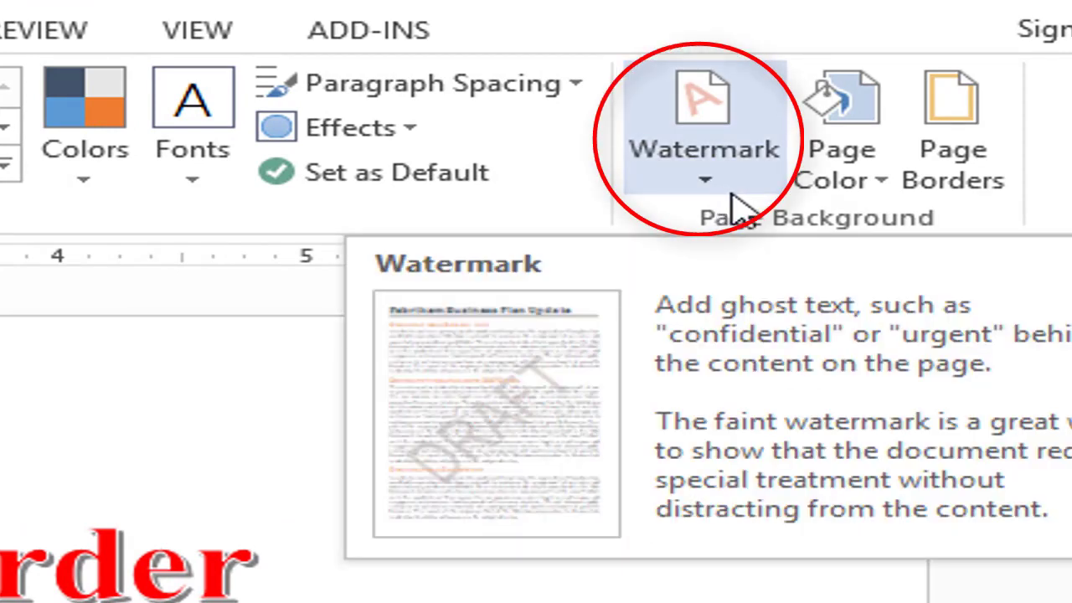
{"action": "left_click", "coordinate": [722, 191]}
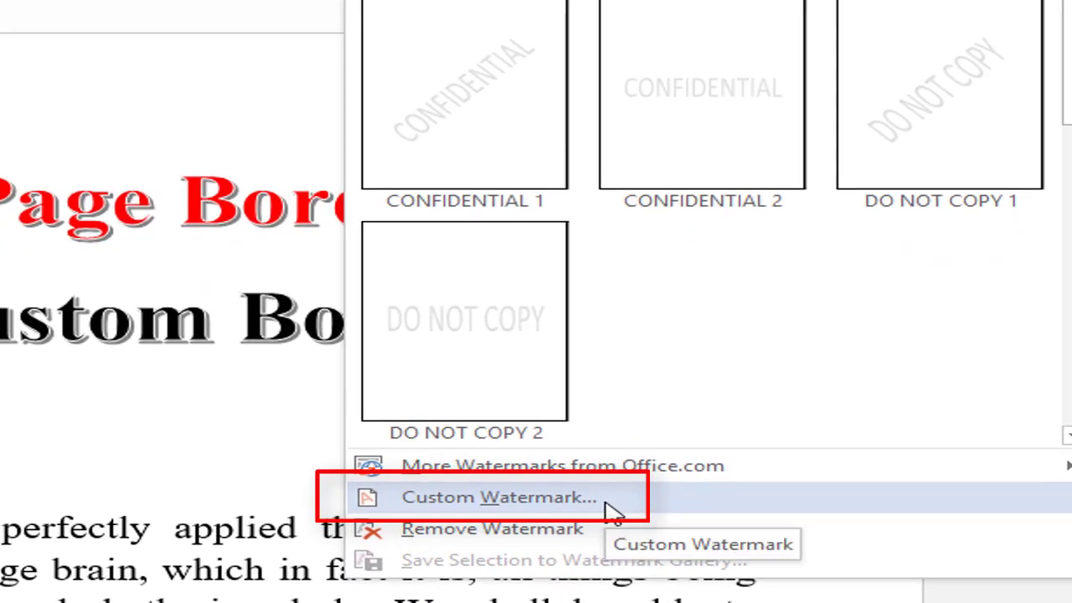
{"action": "left_click", "coordinate": [606, 506]}
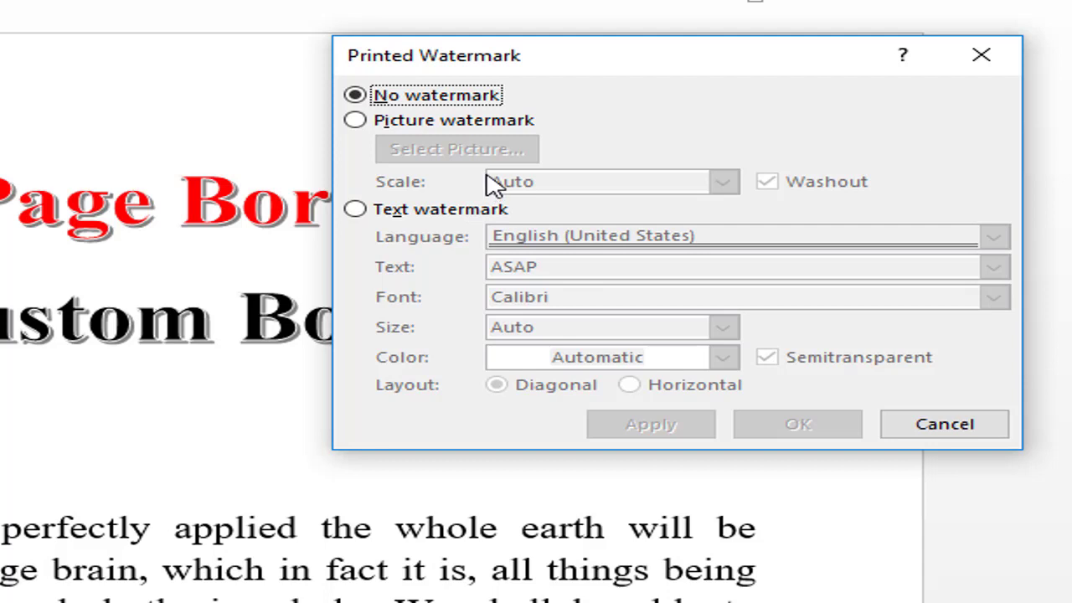
Step: Set CB-1.jpg from file as a washed-out picture watermark behind the page
{"action": "left_click", "coordinate": [356, 121]}
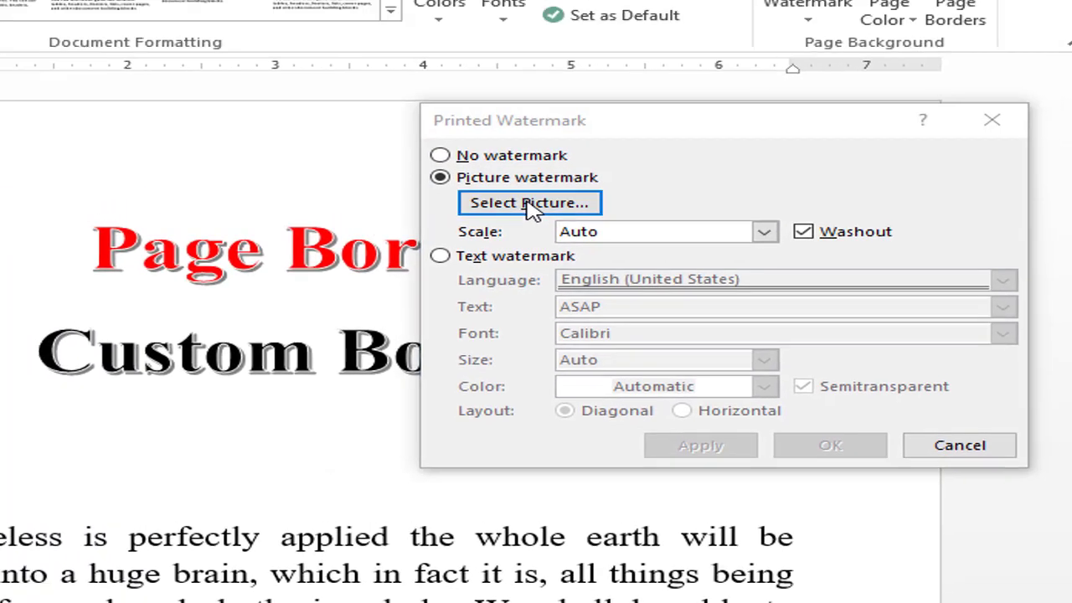
{"action": "left_click", "coordinate": [459, 156]}
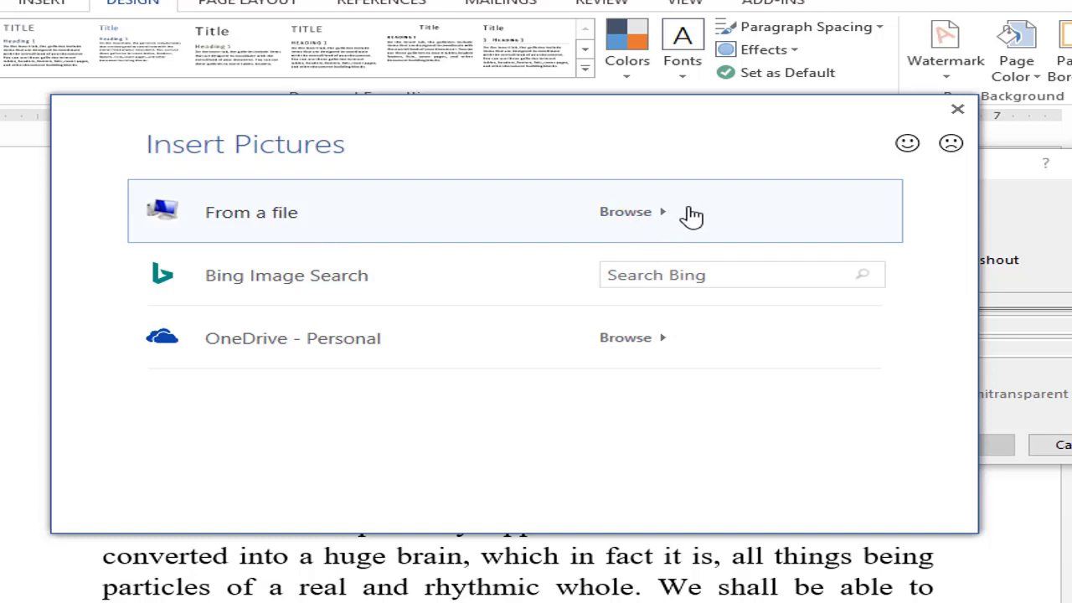
{"action": "left_click", "coordinate": [266, 219]}
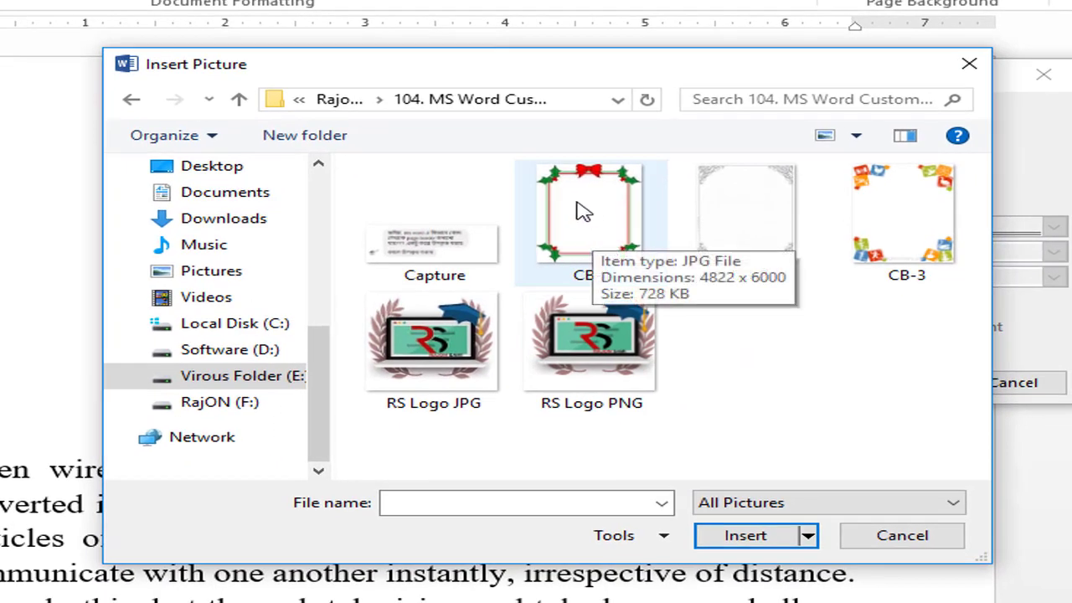
{"action": "left_click", "coordinate": [587, 227]}
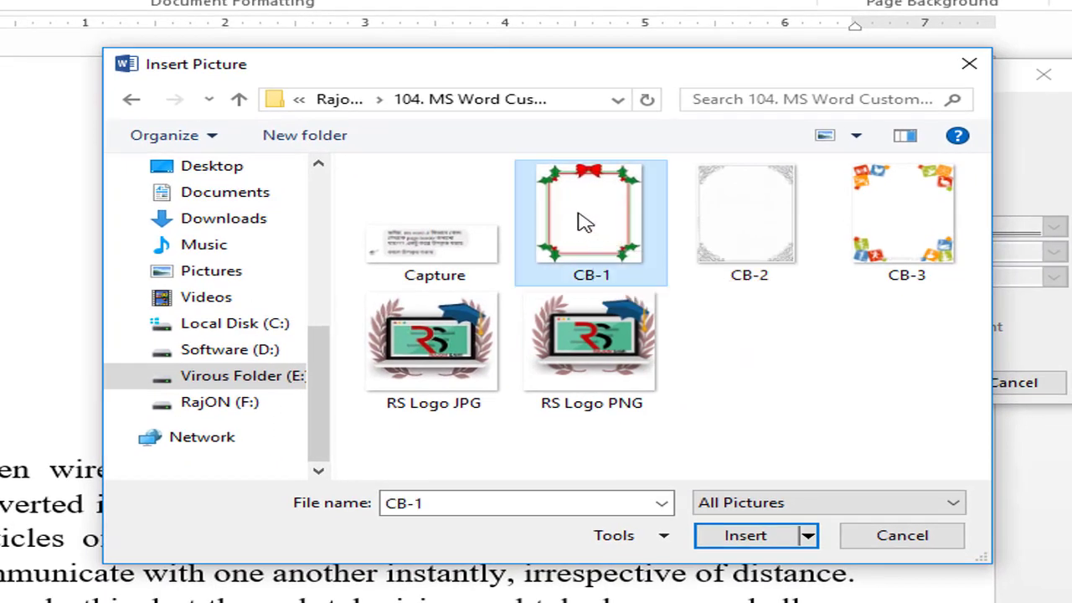
{"action": "left_click", "coordinate": [757, 543]}
{"action": "left_click", "coordinate": [892, 385]}
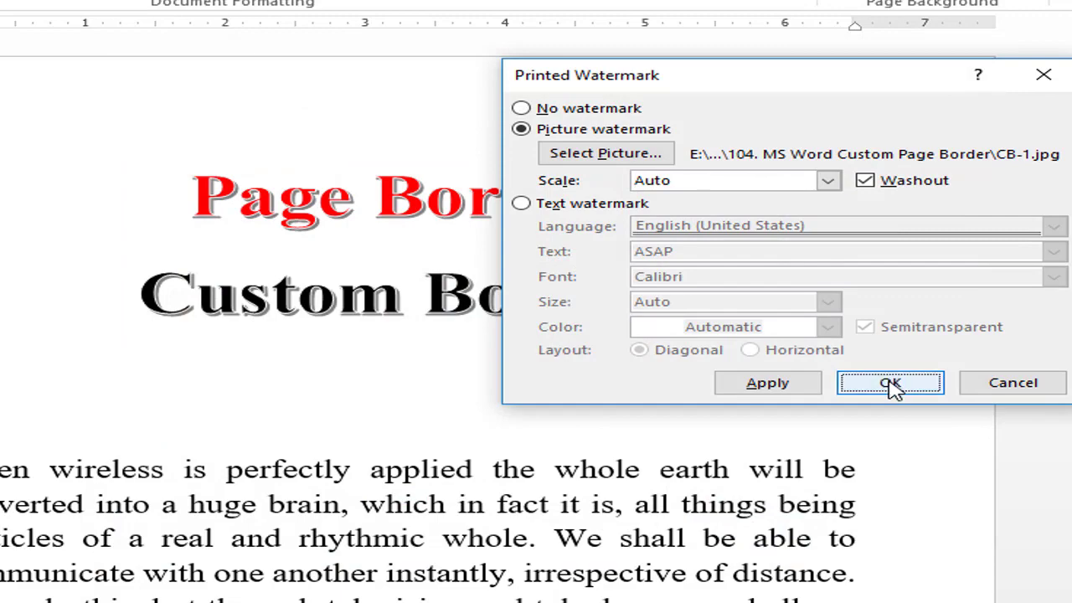
{"action": "scroll", "coordinate": [437, 376], "scroll_direction": "down", "scroll_amount": 5}
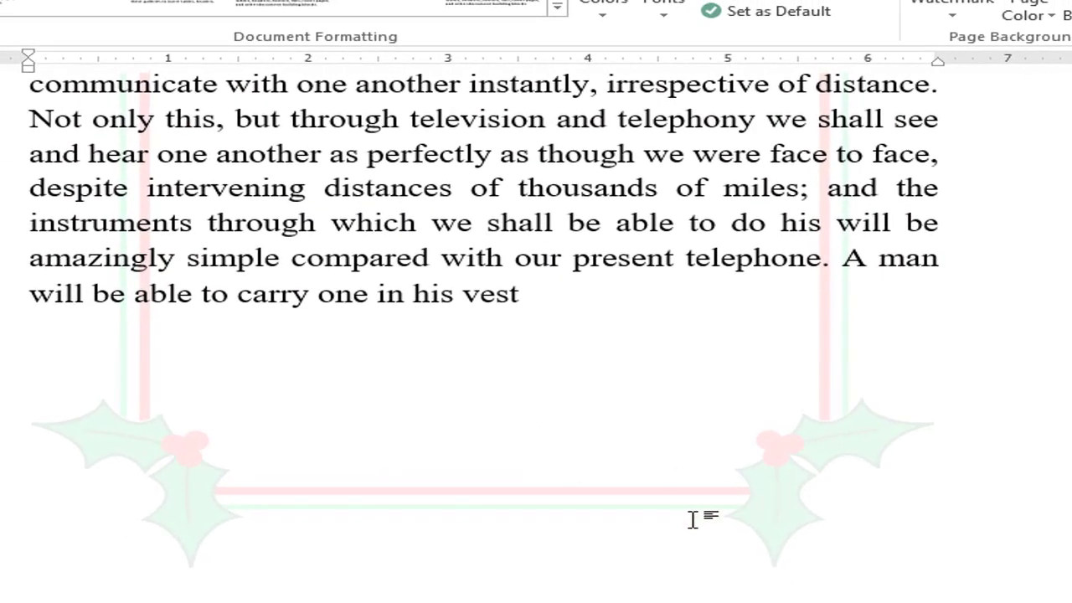
Step: Turn off Washout so the CB-1 holly watermark shows in full colour
{"action": "scroll", "coordinate": [804, 494], "scroll_direction": "up", "scroll_amount": 1}
{"action": "scroll", "coordinate": [809, 495], "scroll_direction": "up", "scroll_amount": 5}
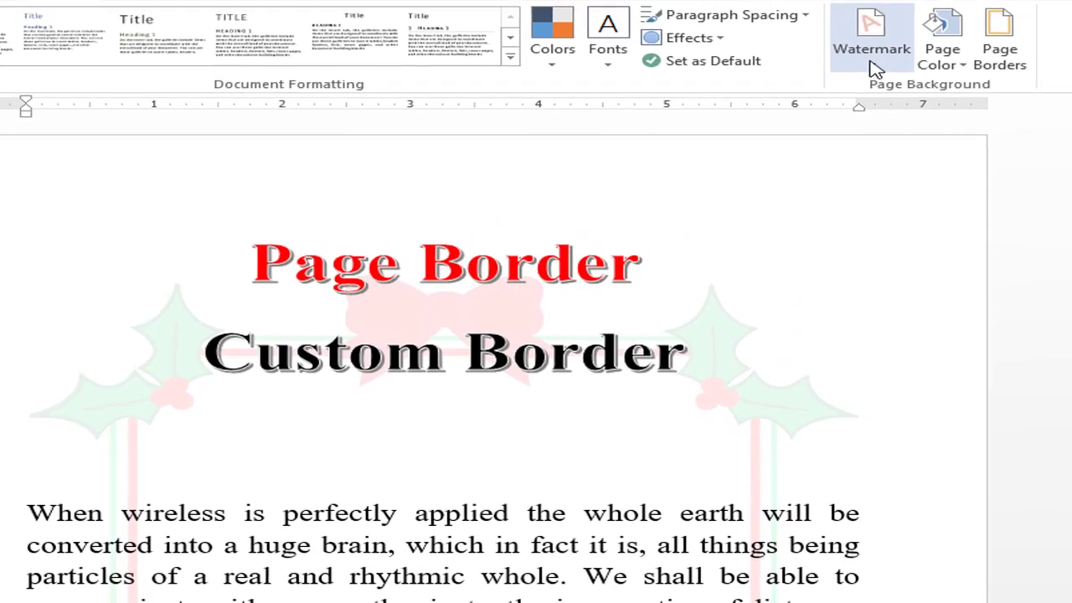
{"action": "left_click", "coordinate": [946, 13]}
{"action": "left_click", "coordinate": [683, 490]}
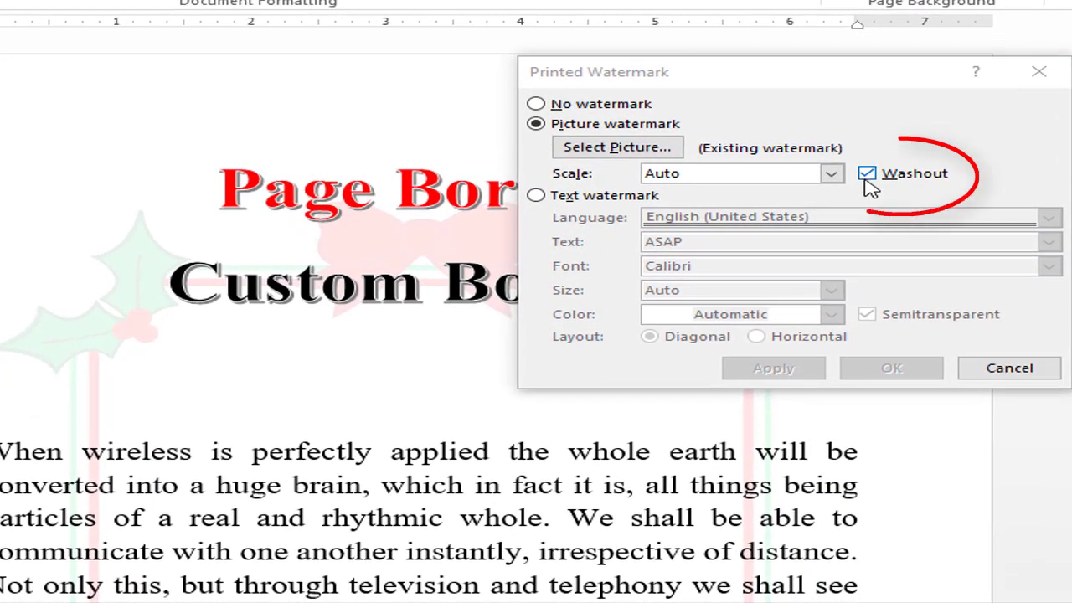
{"action": "left_click", "coordinate": [866, 177]}
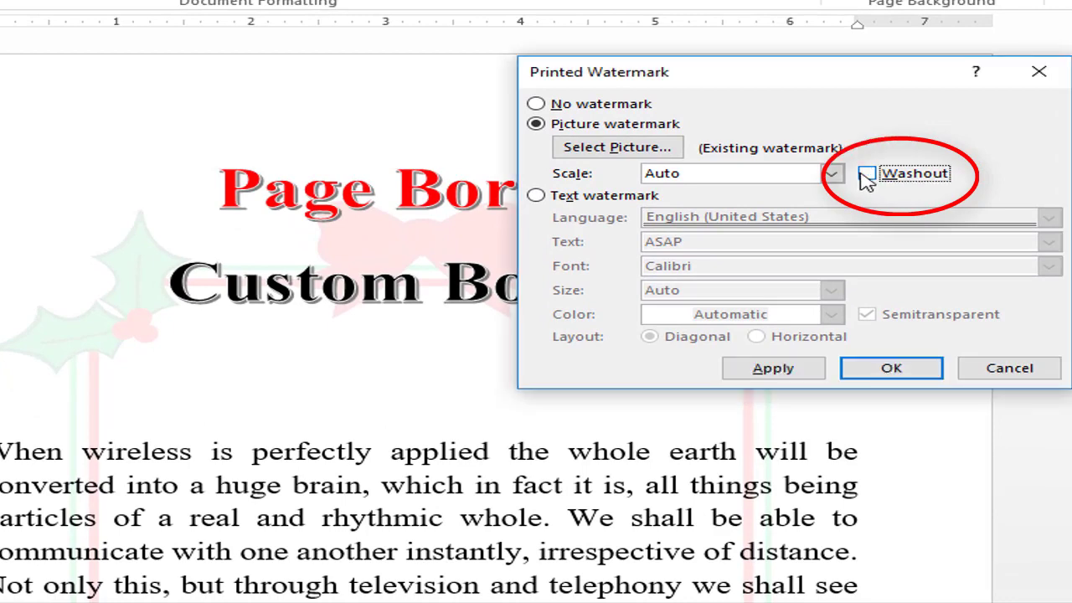
{"action": "left_click", "coordinate": [897, 371]}
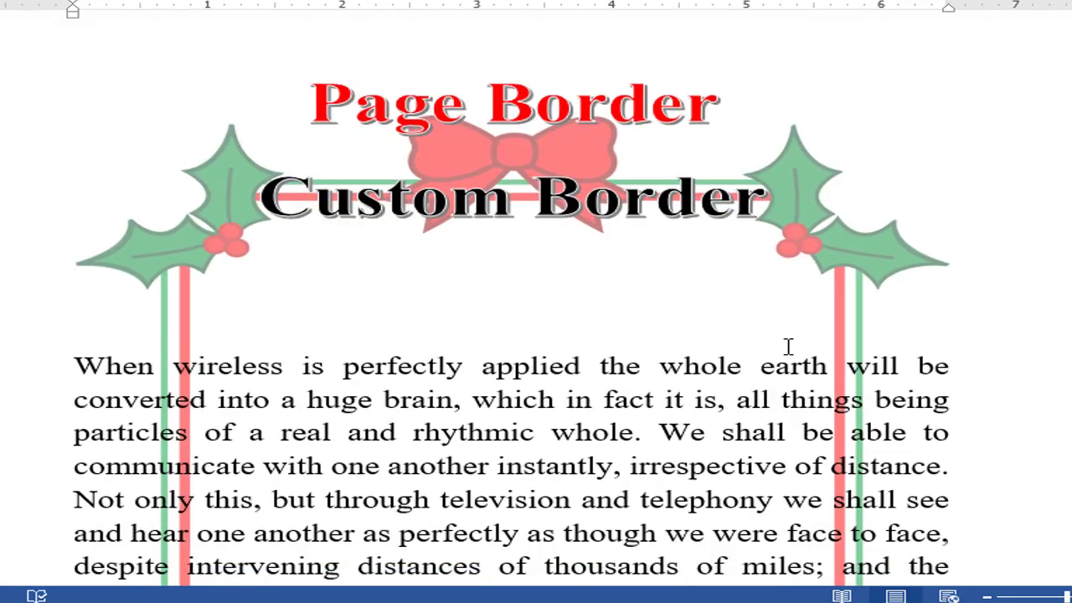
{"action": "scroll", "coordinate": [787, 346], "scroll_direction": "down", "scroll_amount": 1}
{"action": "scroll", "coordinate": [796, 354], "scroll_direction": "down", "scroll_amount": 1}
{"action": "scroll", "coordinate": [708, 417], "scroll_direction": "down", "scroll_amount": 2}
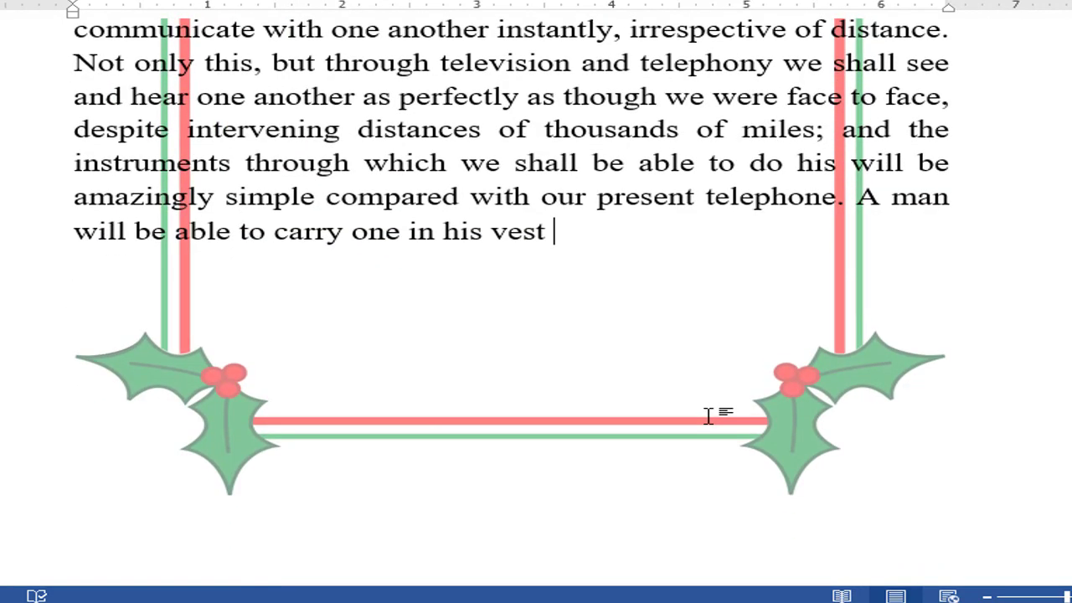
{"action": "scroll", "coordinate": [631, 428], "scroll_direction": "up", "scroll_amount": 1}
{"action": "scroll", "coordinate": [633, 429], "scroll_direction": "up", "scroll_amount": 3}
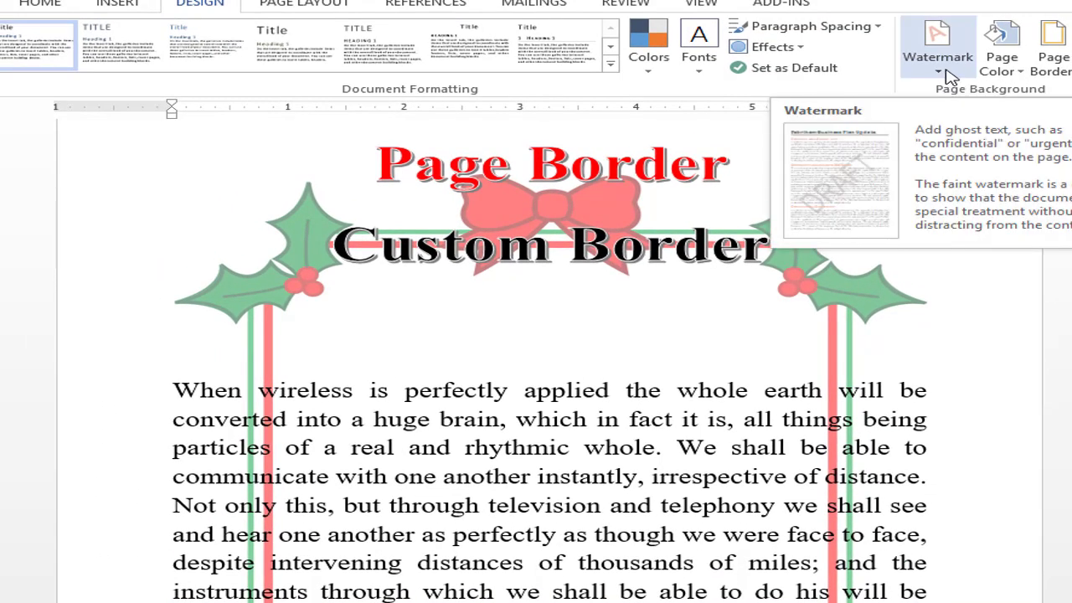
Step: Try holly watermark scales of 50% and then 60%
{"action": "left_click", "coordinate": [949, 74]}
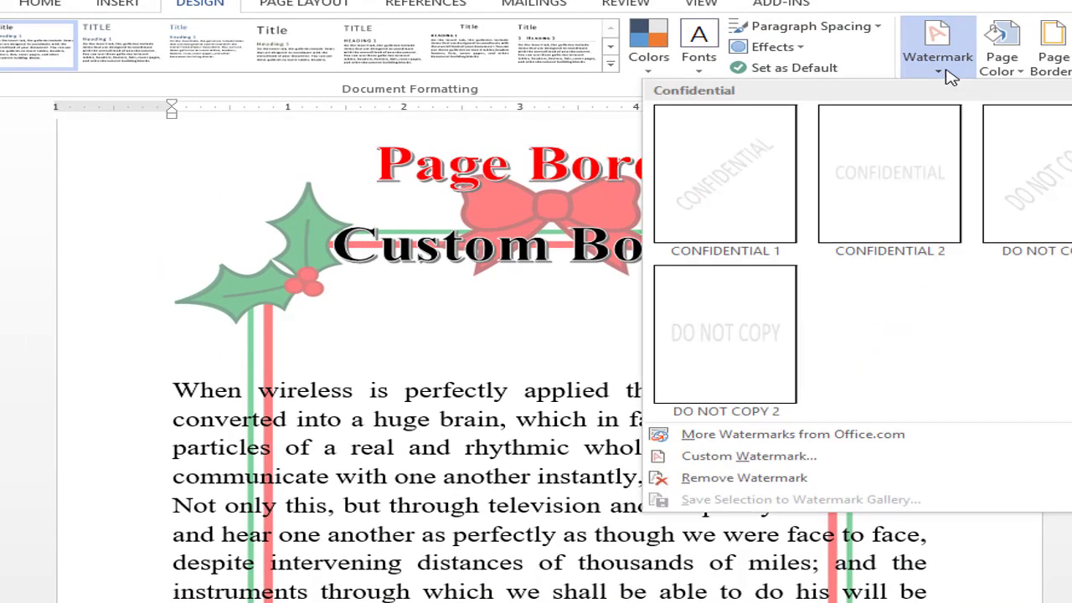
{"action": "left_click", "coordinate": [773, 459]}
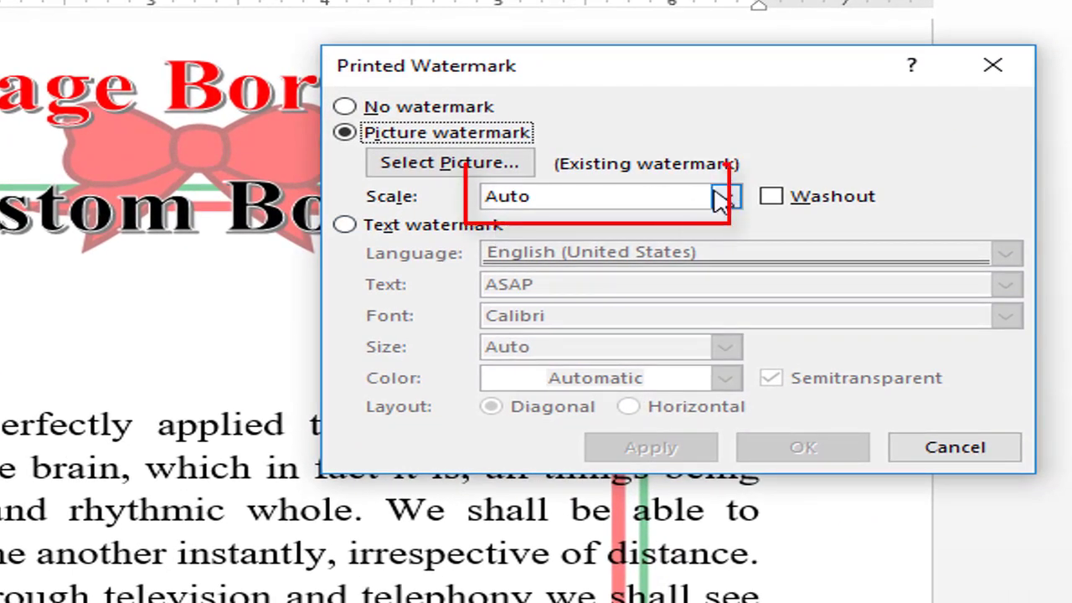
{"action": "left_click", "coordinate": [723, 198]}
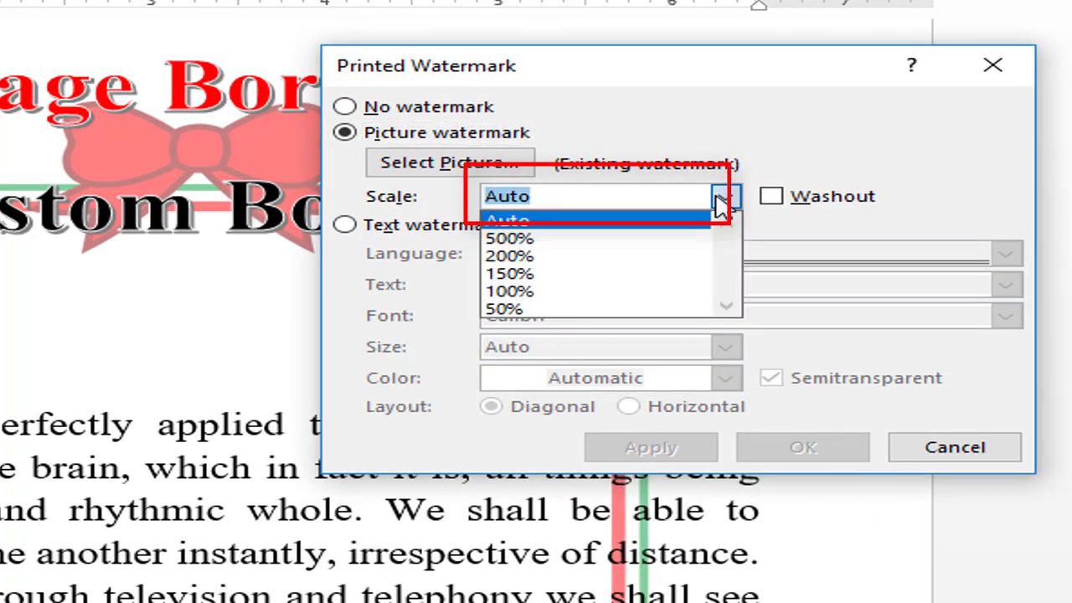
{"action": "left_click", "coordinate": [550, 312]}
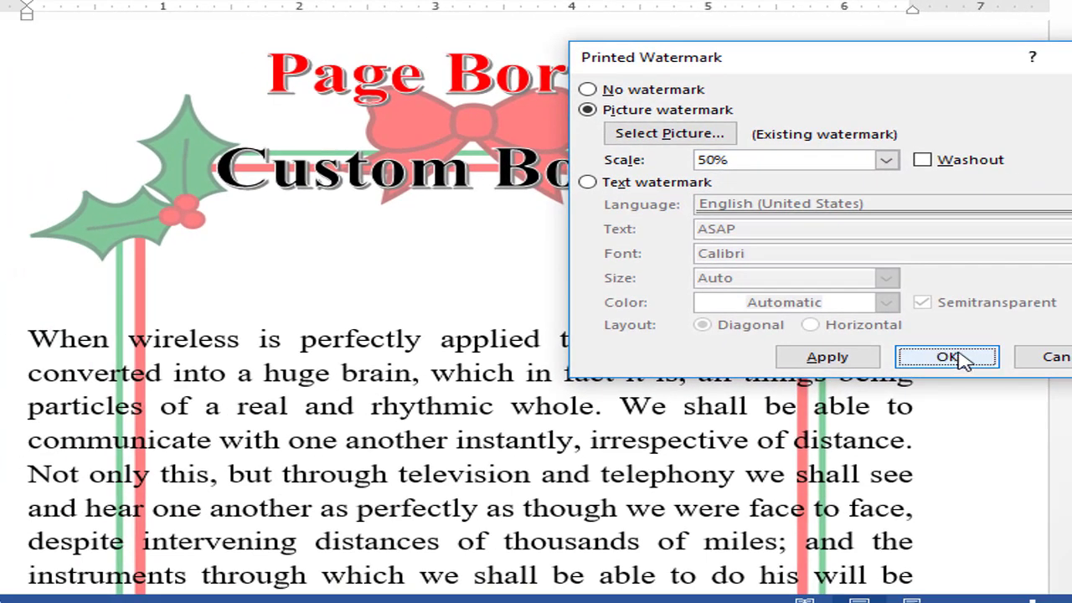
{"action": "left_click", "coordinate": [802, 447]}
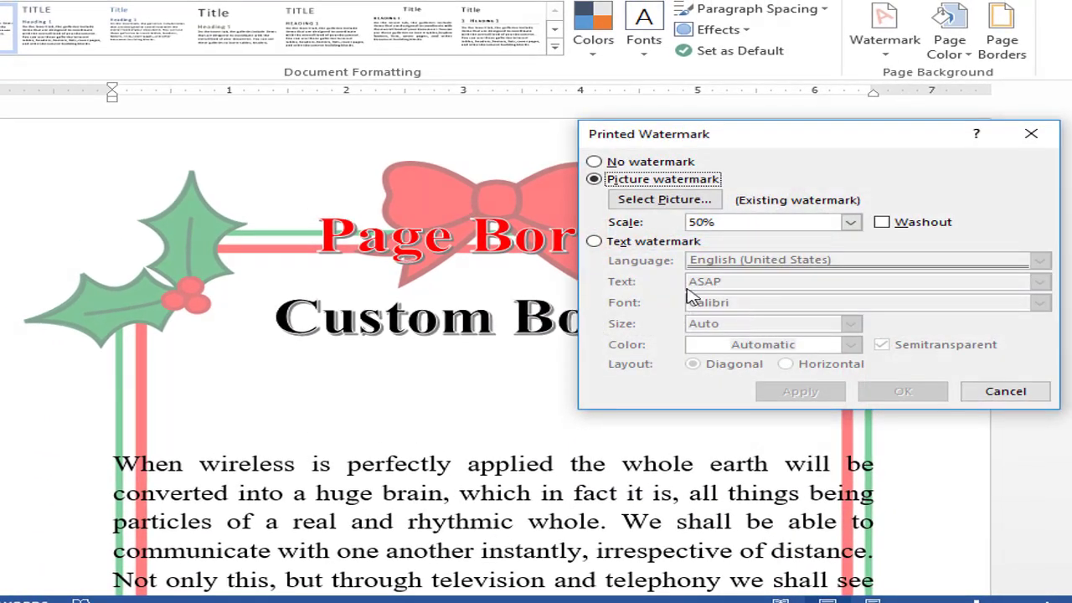
{"action": "left_click", "coordinate": [699, 222]}
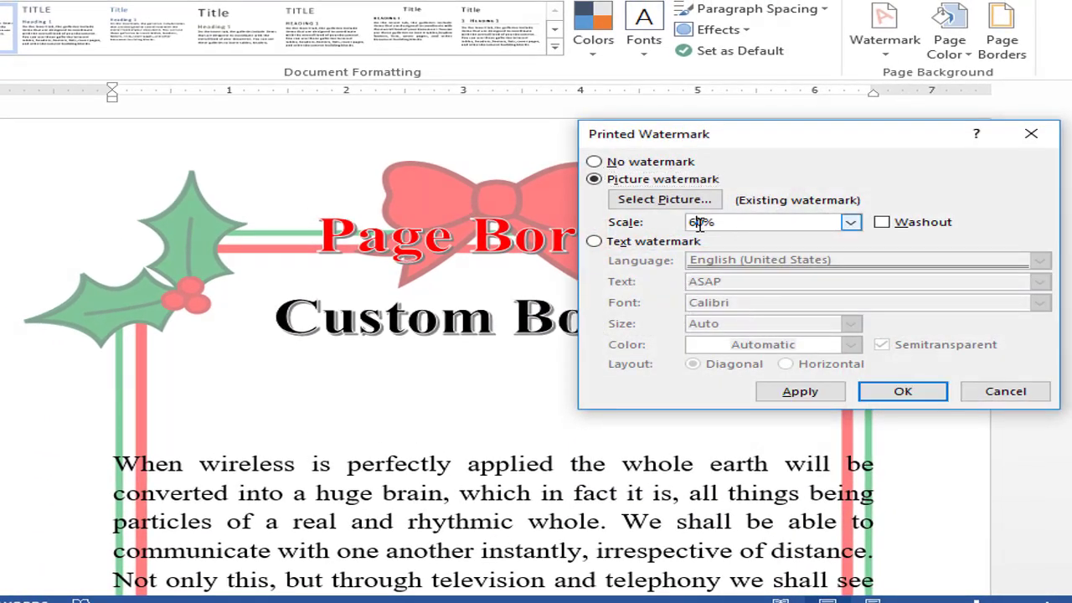
{"action": "left_click", "coordinate": [905, 392]}
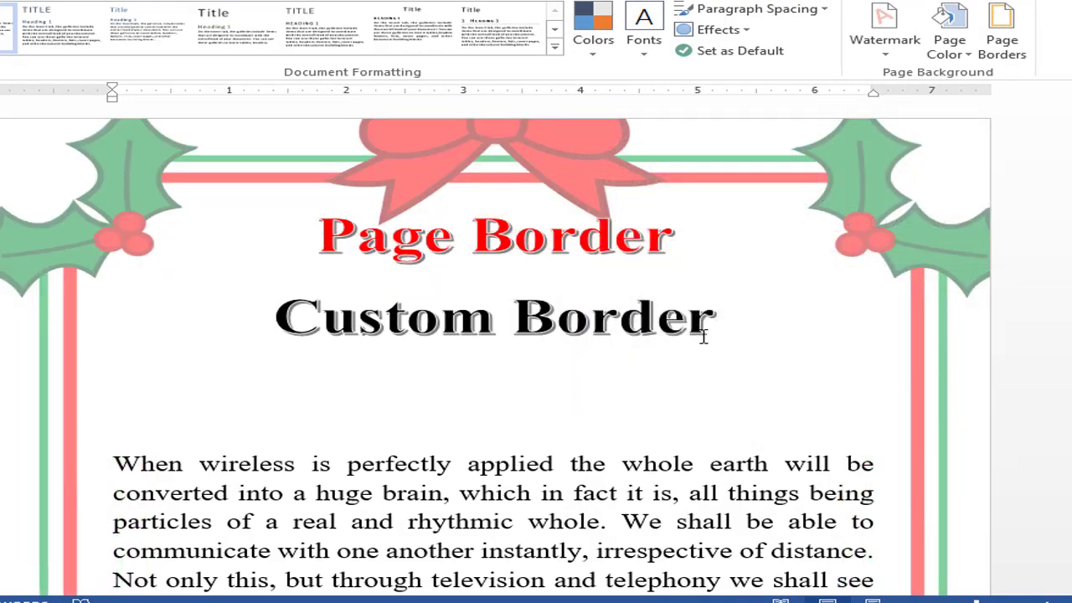
{"action": "scroll", "coordinate": [722, 335], "scroll_direction": "down", "scroll_amount": 10}
{"action": "scroll", "coordinate": [718, 335], "scroll_direction": "up", "scroll_amount": 10}
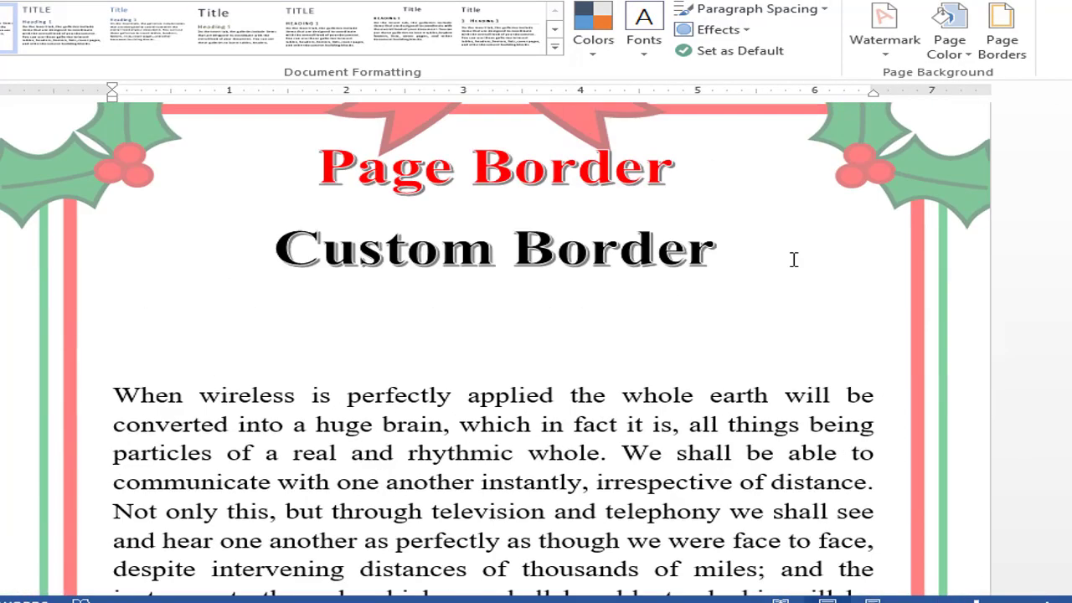
Step: Change the watermark scale to 10%, then settle on 62% so the frame fits the page
{"action": "left_click", "coordinate": [887, 64]}
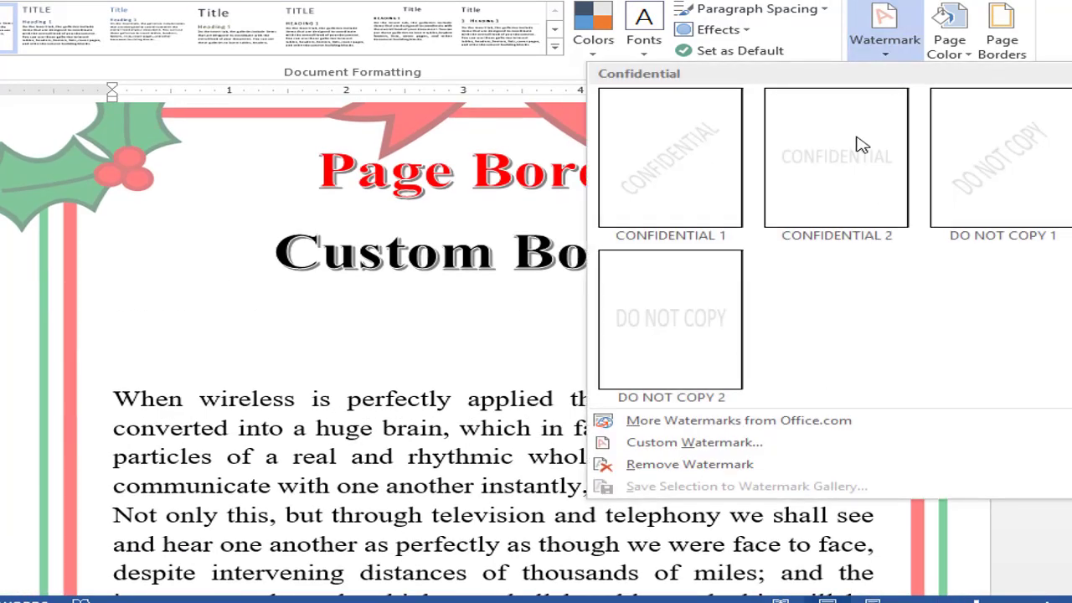
{"action": "left_click", "coordinate": [748, 447]}
{"action": "left_click", "coordinate": [737, 222]}
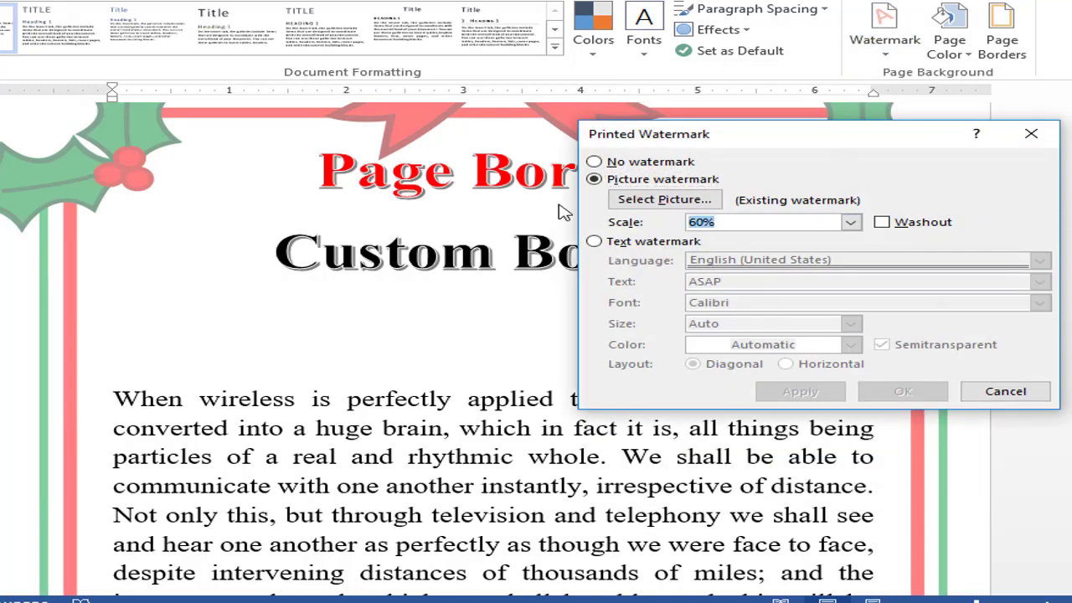
{"action": "type", "text": "100"}
{"action": "left_click", "coordinate": [921, 390]}
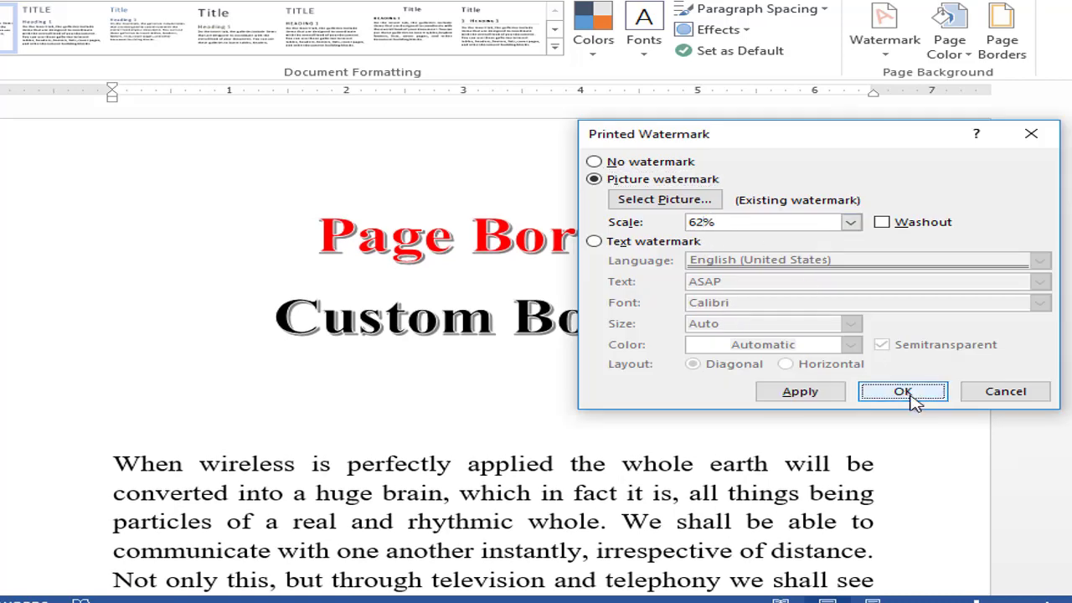
{"action": "left_click", "coordinate": [914, 397]}
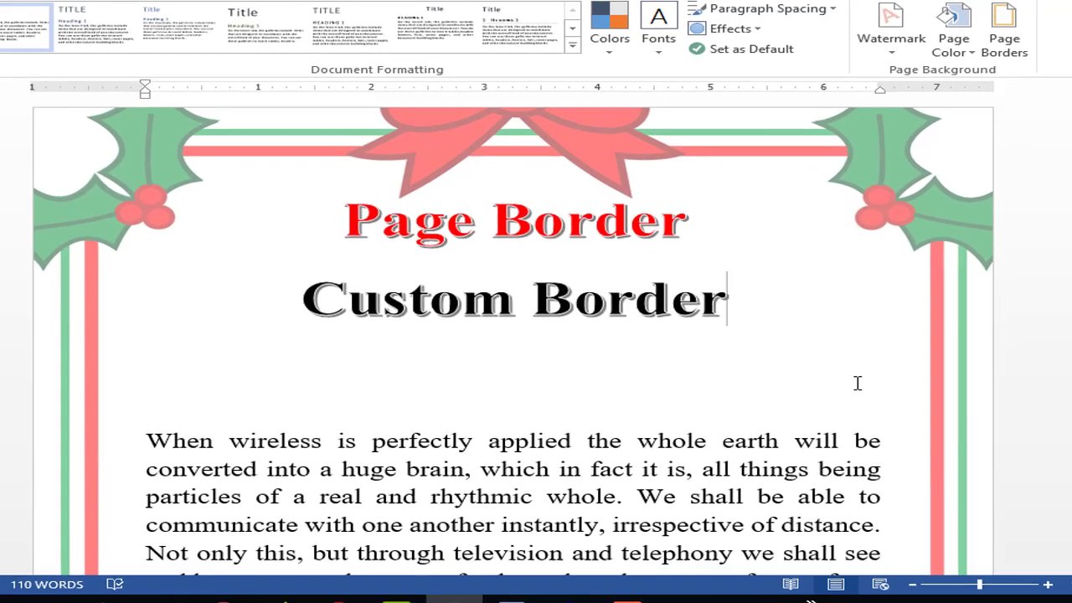
{"action": "scroll", "coordinate": [586, 350], "scroll_direction": "down", "scroll_amount": 4}
{"action": "scroll", "coordinate": [610, 353], "scroll_direction": "down", "scroll_amount": 3}
{"action": "scroll", "coordinate": [646, 374], "scroll_direction": "up", "scroll_amount": 3}
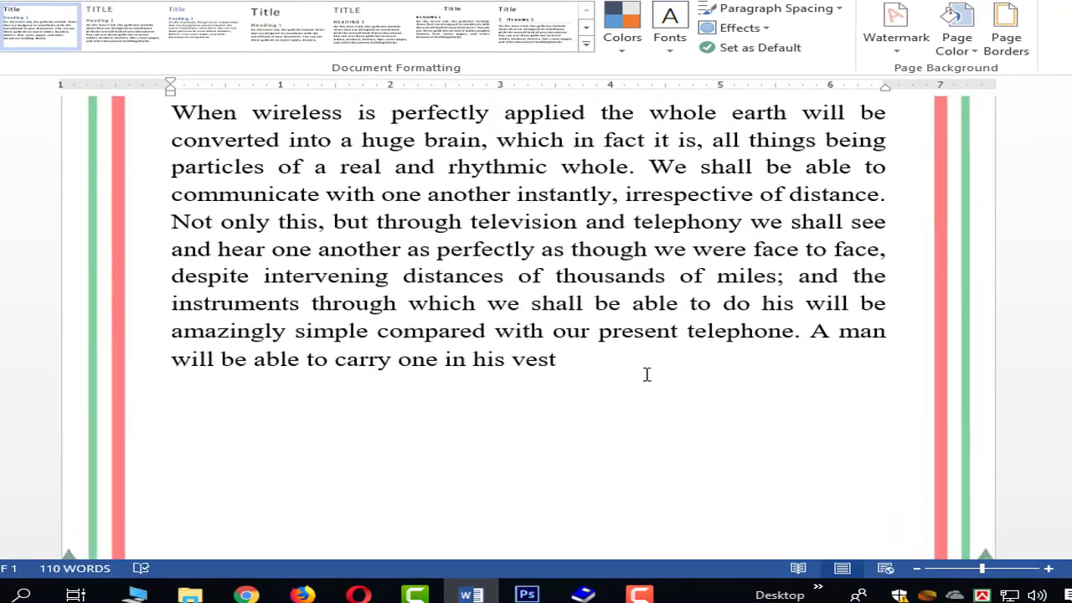
{"action": "scroll", "coordinate": [645, 373], "scroll_direction": "up", "scroll_amount": 5}
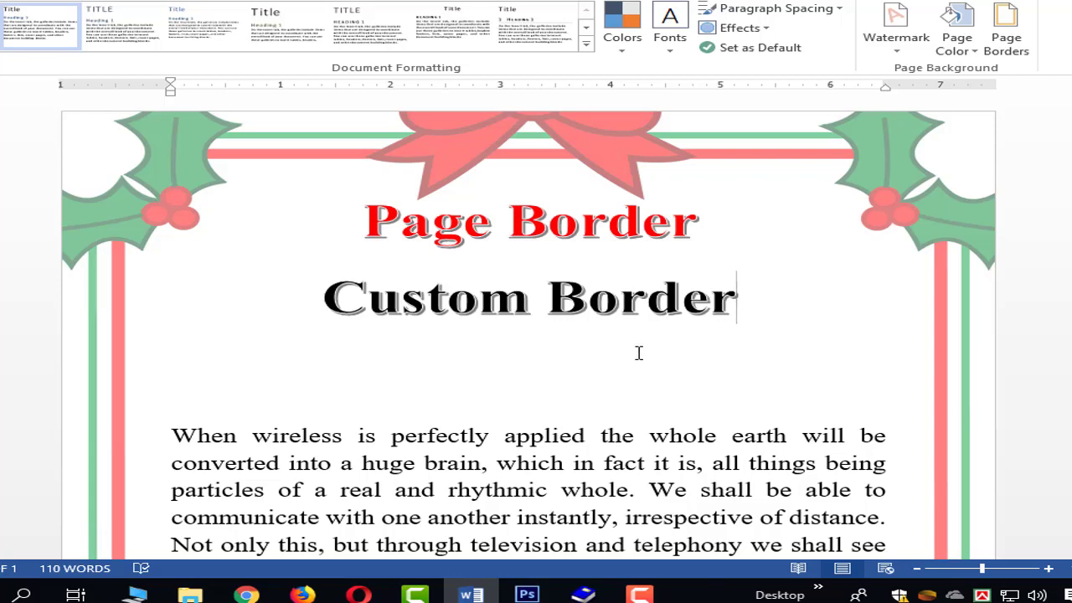
Step: Reopen the custom watermark settings and reselect Picture watermark to choose a new image
{"action": "left_click", "coordinate": [897, 38]}
{"action": "left_click", "coordinate": [899, 48]}
{"action": "left_click", "coordinate": [899, 47]}
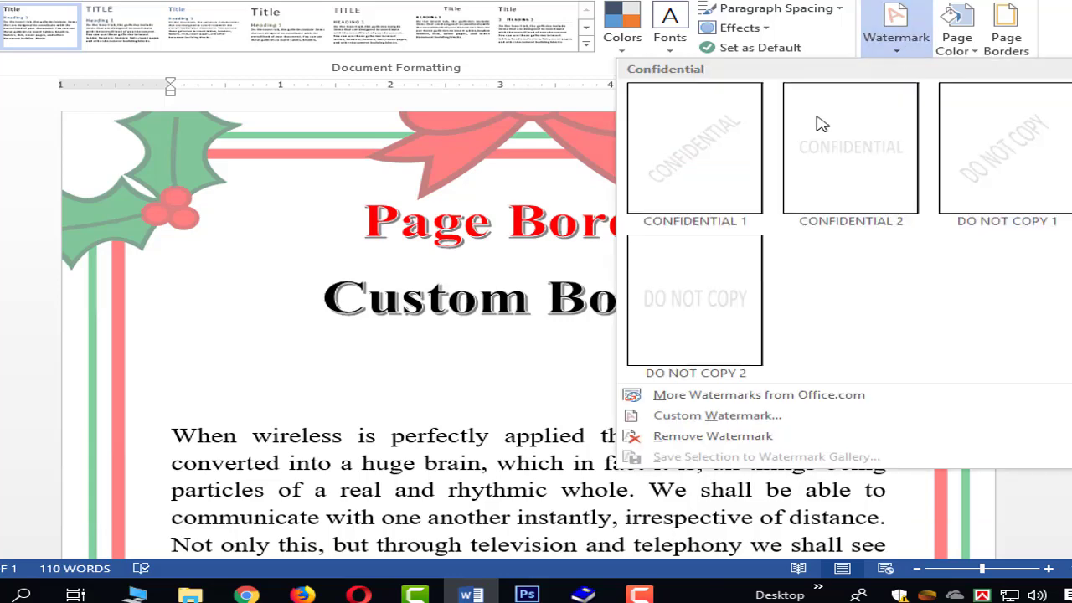
{"action": "left_click", "coordinate": [757, 416]}
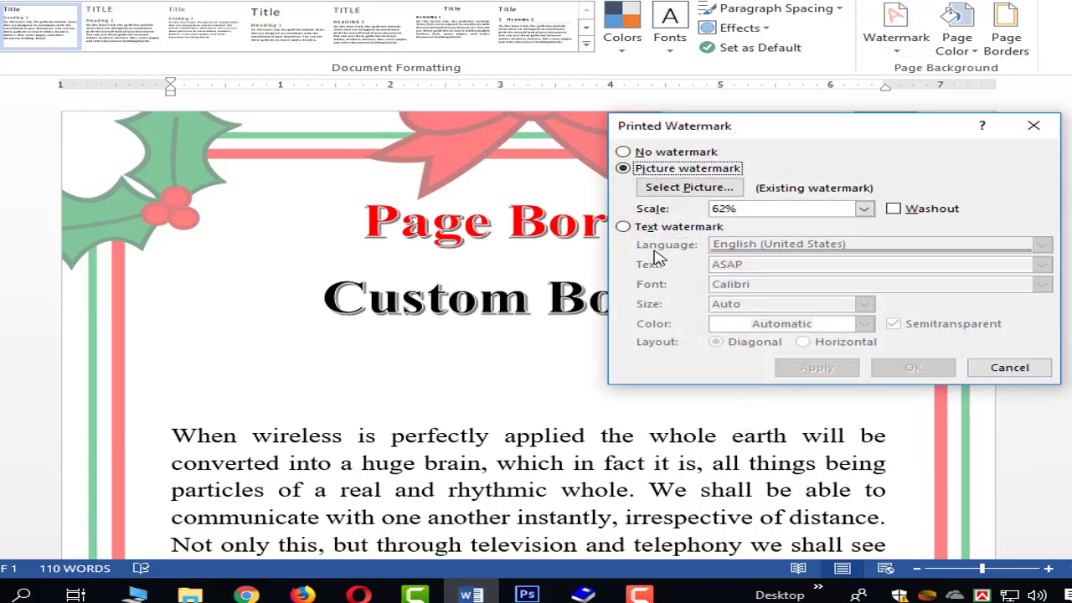
{"action": "left_click", "coordinate": [634, 152]}
{"action": "left_click", "coordinate": [624, 169]}
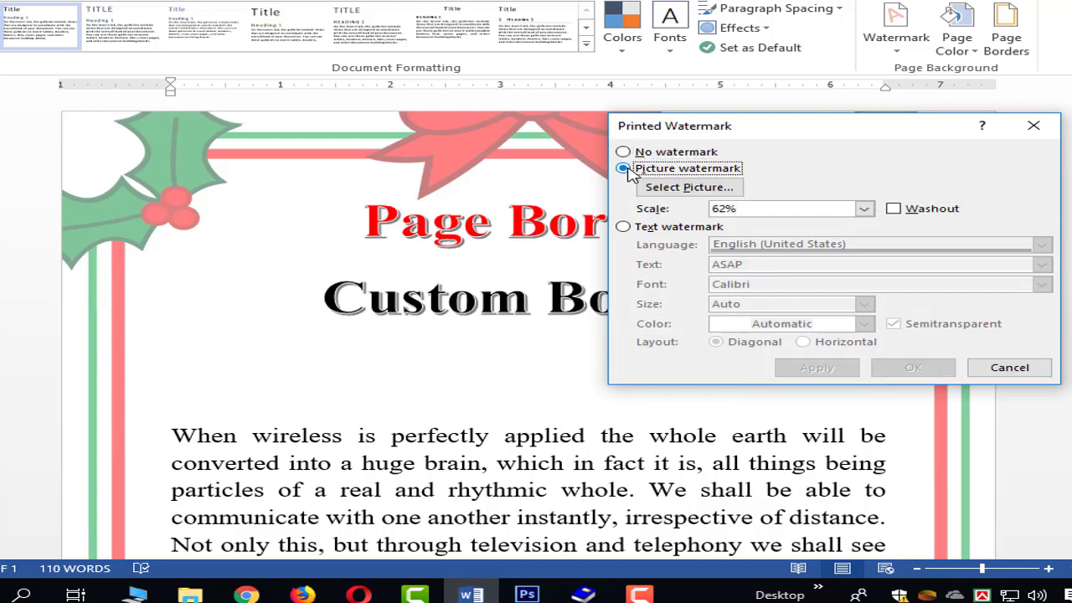
{"action": "left_click", "coordinate": [672, 190]}
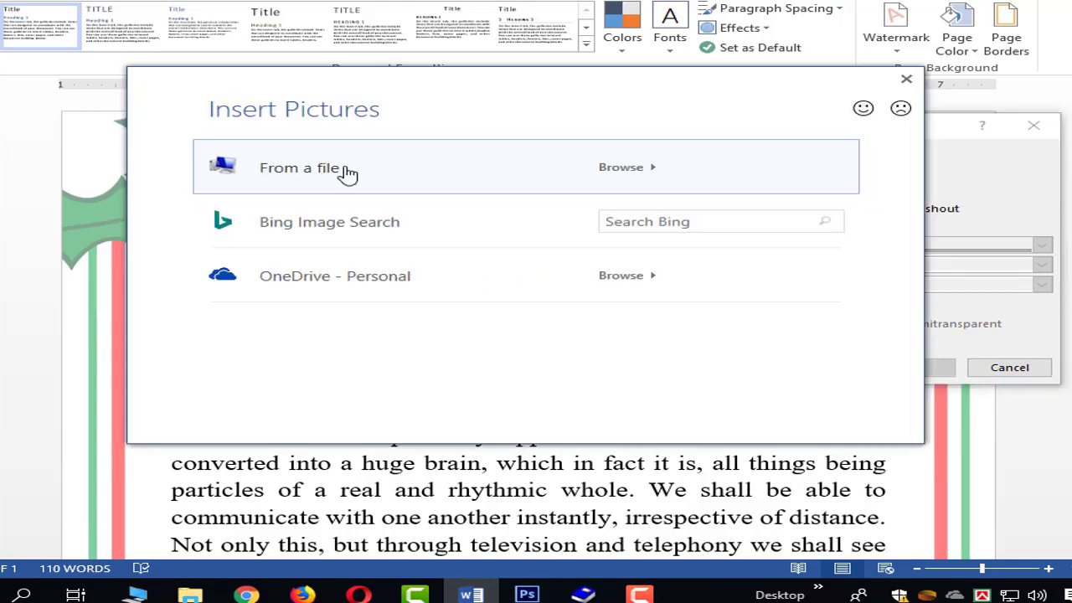
Step: Insert the CB-3 grey swirl border from file as the picture watermark
{"action": "left_click", "coordinate": [347, 172]}
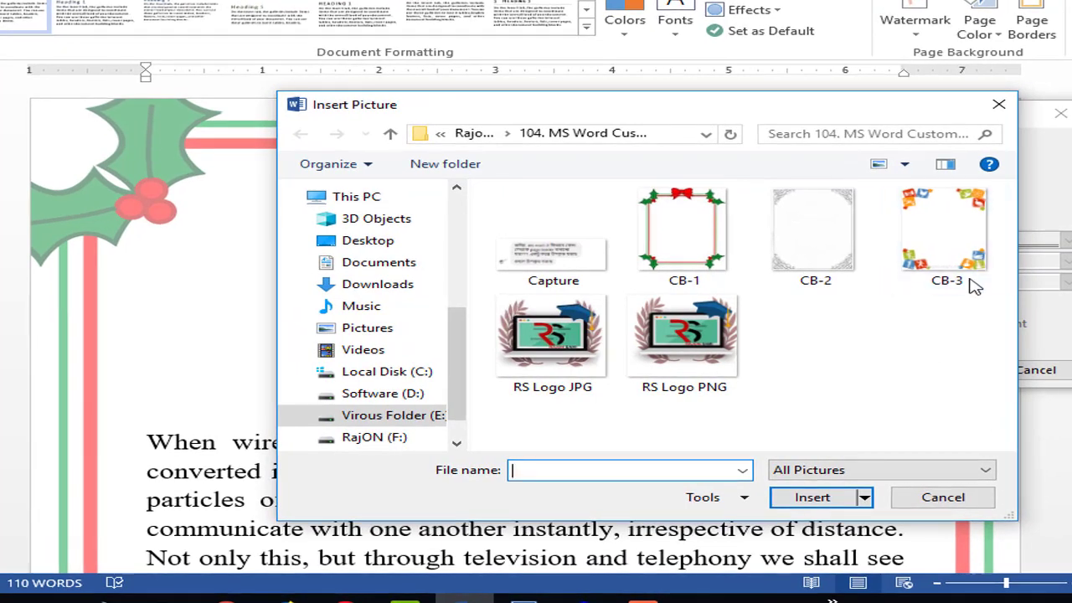
{"action": "left_click", "coordinate": [930, 282]}
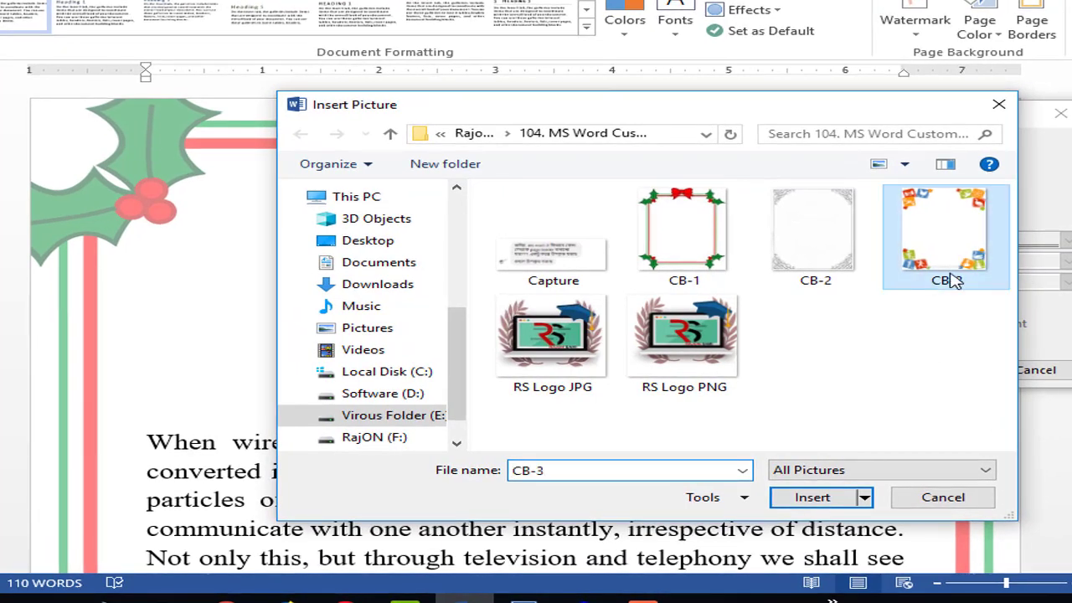
{"action": "left_click", "coordinate": [811, 498]}
{"action": "left_click", "coordinate": [940, 374]}
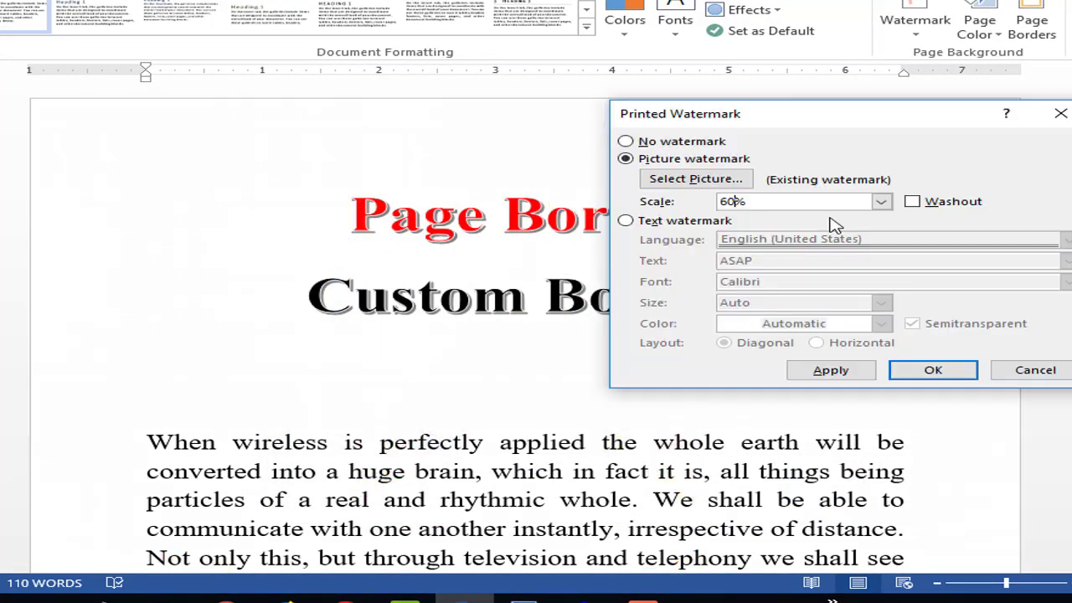
{"action": "scroll", "coordinate": [916, 292], "scroll_direction": "down", "scroll_amount": 3}
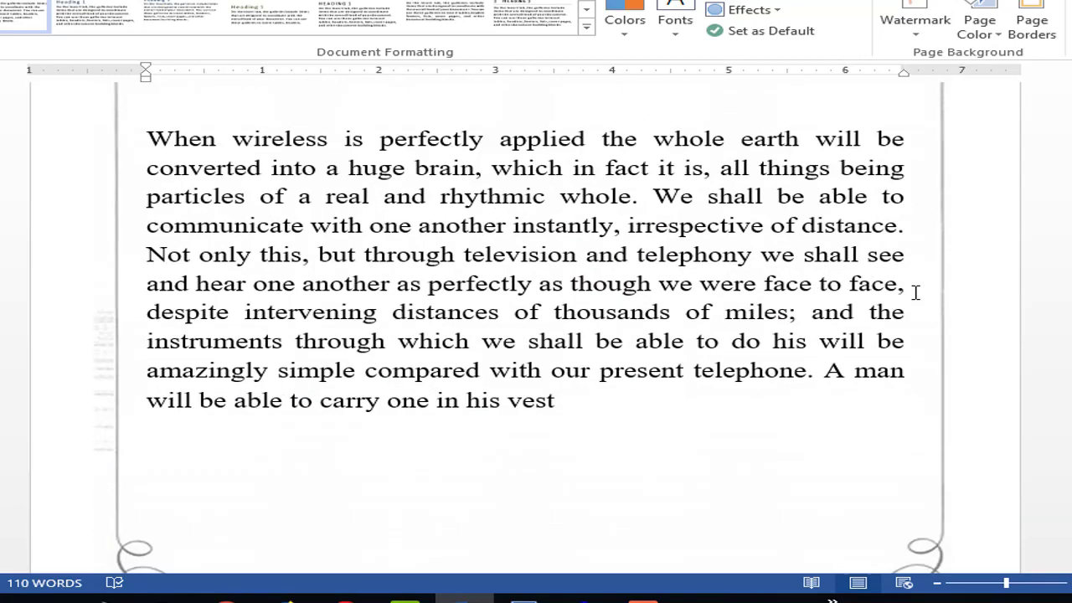
{"action": "scroll", "coordinate": [915, 291], "scroll_direction": "down", "scroll_amount": 4}
{"action": "scroll", "coordinate": [881, 361], "scroll_direction": "up", "scroll_amount": 3}
{"action": "scroll", "coordinate": [883, 361], "scroll_direction": "up", "scroll_amount": 2}
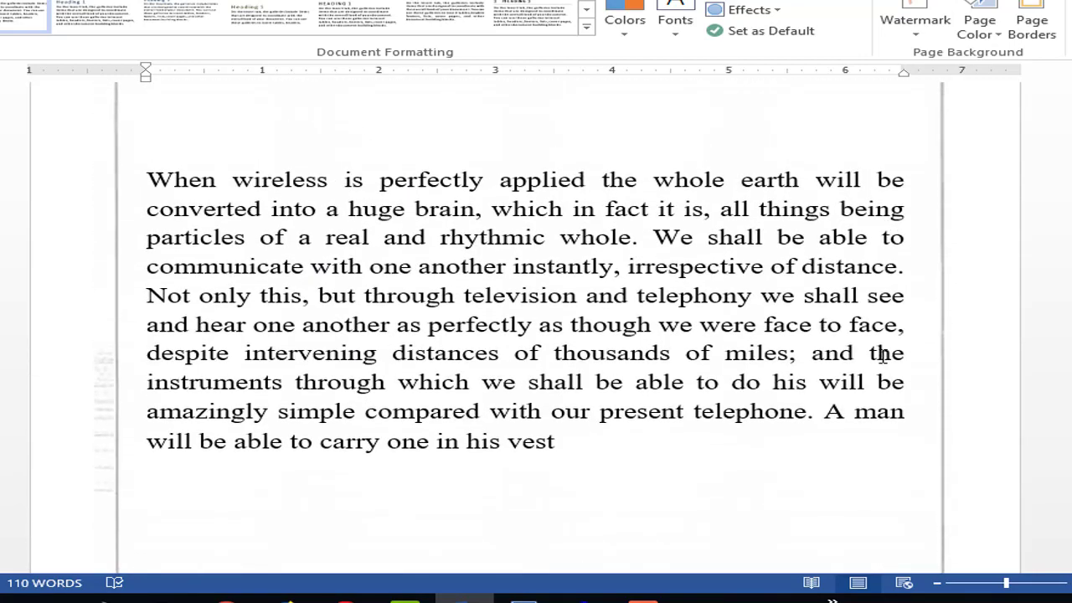
{"action": "scroll", "coordinate": [883, 358], "scroll_direction": "up", "scroll_amount": 3}
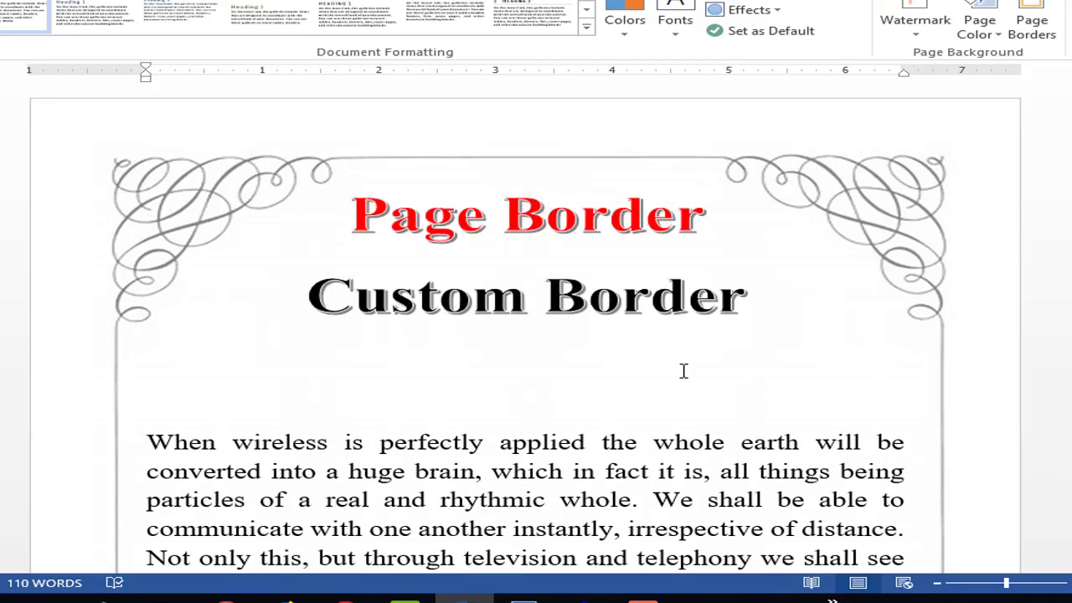